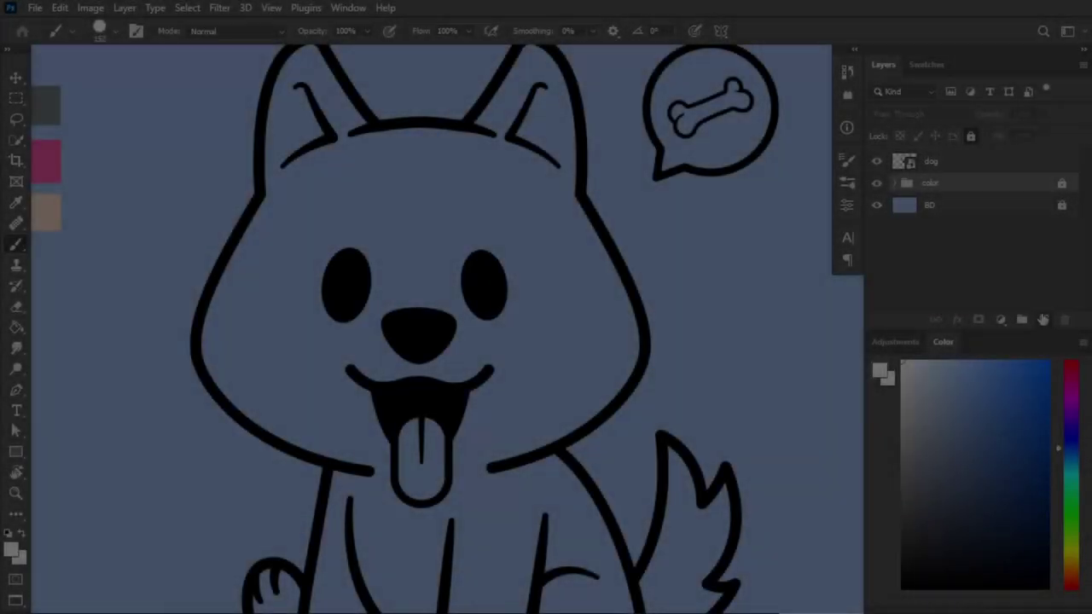
On a new layer, paint the dog's left leg and front paw solid white
click(1042, 319)
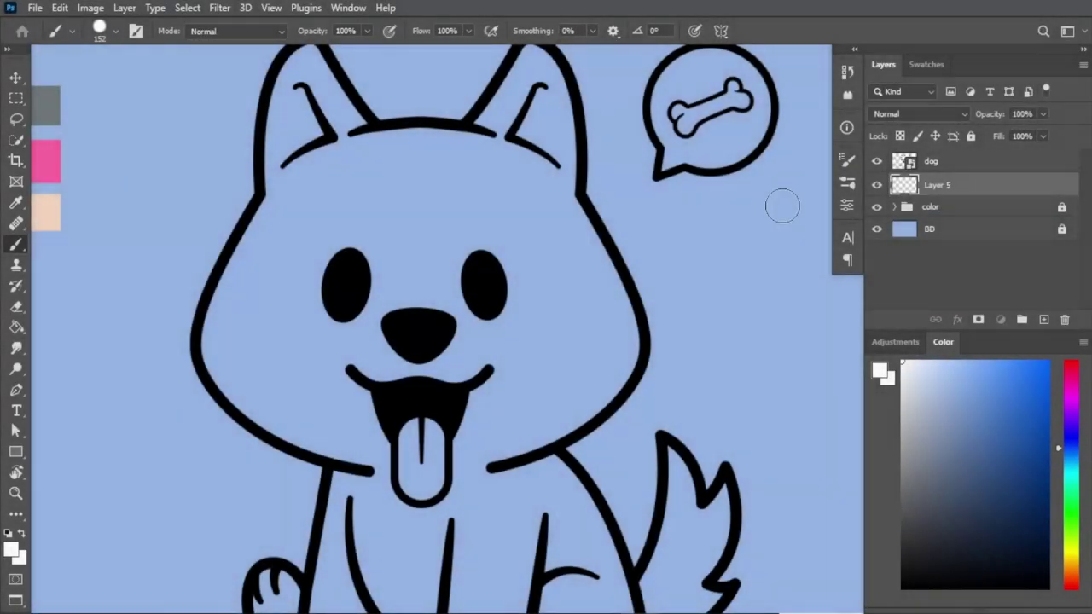
mouse_move(294, 213)
mouse_down()
mouse_move(336, 236)
mouse_move(408, 243)
mouse_up()
scroll(367, 247, up, 2)
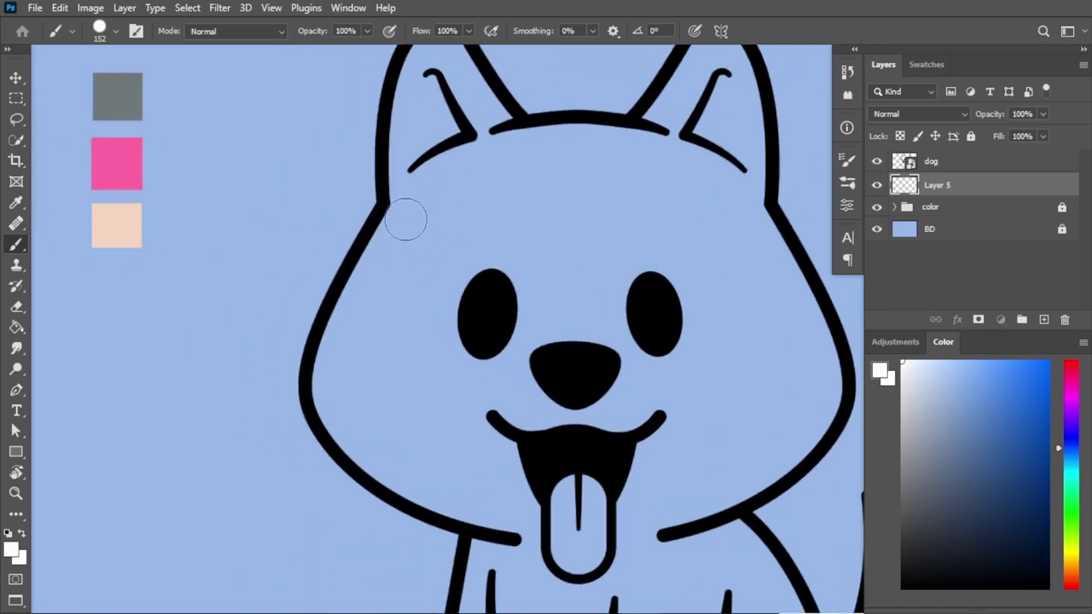
drag(533, 516, 540, 314)
drag(504, 337, 482, 392)
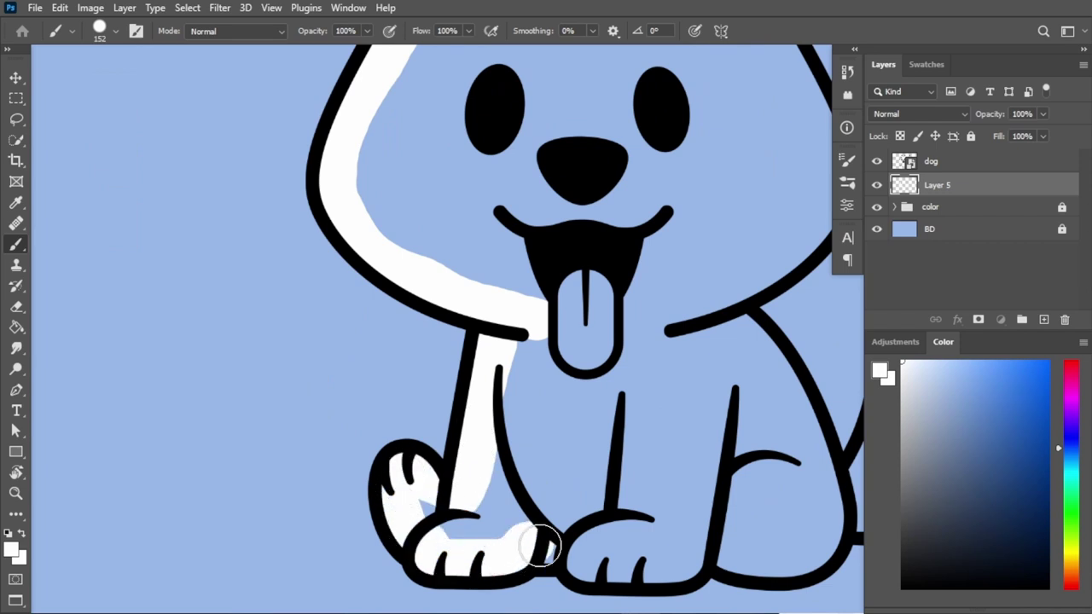
drag(674, 566, 695, 533)
drag(727, 464, 583, 442)
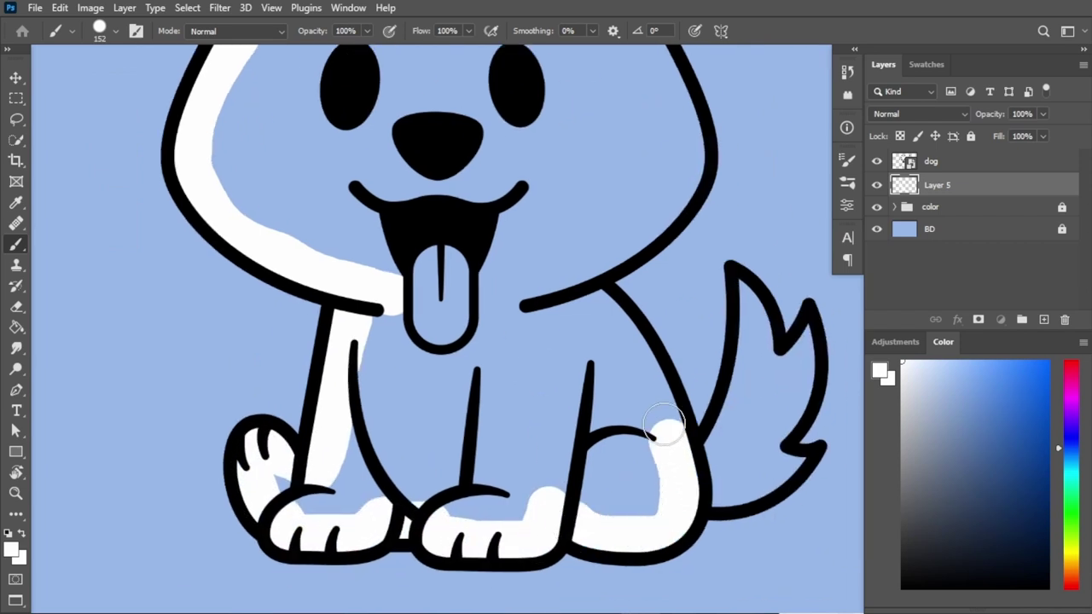
Paint white along the dog's right side, right side of the head and inside the right ear
drag(593, 290, 682, 154)
drag(682, 153, 665, 313)
mouse_move(670, 286)
mouse_down()
mouse_move(644, 184)
mouse_move(644, 261)
mouse_up()
drag(605, 175, 584, 92)
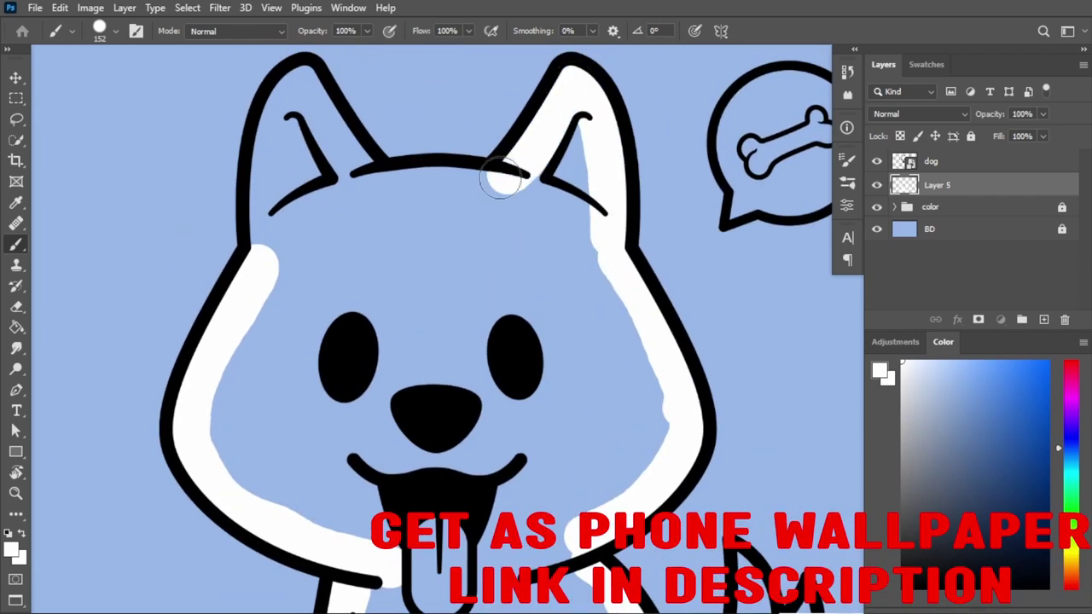
Fill the left ear and the speech bubble white, then shrink the brush for small gaps
drag(371, 158, 313, 97)
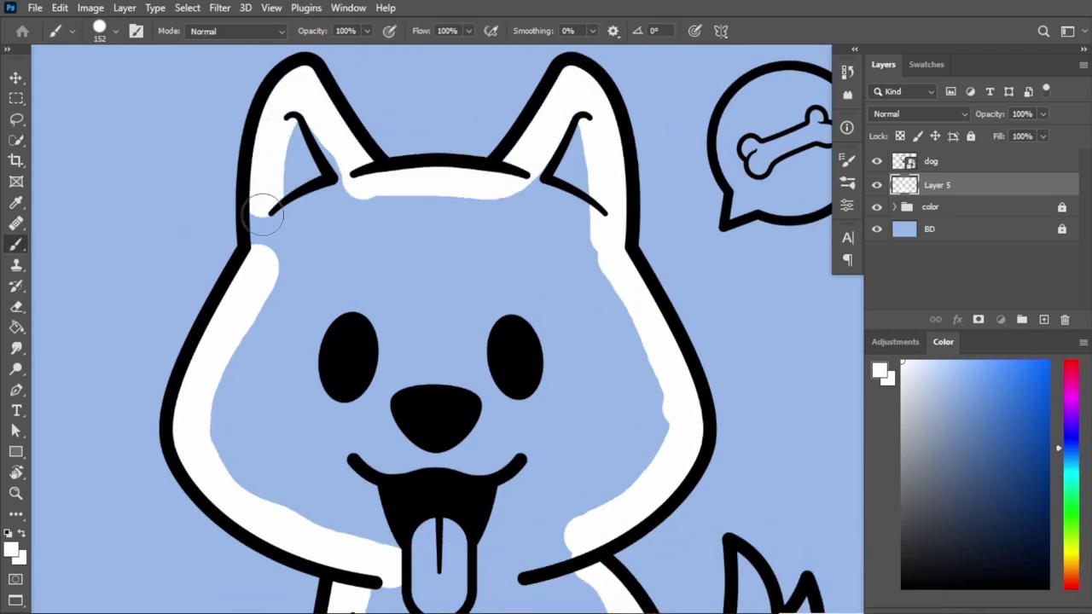
mouse_move(601, 298)
mouse_down()
mouse_move(554, 247)
mouse_move(682, 140)
mouse_move(717, 258)
mouse_move(589, 264)
mouse_up()
right_click(589, 265)
key(Escape)
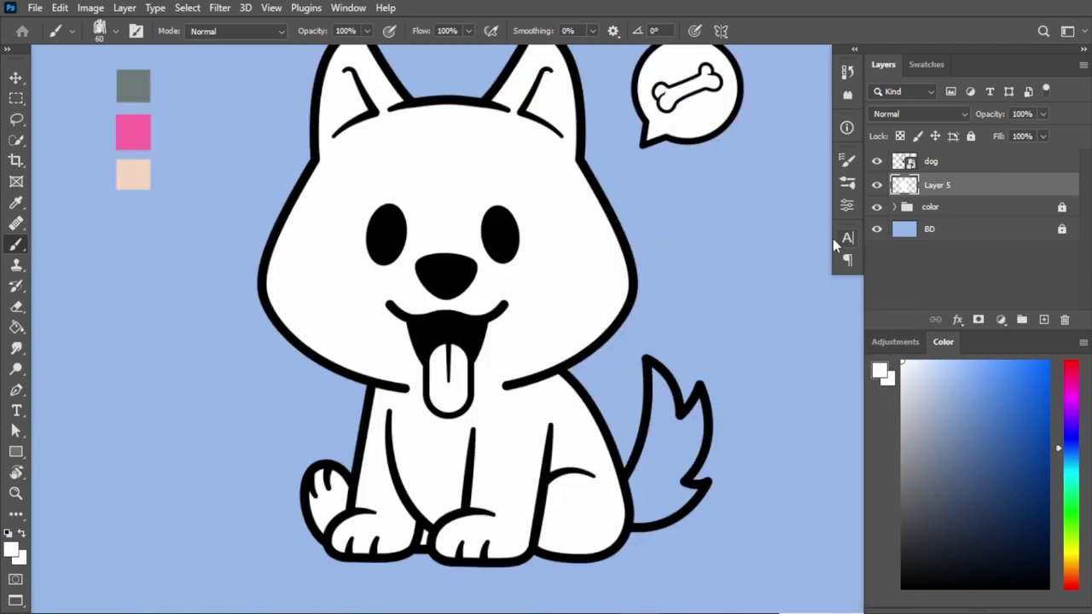
Set the brush to 243 px and trace a Polygonal Lasso selection around the dog, ears to tail
right_click(490, 229)
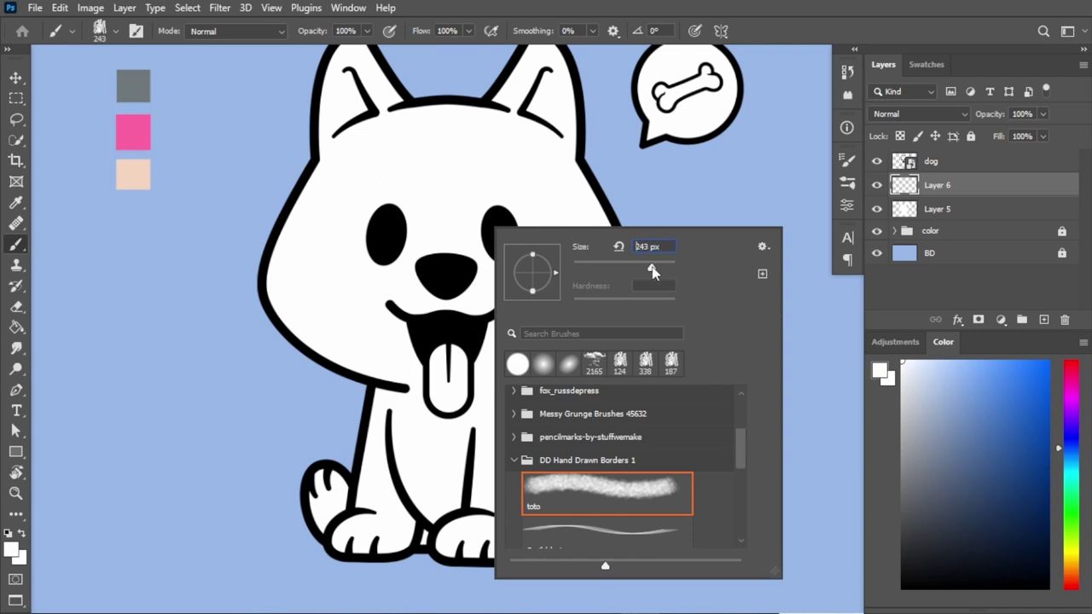
key(Return)
right_click(16, 118)
click(69, 135)
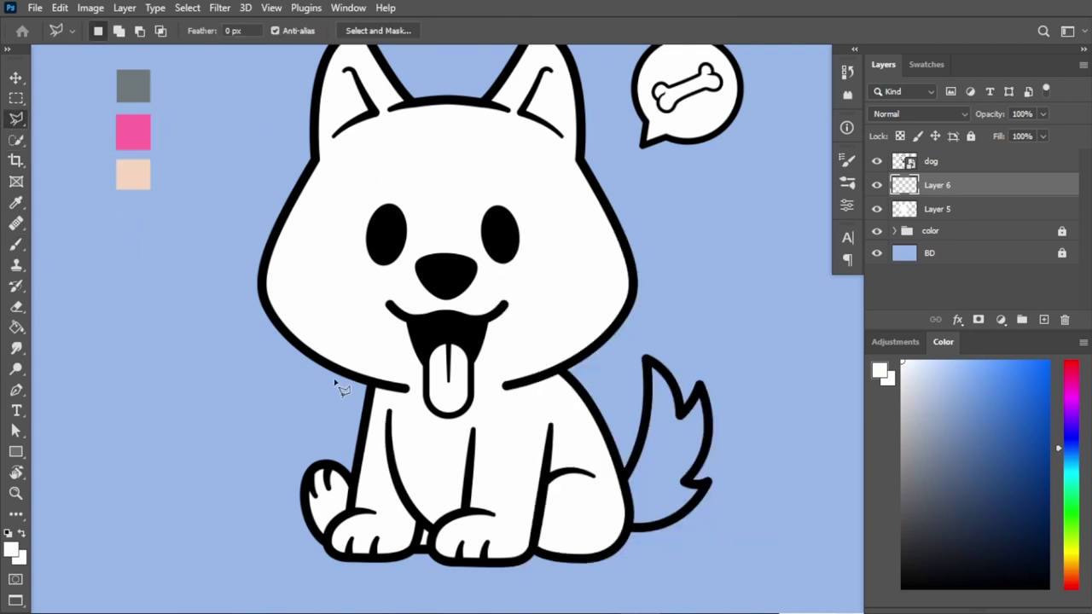
scroll(340, 386, up, 2)
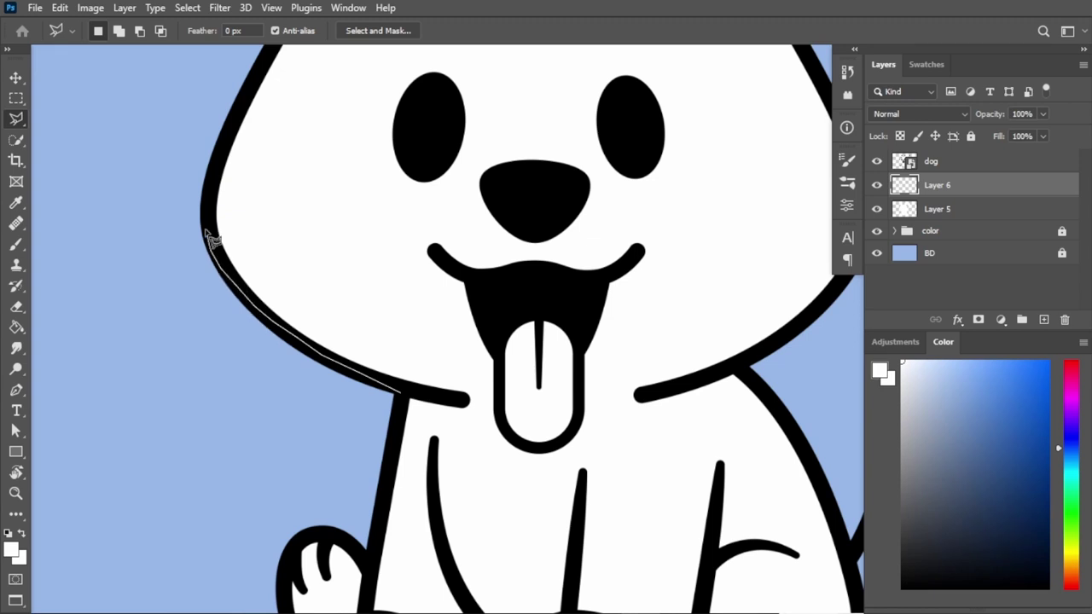
mouse_move(211, 240)
mouse_down()
mouse_move(505, 231)
mouse_move(638, 327)
mouse_up()
mouse_move(507, 471)
mouse_down()
mouse_move(358, 151)
mouse_move(432, 315)
mouse_up()
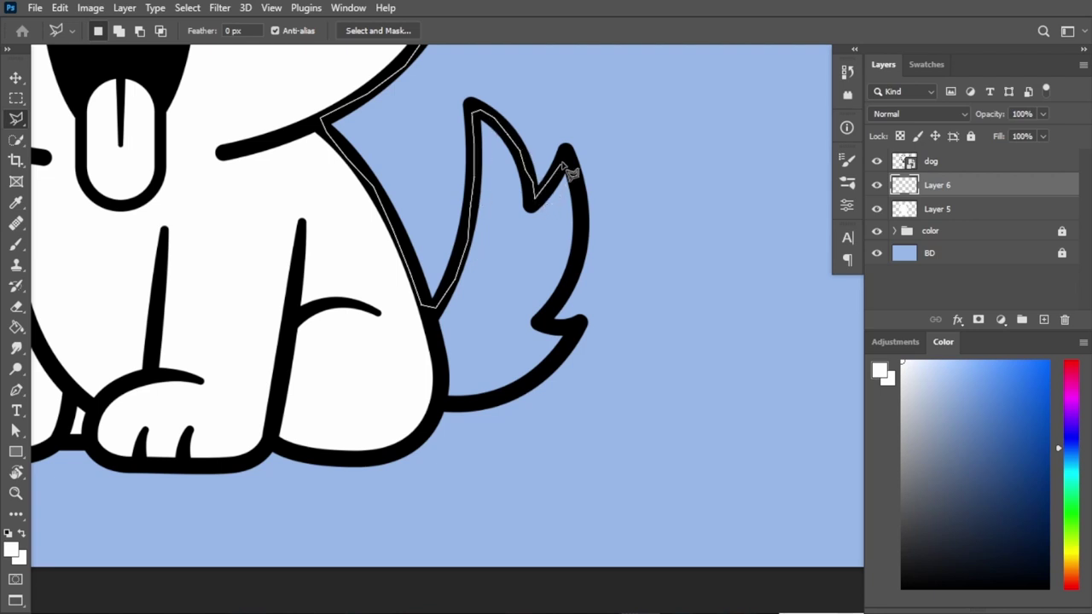
drag(570, 174, 390, 389)
Paint grey over the tail, the body's right edge and down the chest
key(b)
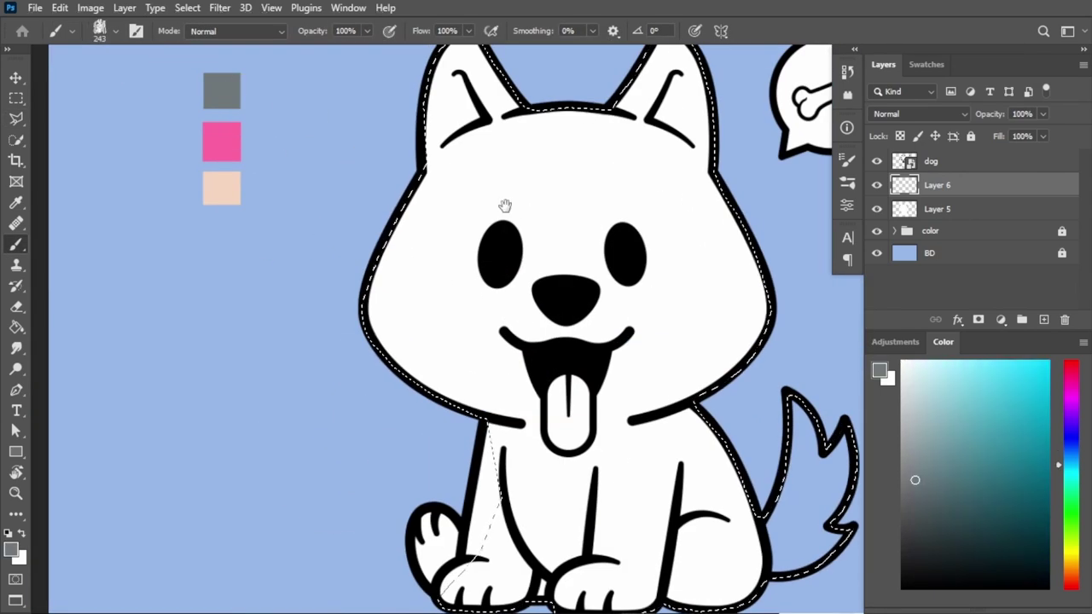
right_click(605, 214)
scroll(686, 307, down, 2)
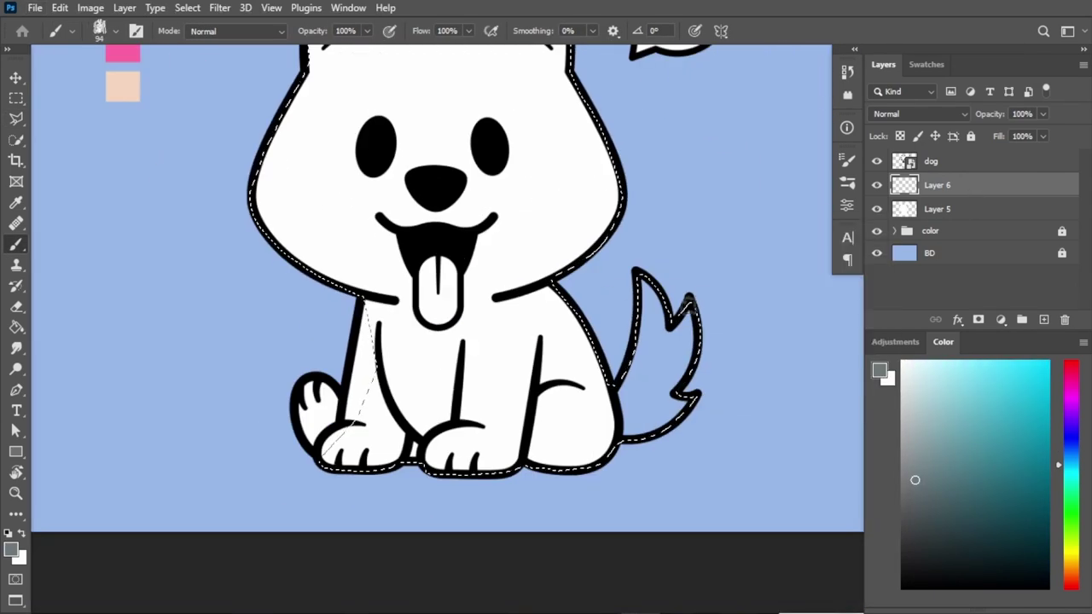
right_click(661, 414)
mouse_move(670, 341)
mouse_down()
mouse_move(589, 363)
mouse_move(597, 426)
mouse_up()
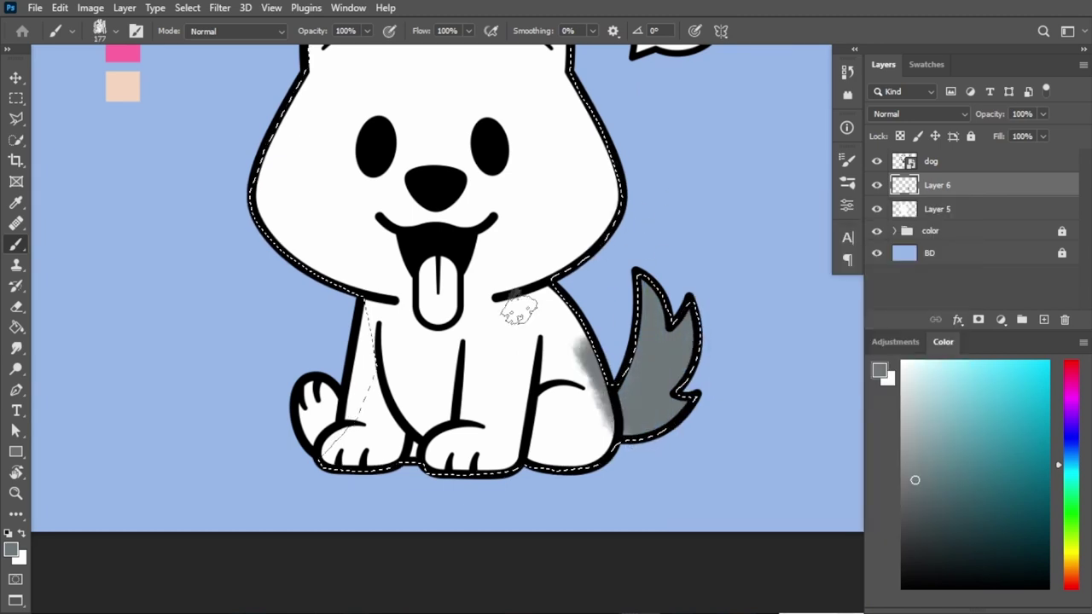
drag(527, 313, 520, 384)
scroll(522, 314, up, 3)
right_click(585, 299)
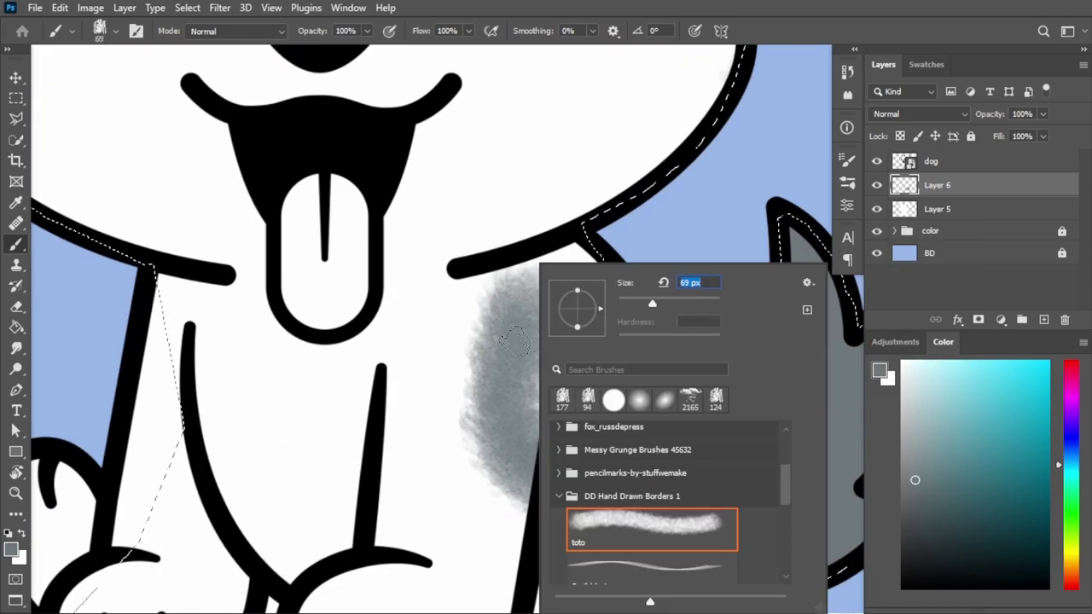
key(Return)
drag(514, 341, 486, 431)
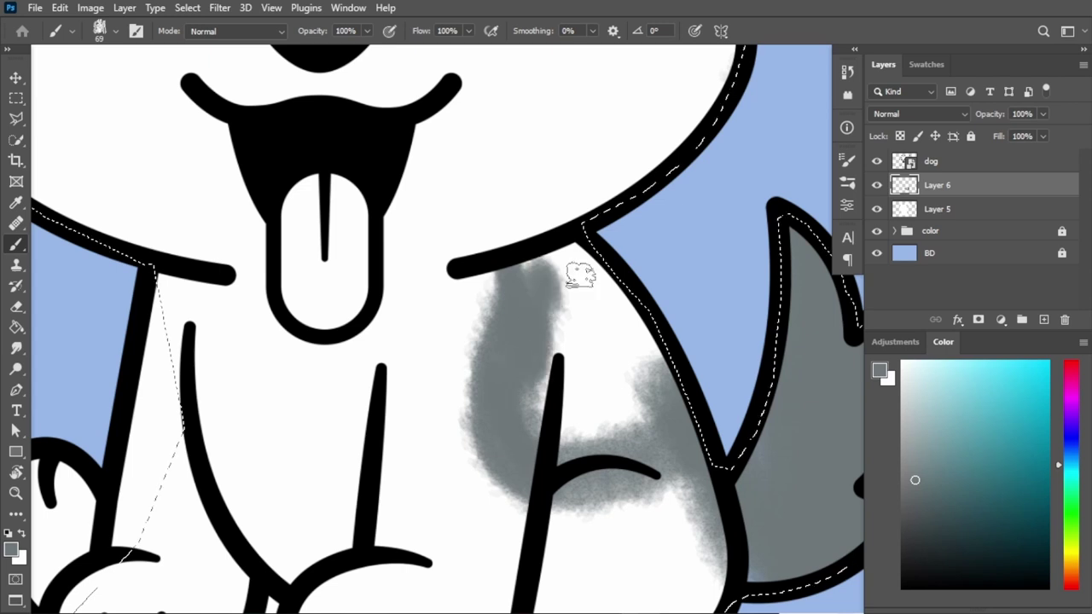
Enlarge the brush and paint more grey shading along the body
right_click(555, 378)
drag(656, 285, 673, 285)
key(Return)
scroll(588, 358, down, 3)
drag(631, 427, 593, 288)
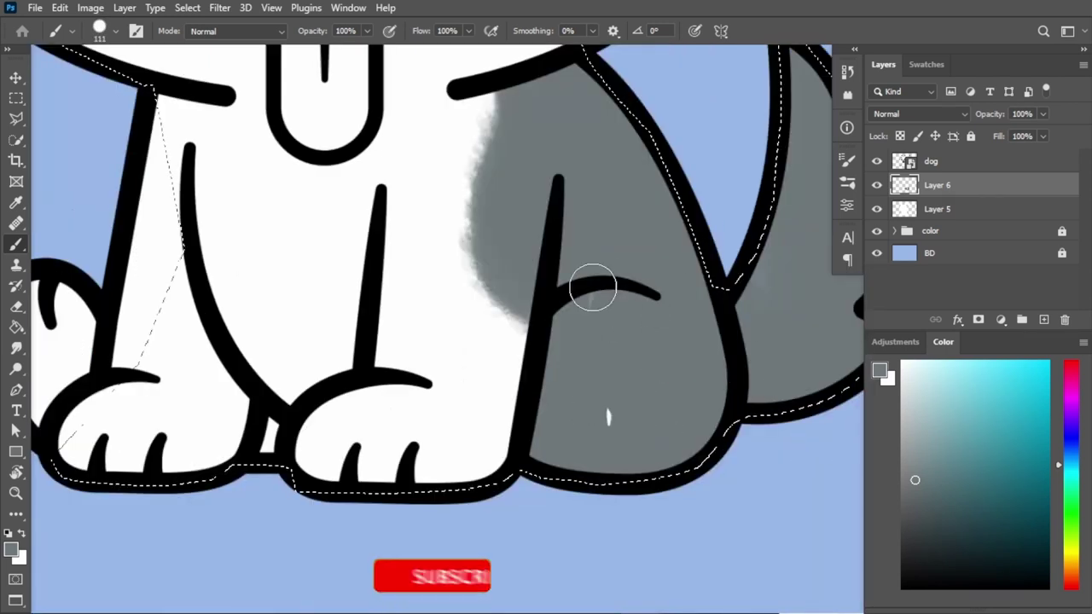
scroll(592, 288, down, 3)
scroll(719, 298, up, 3)
Shrink the brush and set a vertical symmetry axis down the centre of the face
right_click(701, 190)
key(Return)
key(alt+bracketright)
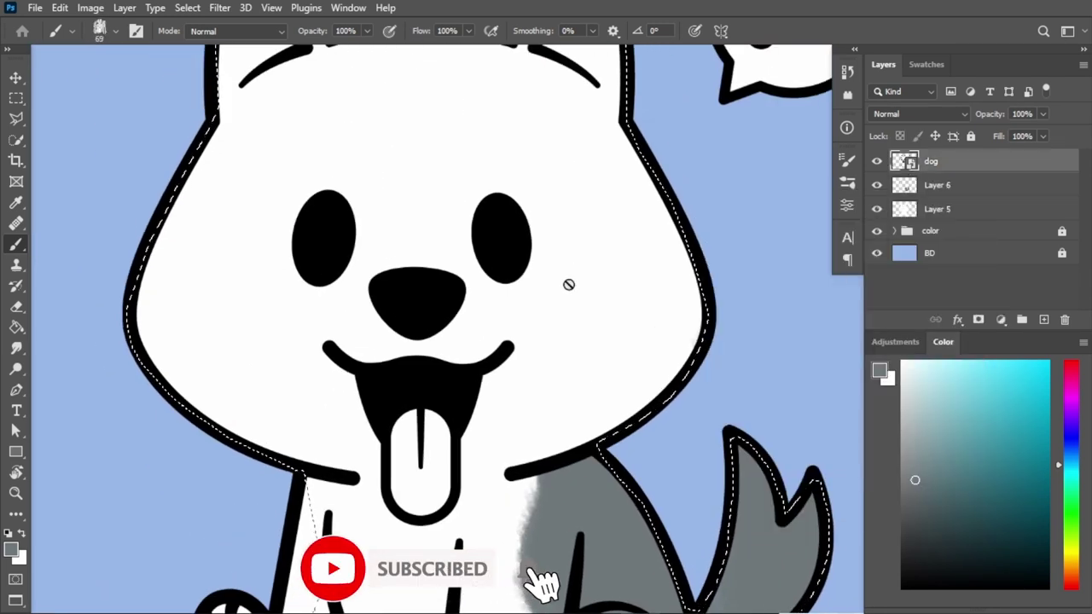
key(alt+bracketleft)
click(720, 31)
click(742, 91)
drag(512, 231, 421, 230)
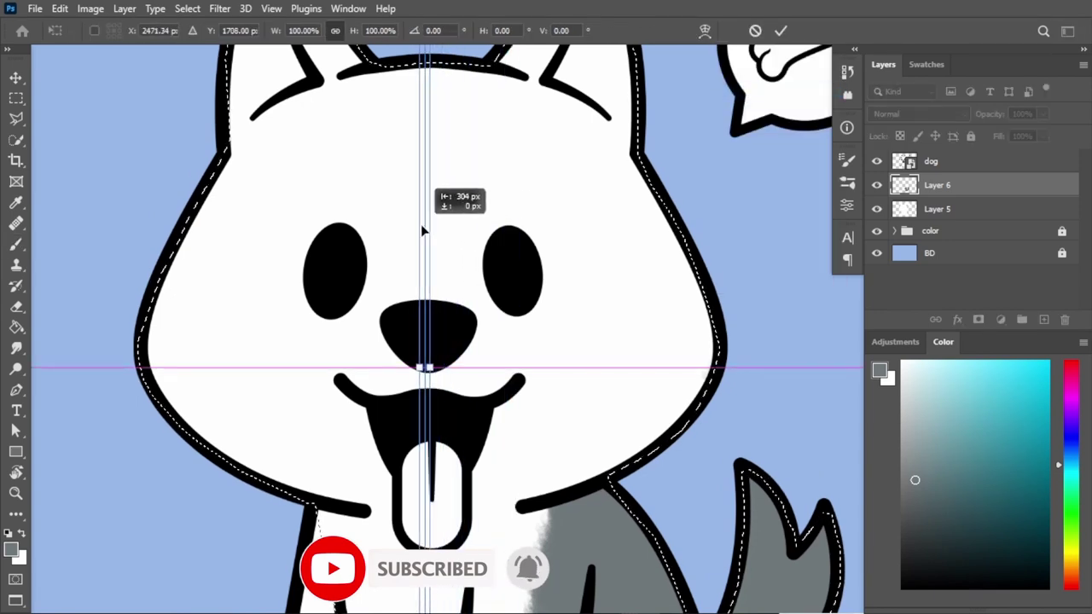
key(Return)
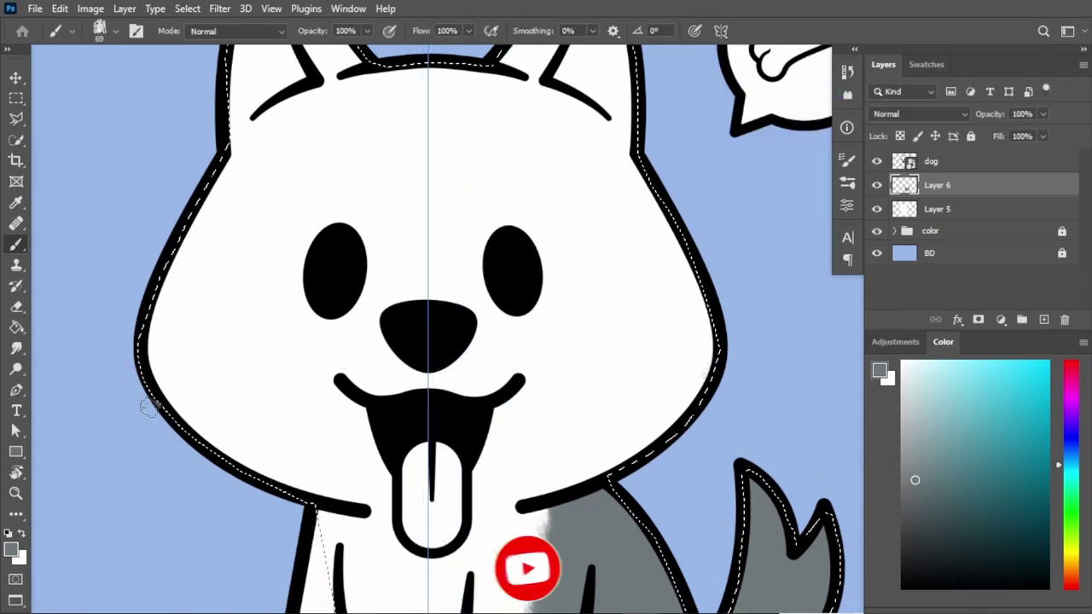
Paint mirrored grey shading along both cheeks and over the forehead
drag(154, 369, 177, 303)
mouse_move(242, 256)
mouse_down()
mouse_move(287, 110)
mouse_move(388, 164)
mouse_up()
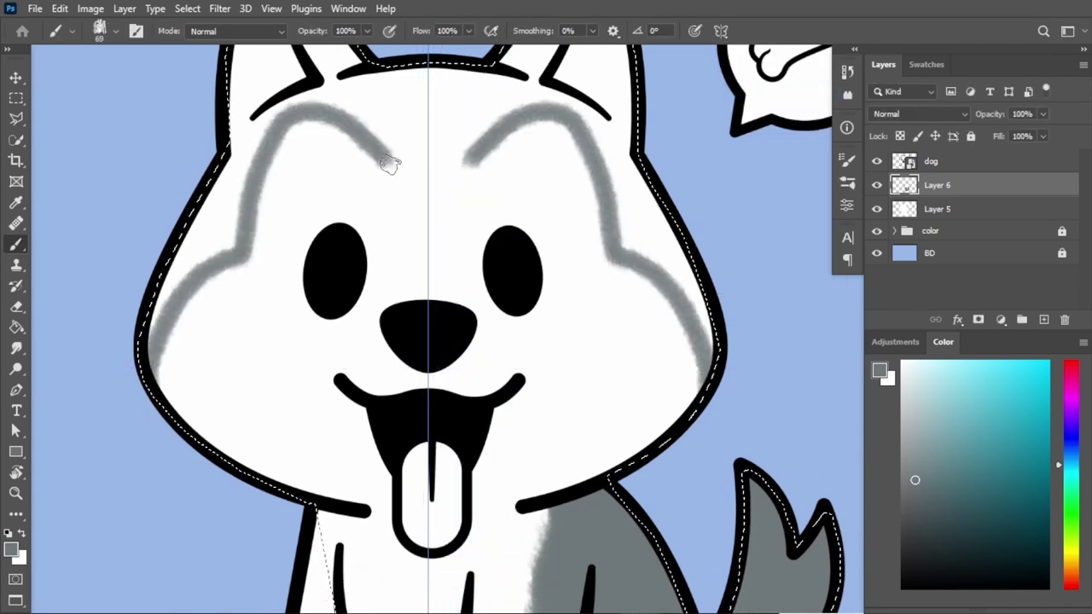
scroll(426, 229, down, 3)
scroll(375, 153, up, 2)
scroll(367, 126, up, 1)
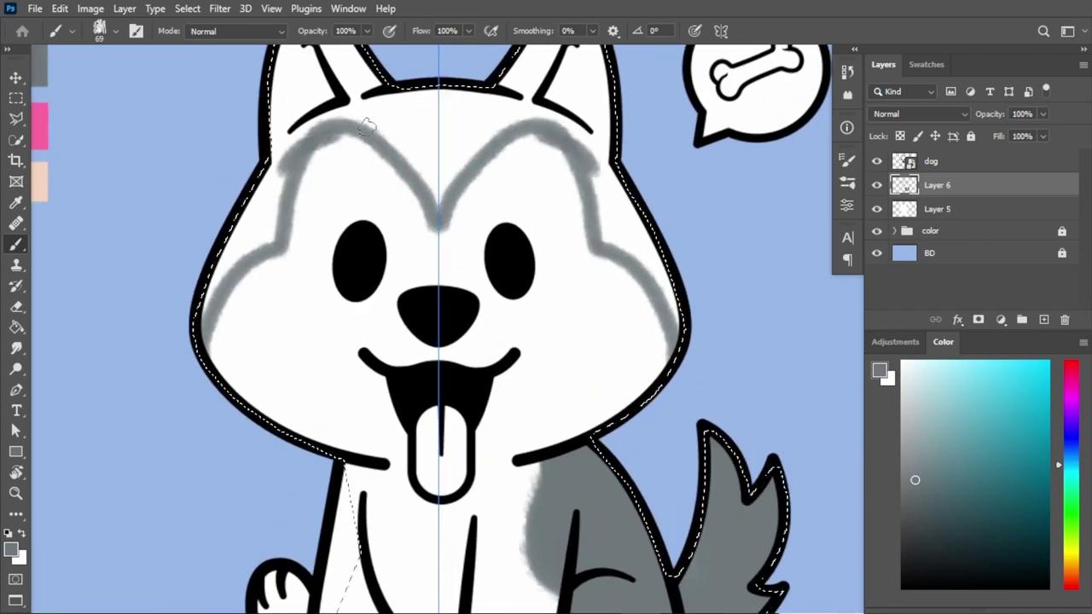
scroll(349, 129, up, 1)
scroll(507, 176, down, 1)
scroll(507, 176, down, 1)
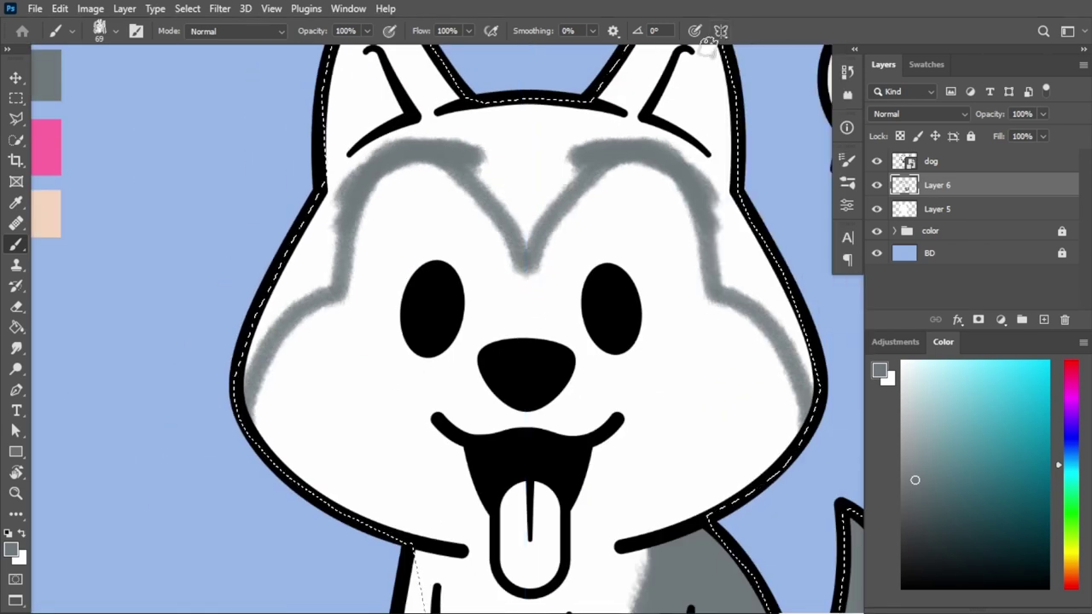
scroll(521, 188, up, 2)
Dab grey beside the cheek stroke and check the brush tip options
right_click(520, 188)
click(258, 304)
scroll(256, 302, up, 2)
right_click(262, 268)
key(Escape)
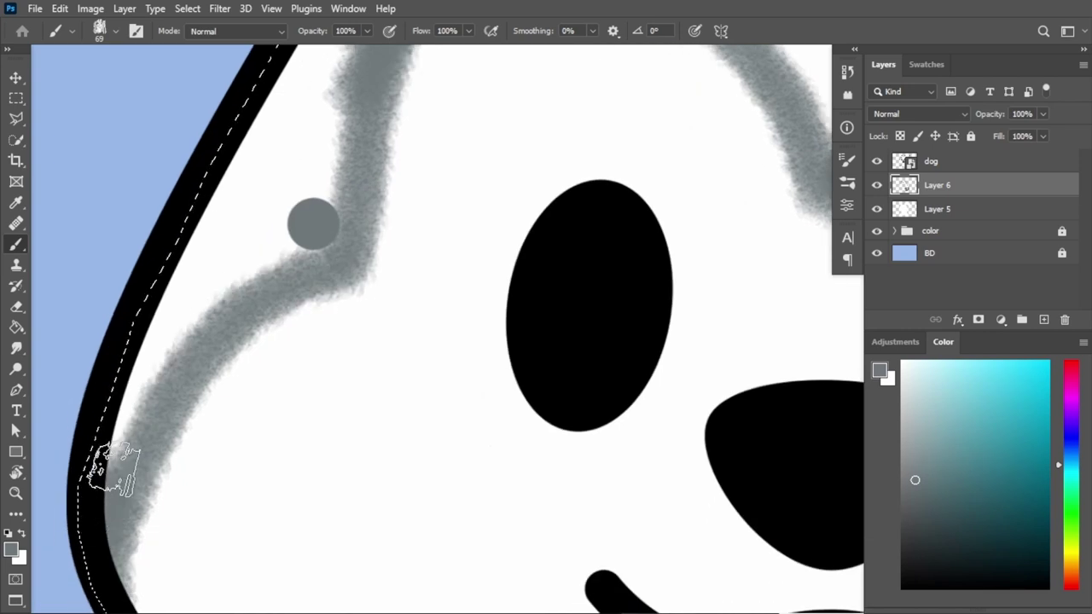
scroll(378, 244, down, 2)
scroll(349, 106, up, 2)
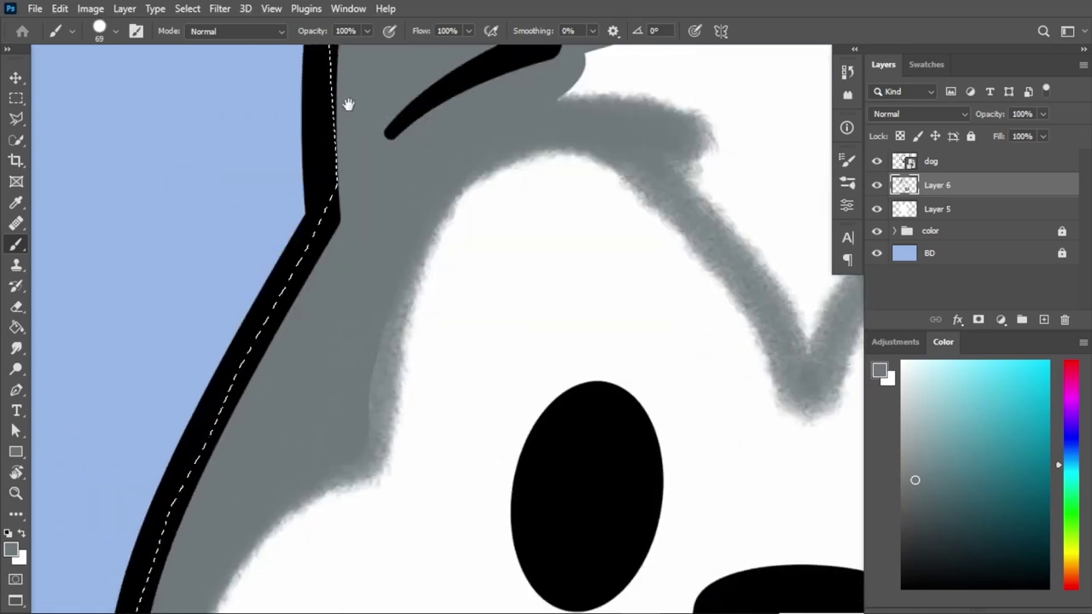
right_click(358, 128)
key(Escape)
scroll(350, 384, up, 1)
scroll(337, 488, down, 2)
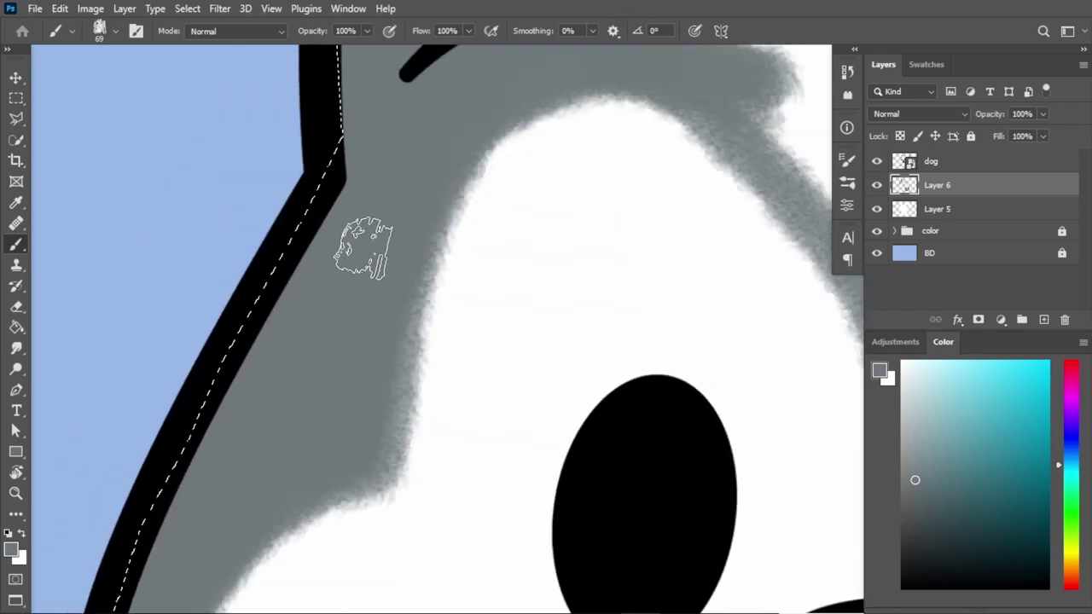
scroll(402, 110, up, 2)
Paint solid grey across the ears with a round tip, then restore the textured tip
right_click(402, 110)
double_click(383, 180)
mouse_move(383, 180)
mouse_down()
mouse_move(610, 437)
mouse_move(506, 182)
mouse_up()
right_click(507, 183)
double_click(488, 252)
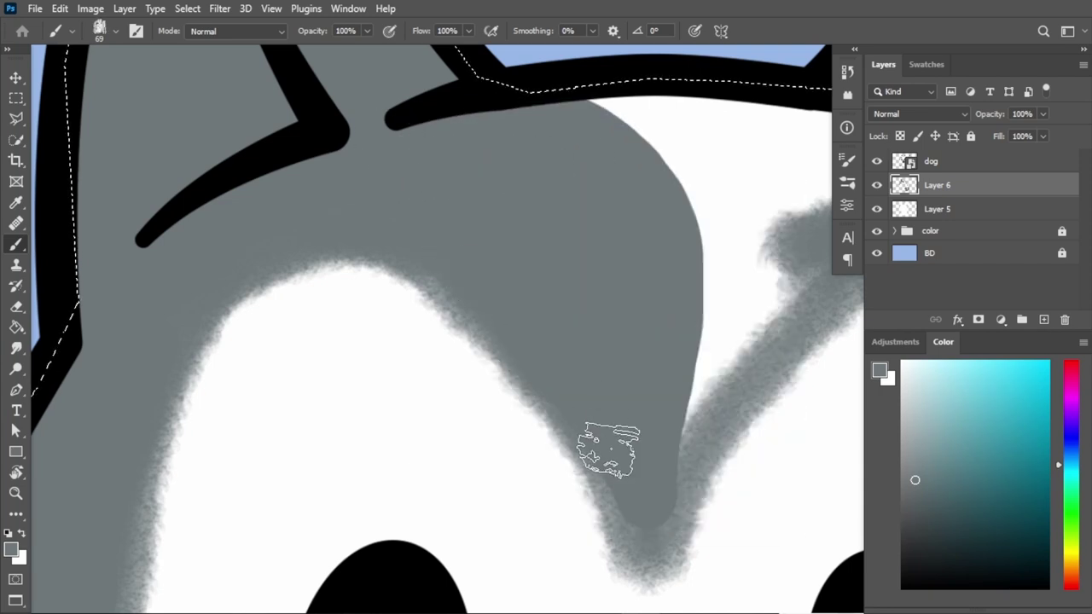
scroll(609, 438, down, 3)
scroll(477, 298, down, 3)
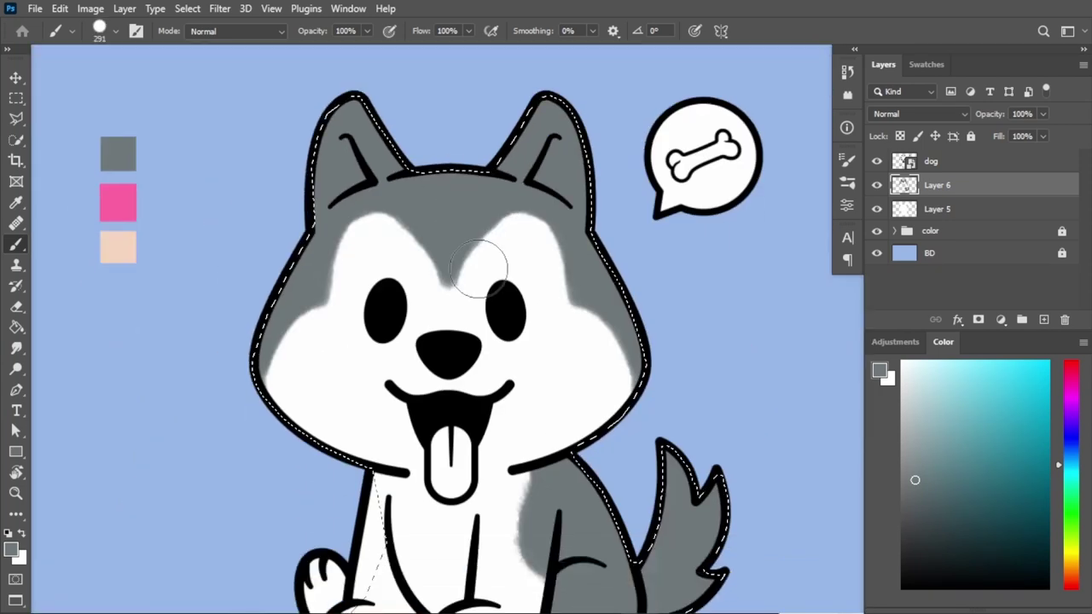
key(m)
right_click(479, 147)
Clear the selection, move the new layer above the fur layer, and sample the pink swatch
click(483, 147)
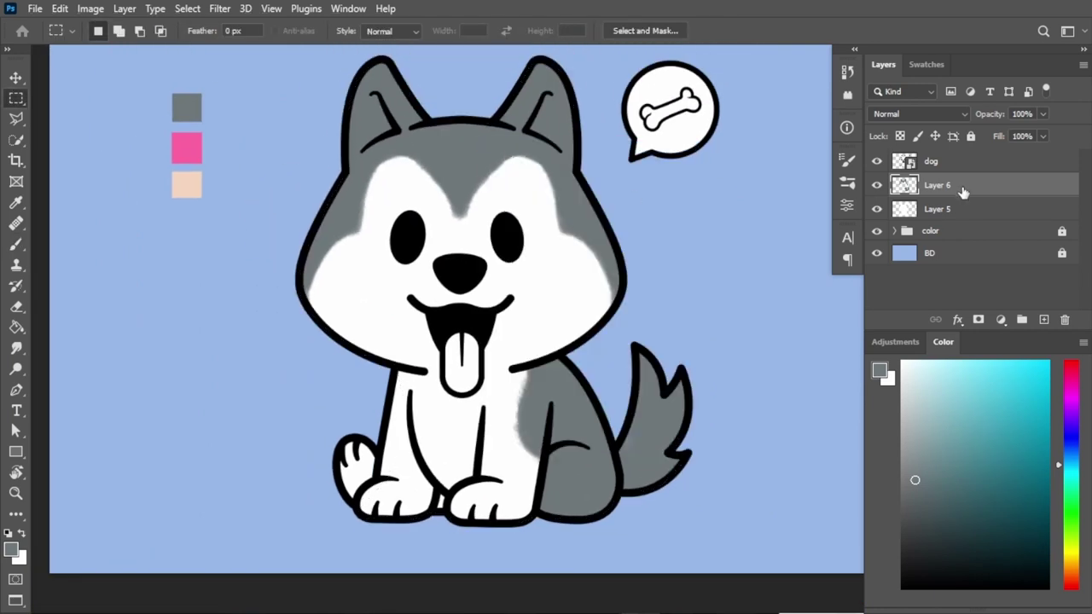
click(938, 210)
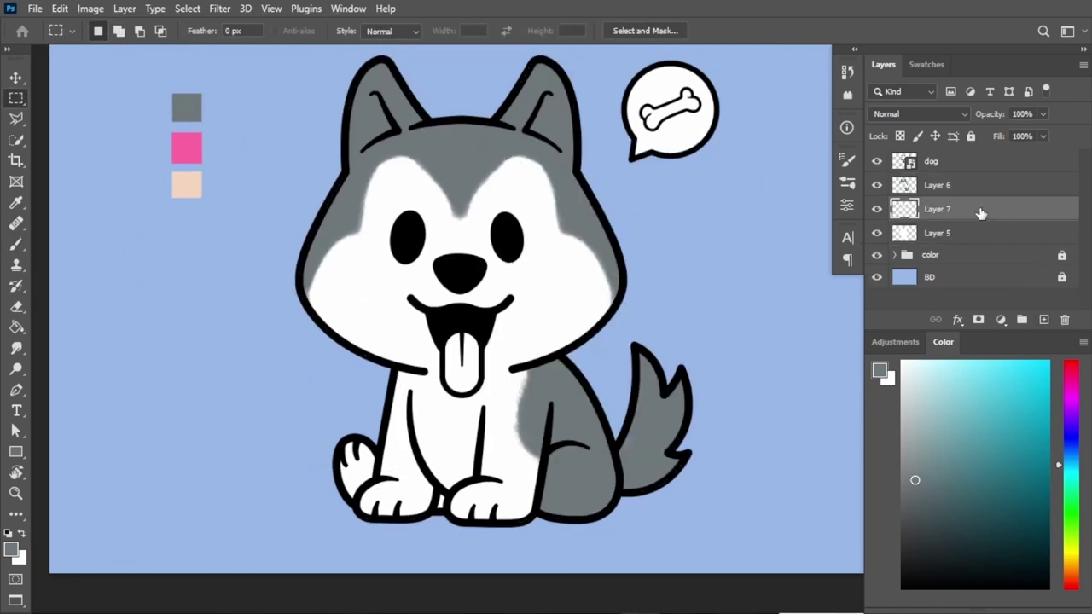
drag(981, 213, 981, 174)
key(i)
click(187, 147)
key(b)
Paint pink inside both of the husky's ears
scroll(554, 141, up, 5)
right_click(538, 153)
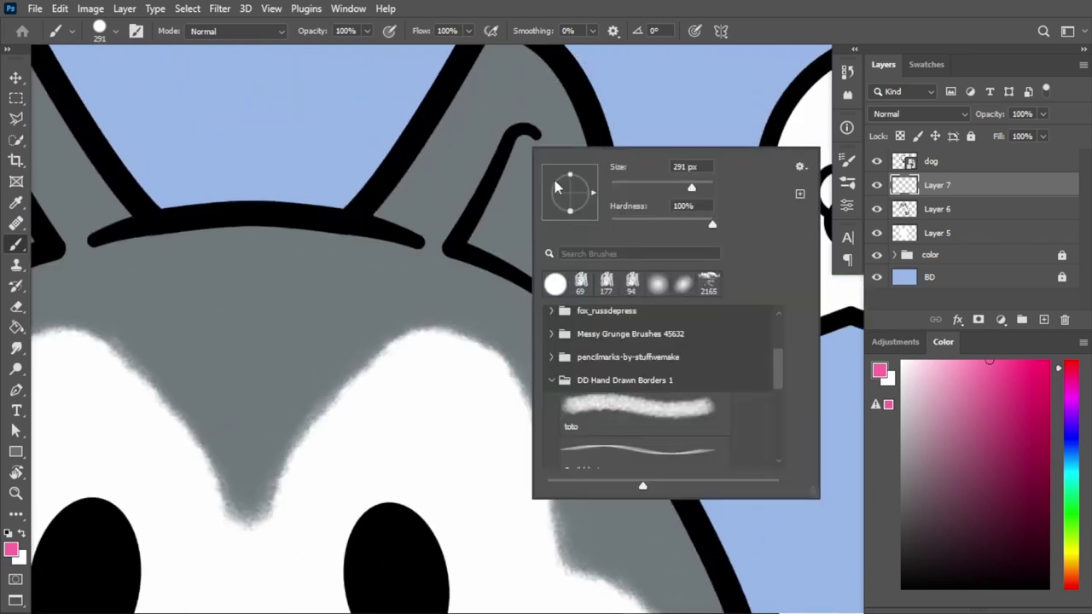
scroll(536, 146, up, 3)
right_click(536, 146)
mouse_move(533, 129)
mouse_down()
mouse_move(550, 230)
mouse_move(570, 269)
mouse_up()
key(e)
key(b)
scroll(524, 341, up, 3)
right_click(490, 261)
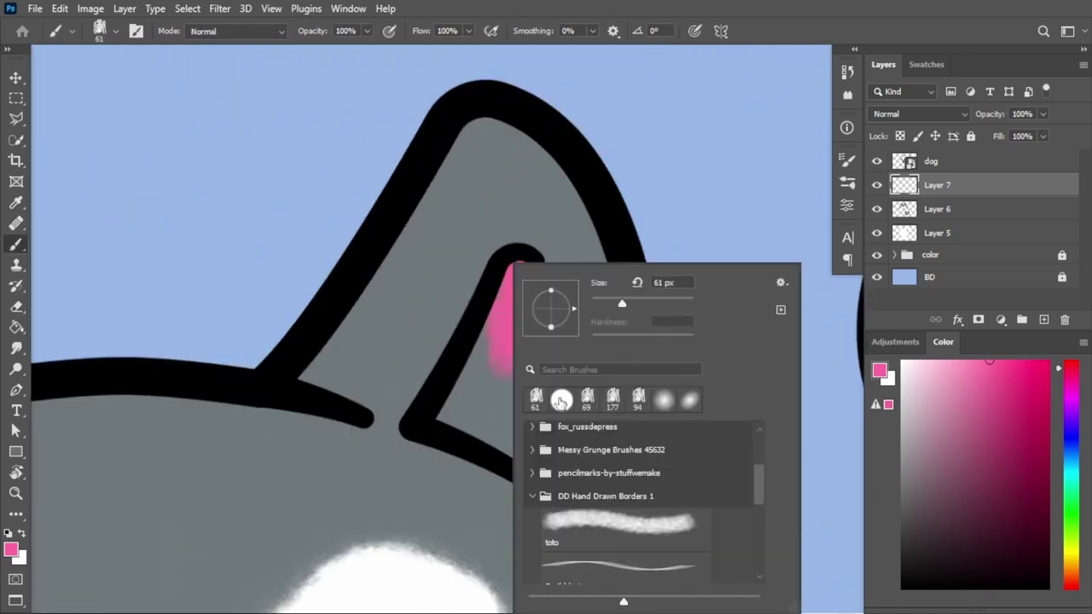
drag(495, 375, 529, 408)
scroll(452, 418, left, 5)
drag(426, 367, 409, 457)
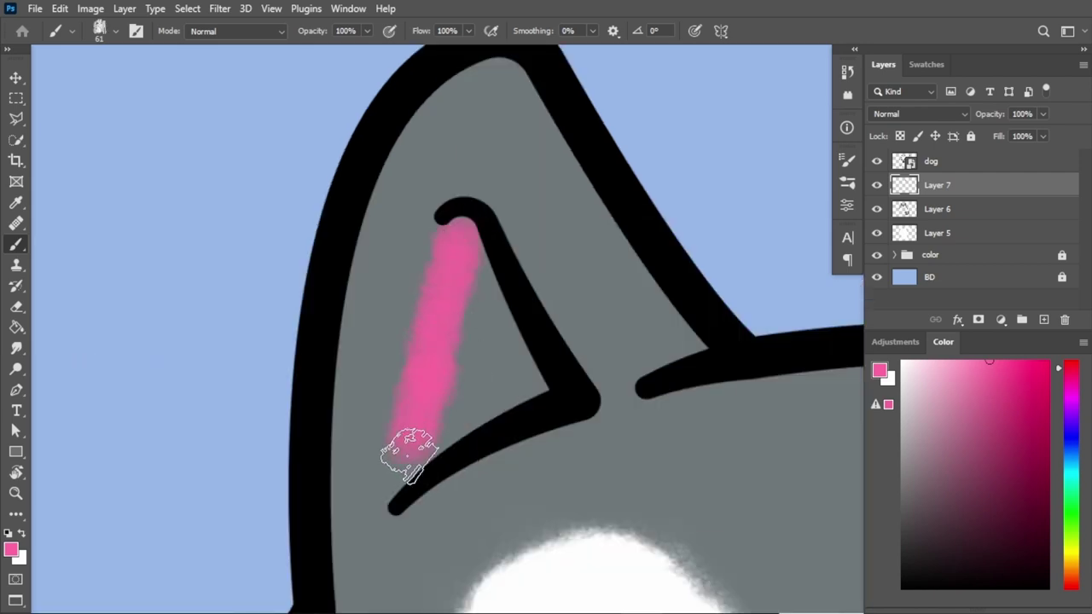
Erase the pink overflow below the ear and add more pink inside it
key(e)
scroll(455, 504, down, 3)
scroll(456, 504, left, 2)
click(456, 504)
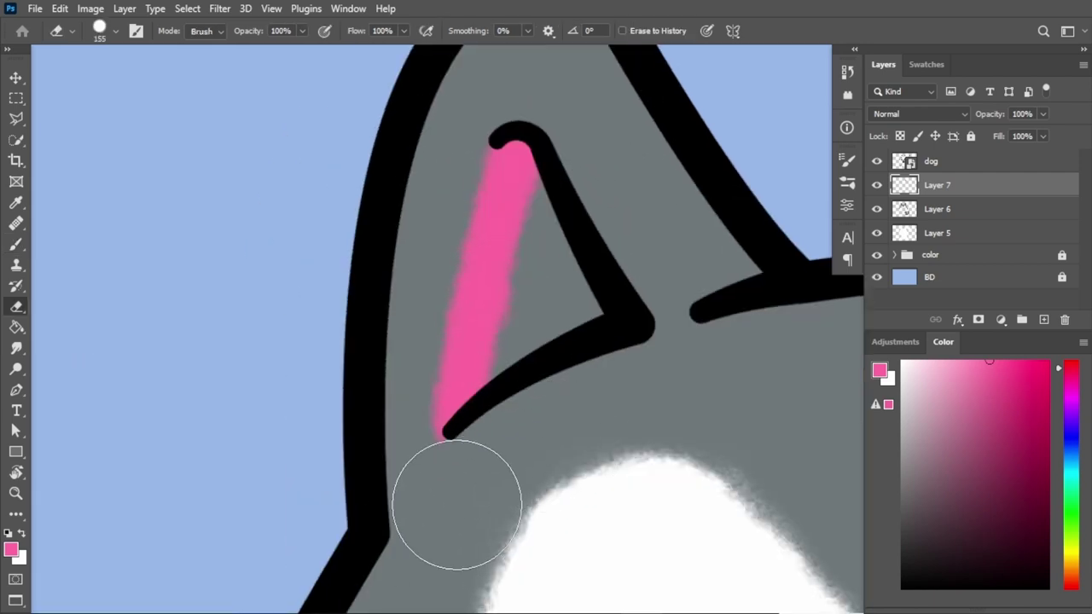
right_click(503, 260)
key(Escape)
key(b)
right_click(549, 193)
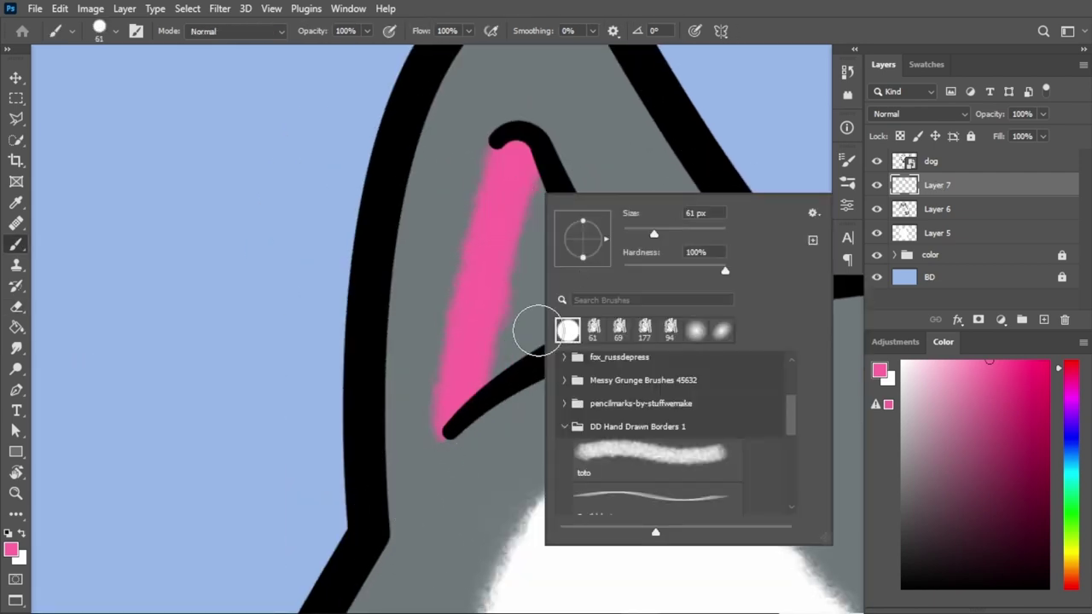
drag(521, 326, 551, 220)
Fill the dog's tongue with pink
scroll(551, 281, down, 3)
scroll(429, 355, down, 2)
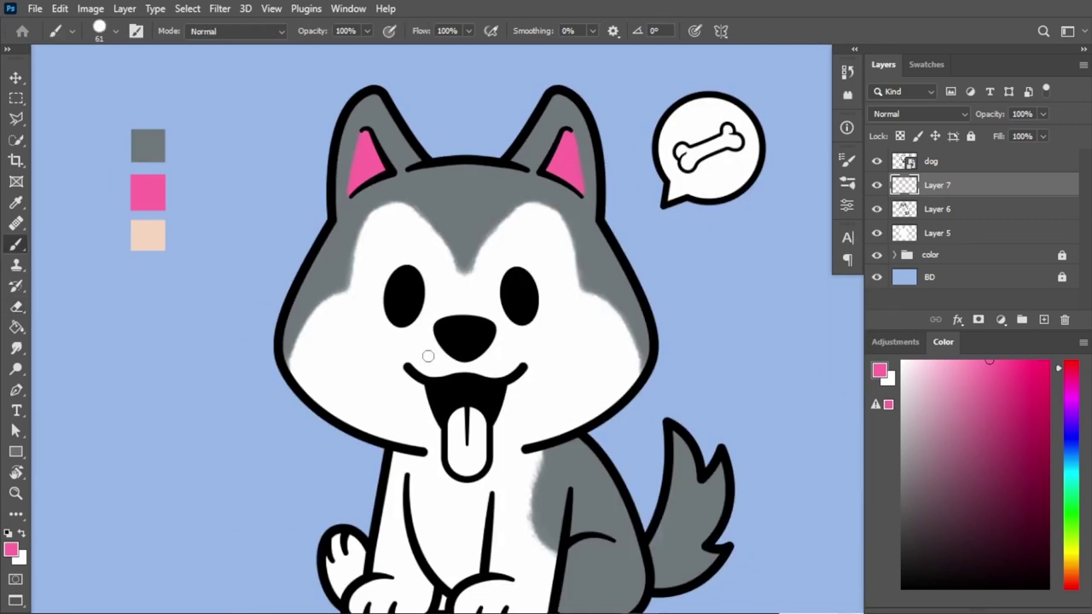
scroll(444, 341, up, 5)
right_click(457, 261)
key(Escape)
scroll(555, 341, up, 3)
right_click(499, 263)
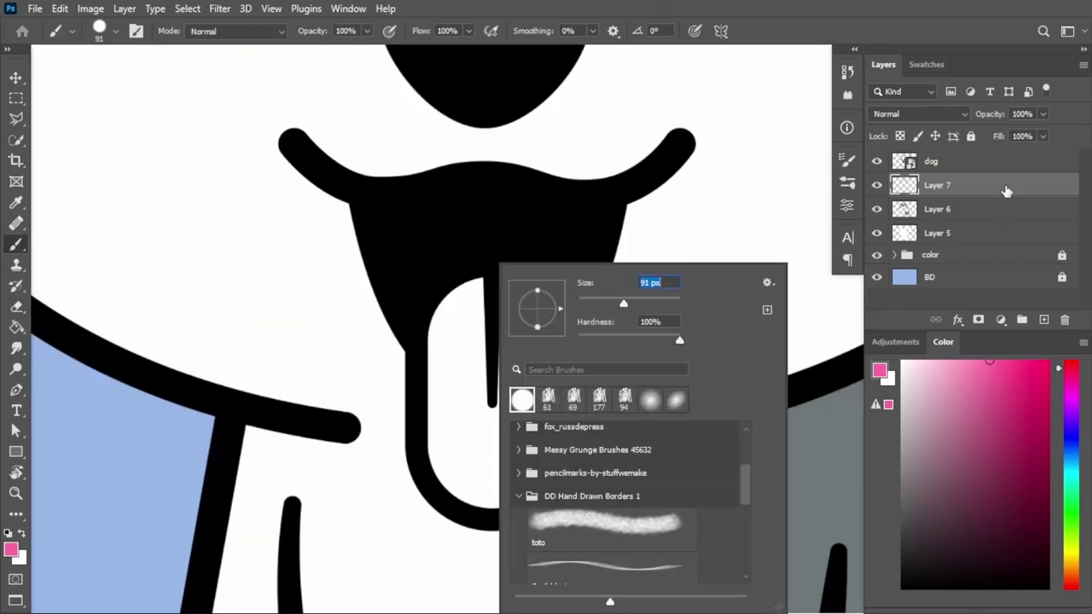
key(Escape)
drag(482, 273, 472, 480)
drag(499, 286, 514, 470)
scroll(514, 470, down, 5)
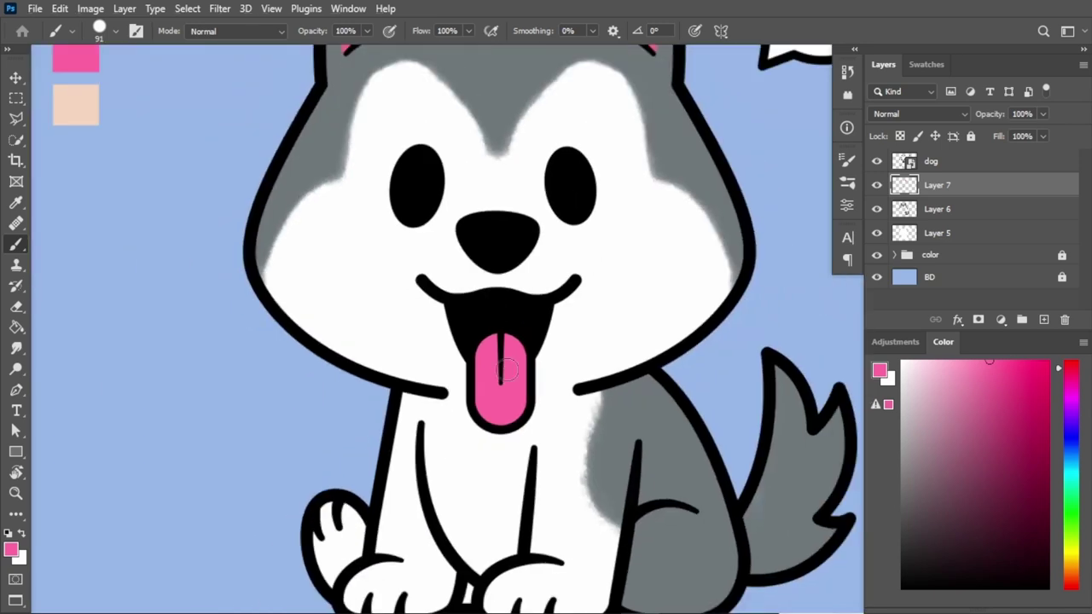
On a new layer, paint the bone in the speech bubble pale peach
click(1043, 319)
scroll(632, 179, up, 2)
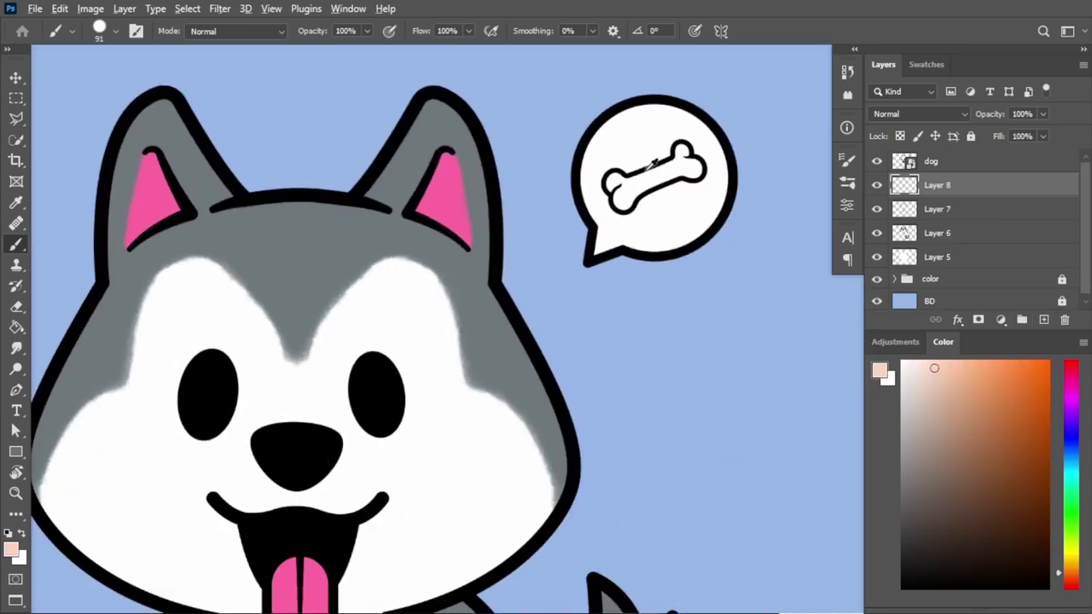
scroll(597, 183, up, 3)
right_click(697, 256)
key(Escape)
mouse_move(511, 196)
mouse_down()
mouse_move(532, 224)
mouse_move(609, 214)
mouse_up()
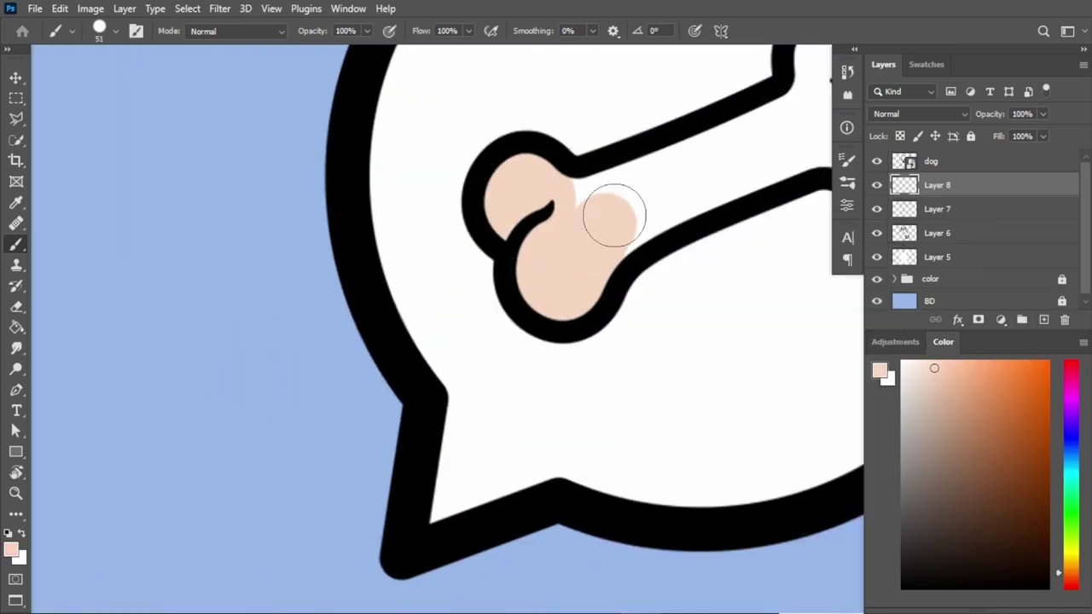
scroll(415, 322, down, 2)
mouse_move(415, 322)
mouse_down()
mouse_move(695, 220)
mouse_move(605, 208)
mouse_up()
scroll(511, 255, down, 3)
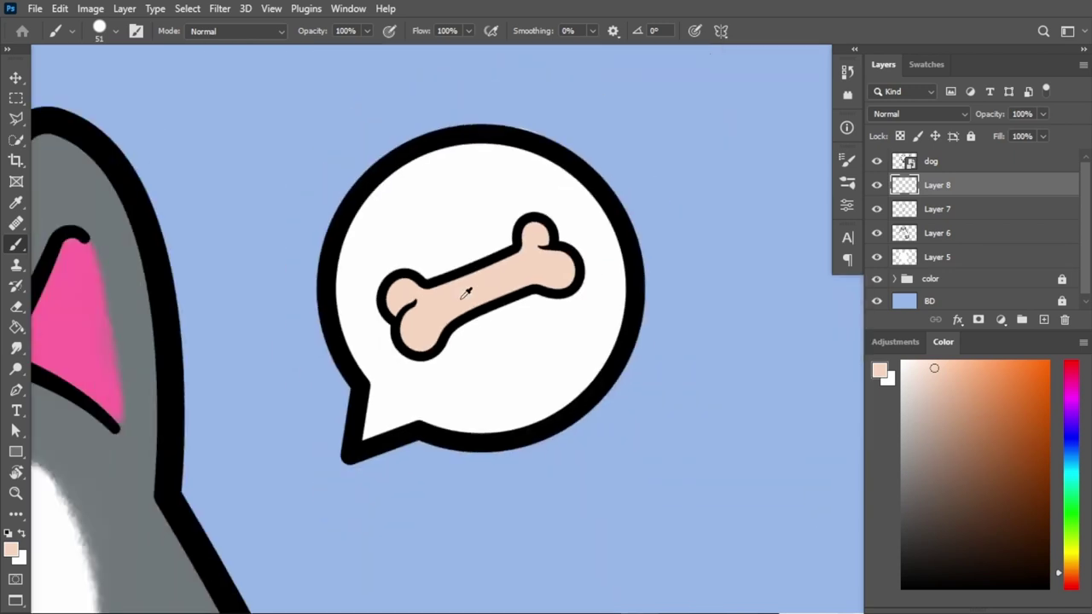
scroll(417, 397, down, 2)
drag(417, 398, 535, 211)
scroll(546, 273, down, 1)
Add a new Layer 9 clipped to the layer below for the paw shading
right_click(555, 274)
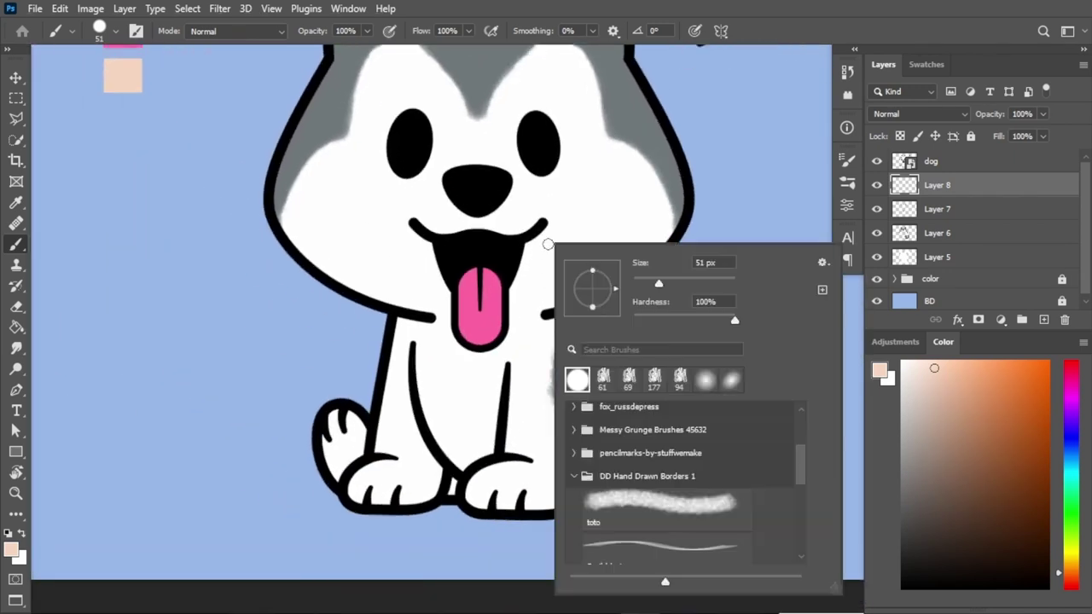
key(Escape)
key(alt+bracketleft)
key(alt+bracketleft)
key(alt+bracketleft)
scroll(353, 438, up, 2)
click(1043, 319)
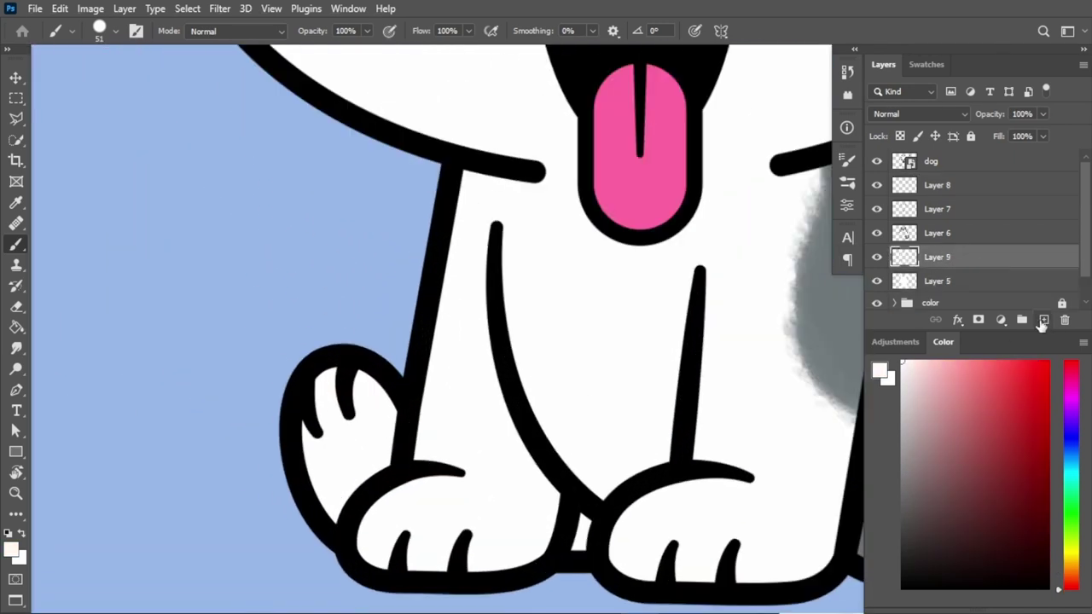
key(ctrl+alt+g)
scroll(341, 390, up, 3)
right_click(669, 296)
Shade inside the selected paw grey with an enlarged brush at 31% opacity
click(16, 98)
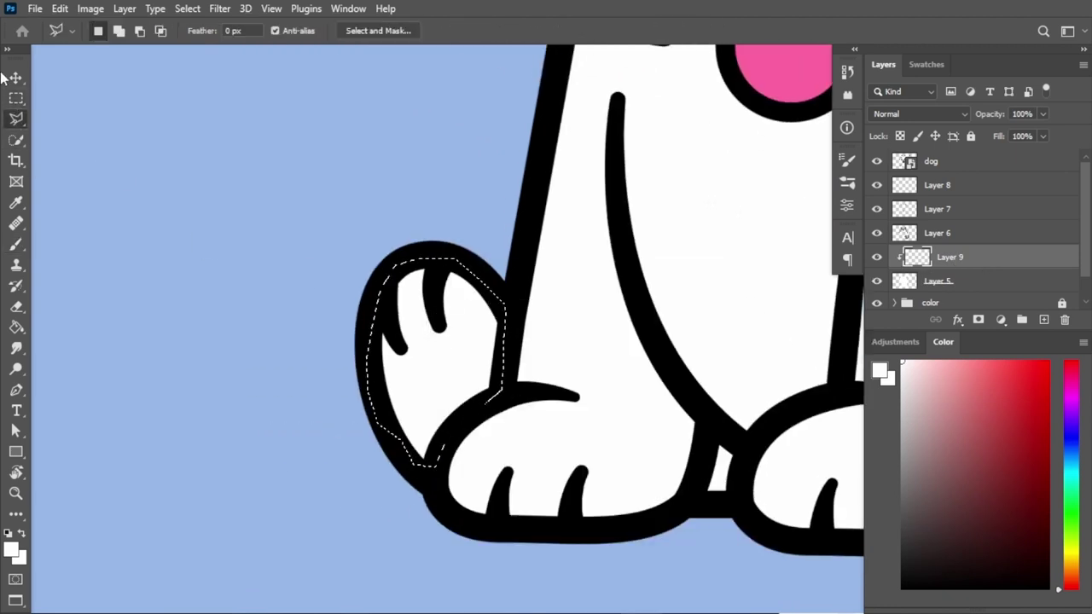
key(b)
right_click(512, 178)
key(Escape)
right_click(528, 265)
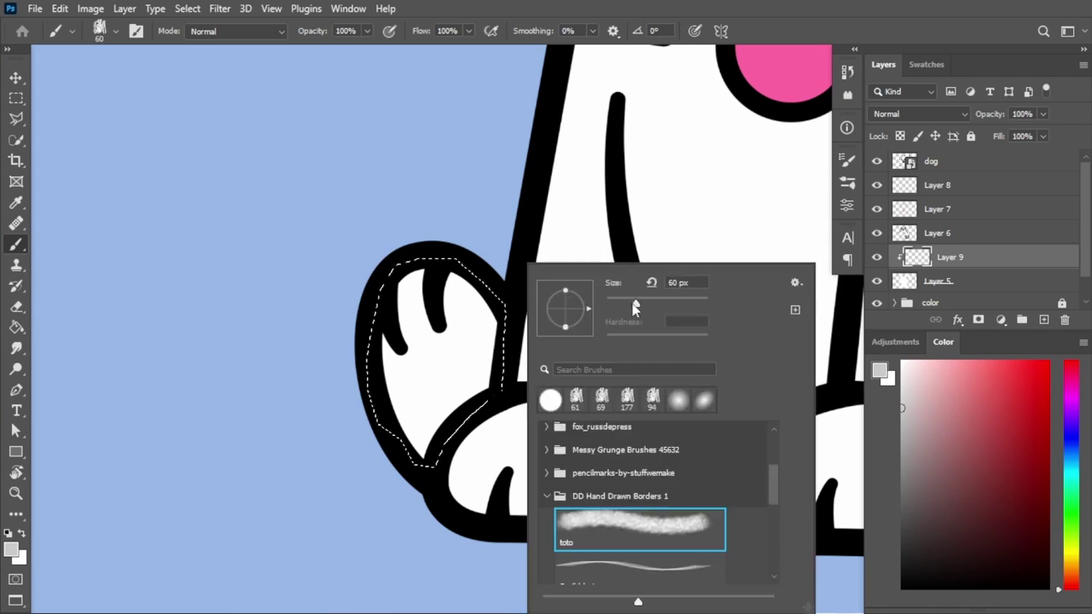
drag(634, 305, 648, 304)
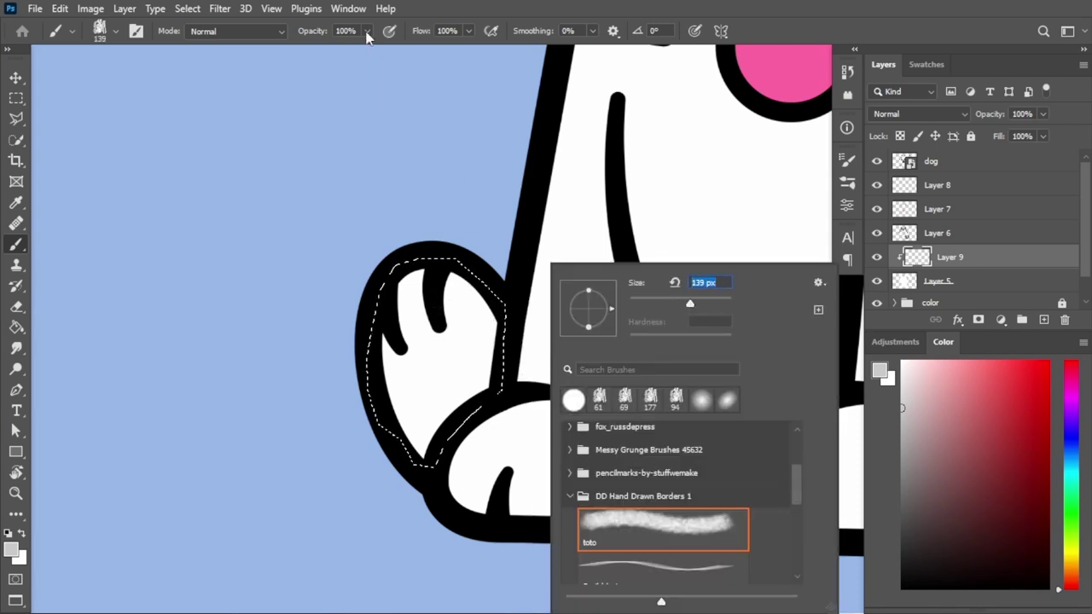
drag(366, 34, 316, 49)
mouse_move(426, 427)
mouse_down()
mouse_move(244, 446)
mouse_move(477, 358)
mouse_up()
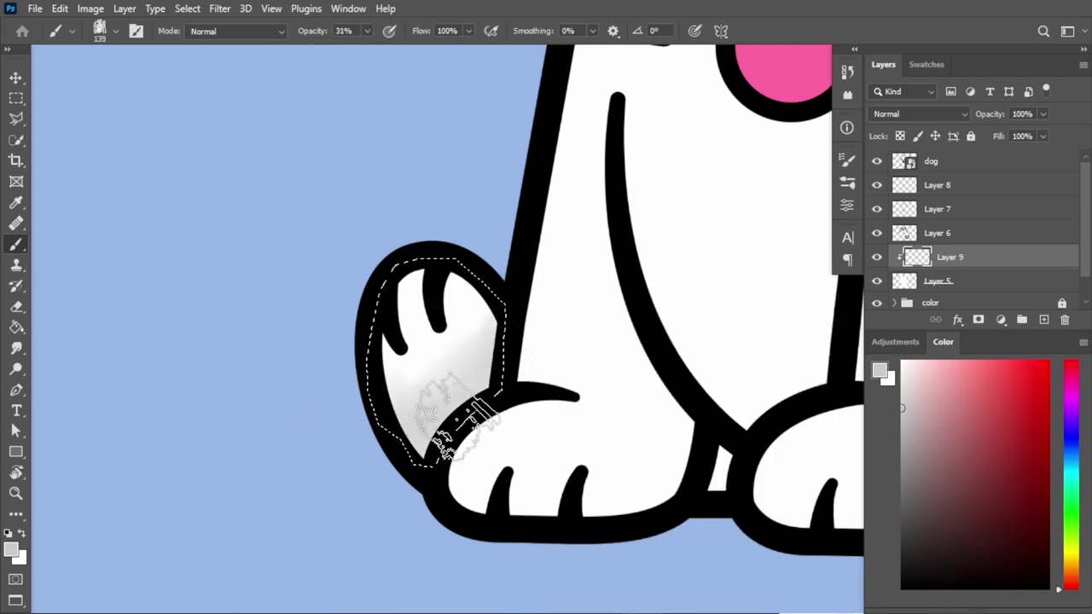
Clear the paw selection and lasso the inner edge of the front leg and paw
scroll(250, 536, down, 3)
key(l)
right_click(517, 24)
click(580, 41)
scroll(463, 419, down, 2)
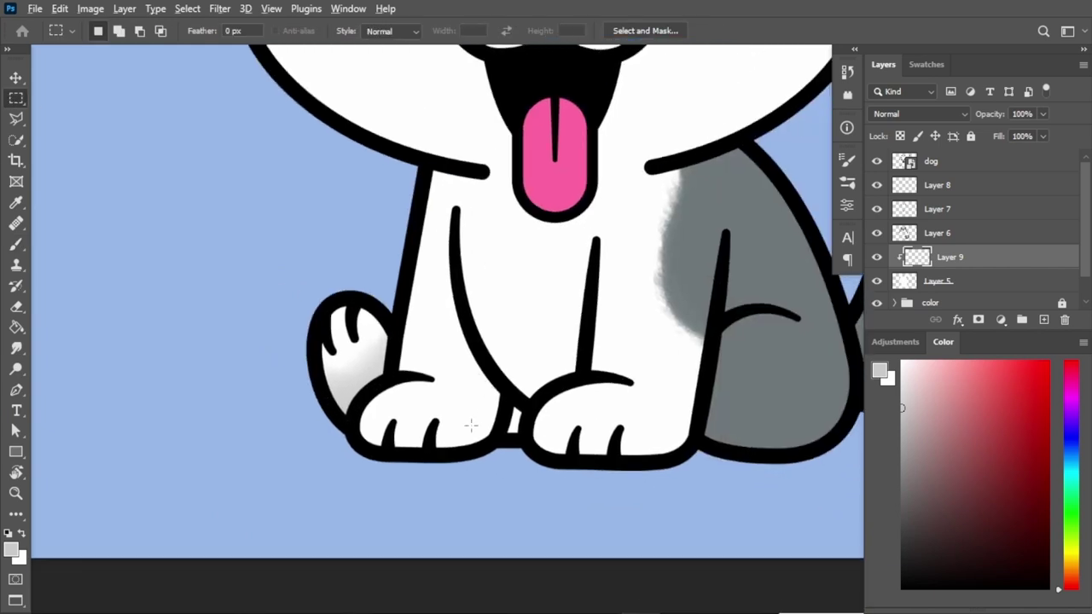
scroll(365, 322, up, 5)
scroll(365, 323, up, 2)
drag(490, 139, 514, 254)
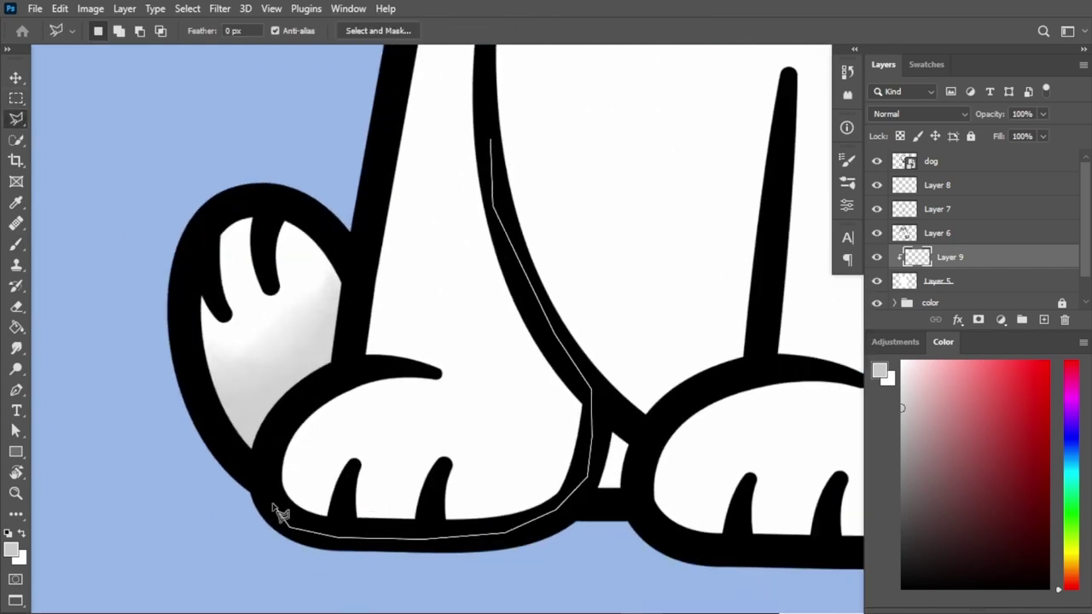
drag(358, 322, 405, 141)
scroll(405, 141, up, 2)
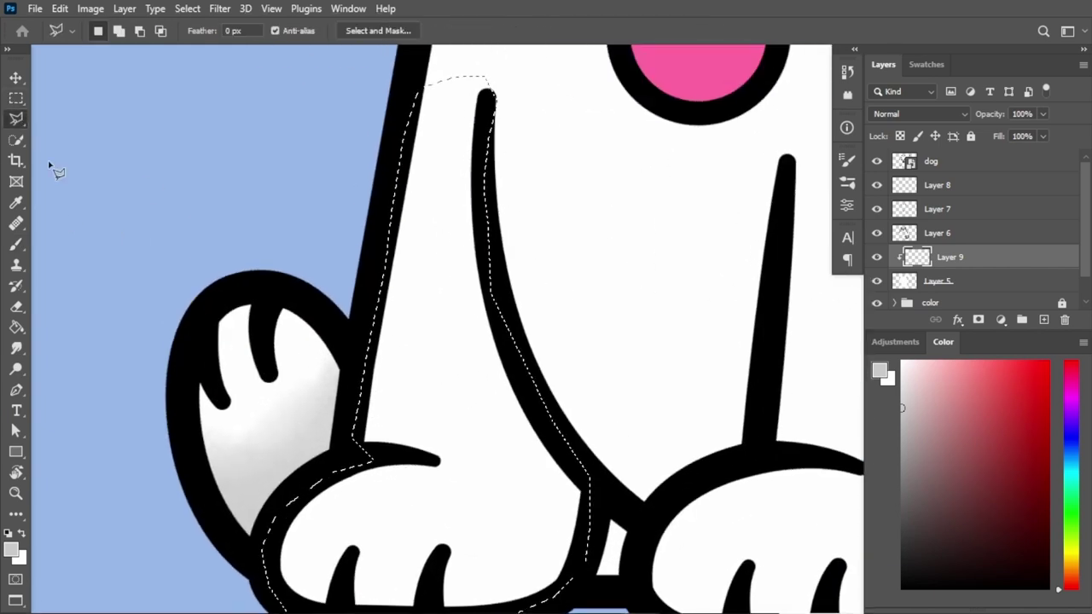
Paint grey on the inner leg and paw bottom, then deselect
key(b)
scroll(341, 367, down, 2)
mouse_move(426, 179)
mouse_down()
mouse_move(500, 378)
mouse_move(414, 504)
mouse_move(353, 480)
mouse_move(495, 423)
mouse_move(484, 523)
mouse_up()
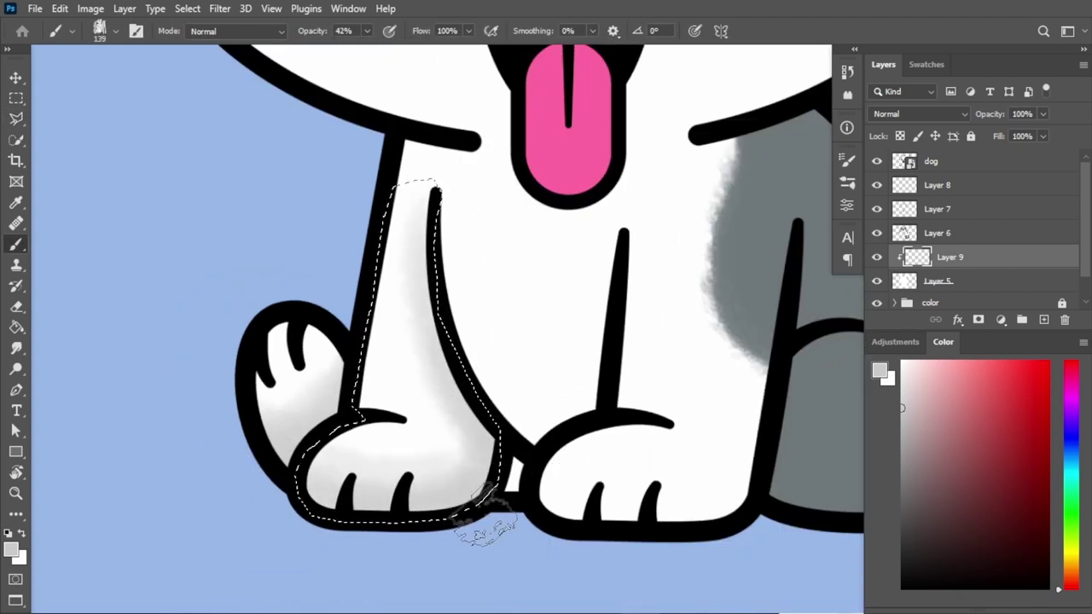
key(ctrl+d)
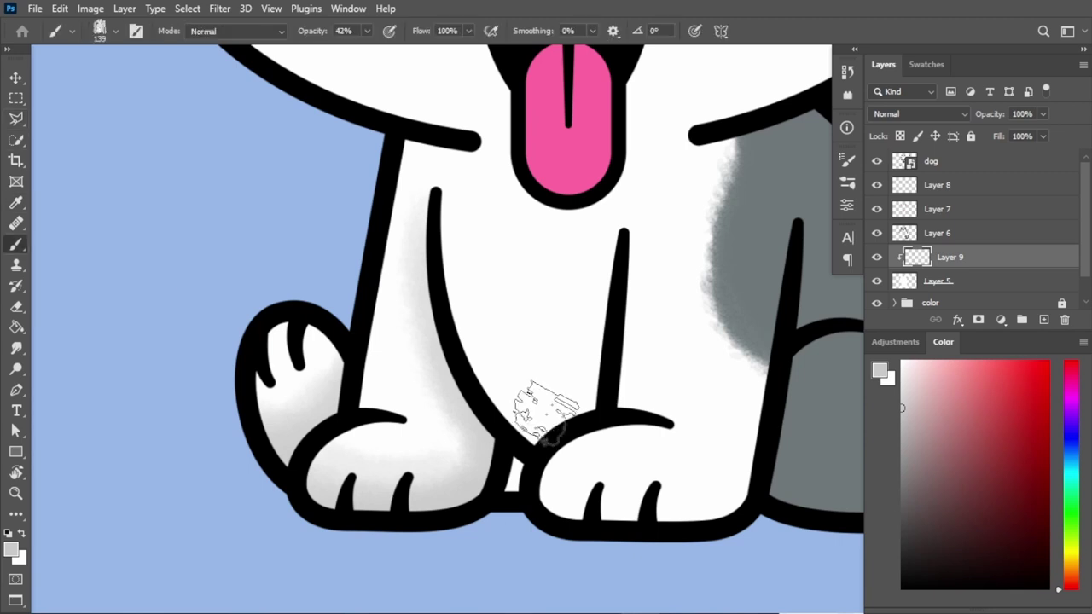
Raise the brush opacity to 53% for the next shading area
scroll(512, 418, up, 2)
right_click(512, 418)
drag(312, 34, 322, 34)
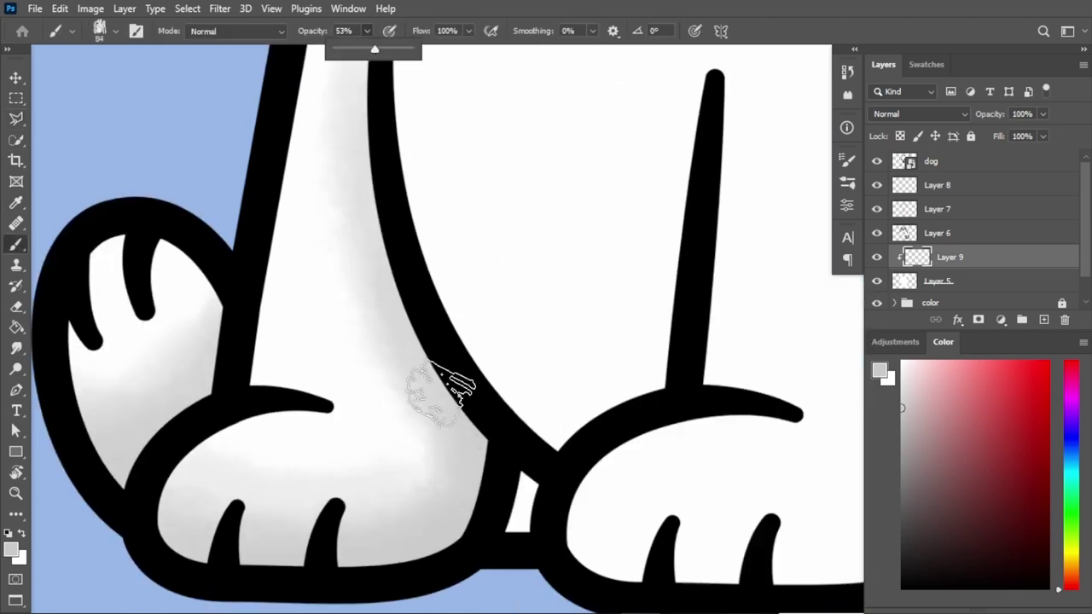
scroll(435, 511, down, 1)
scroll(512, 234, down, 2)
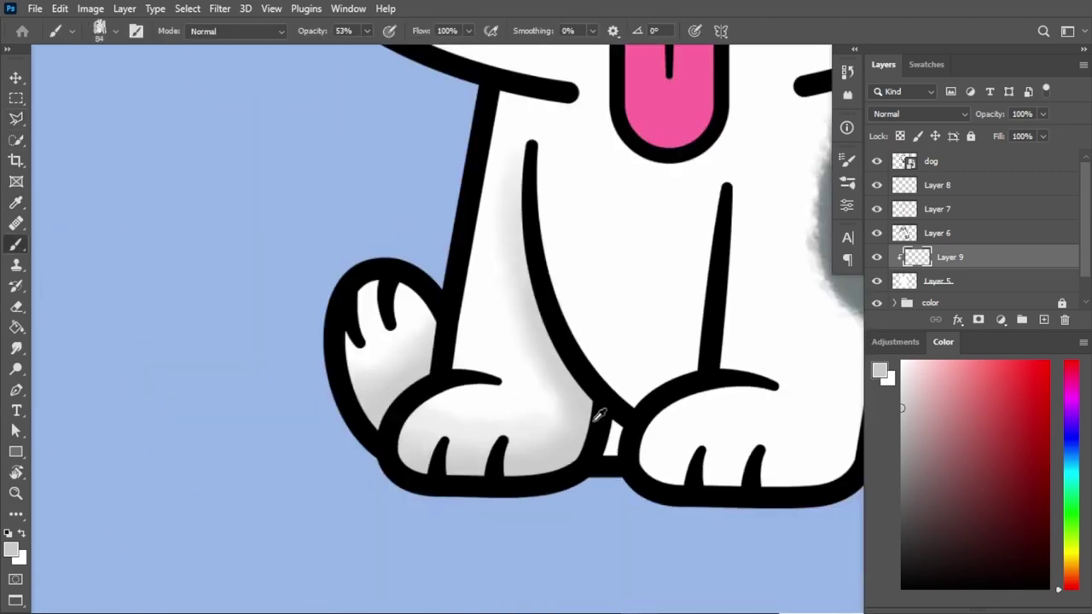
scroll(324, 292, up, 1)
key(l)
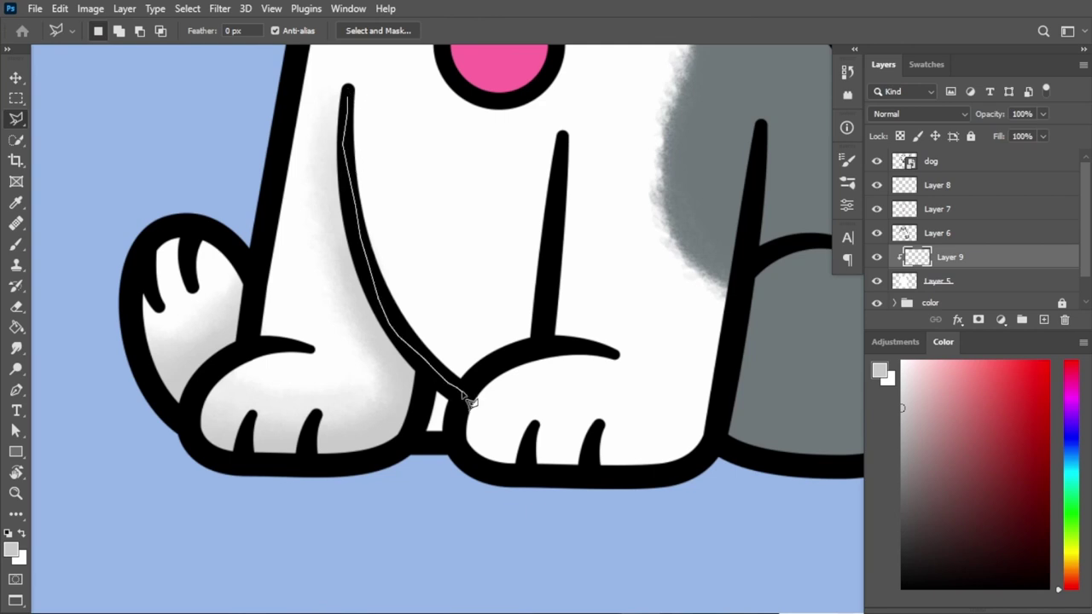
Paint soft grey inside the selected leg at lower opacity, then deselect
key(b)
right_click(553, 267)
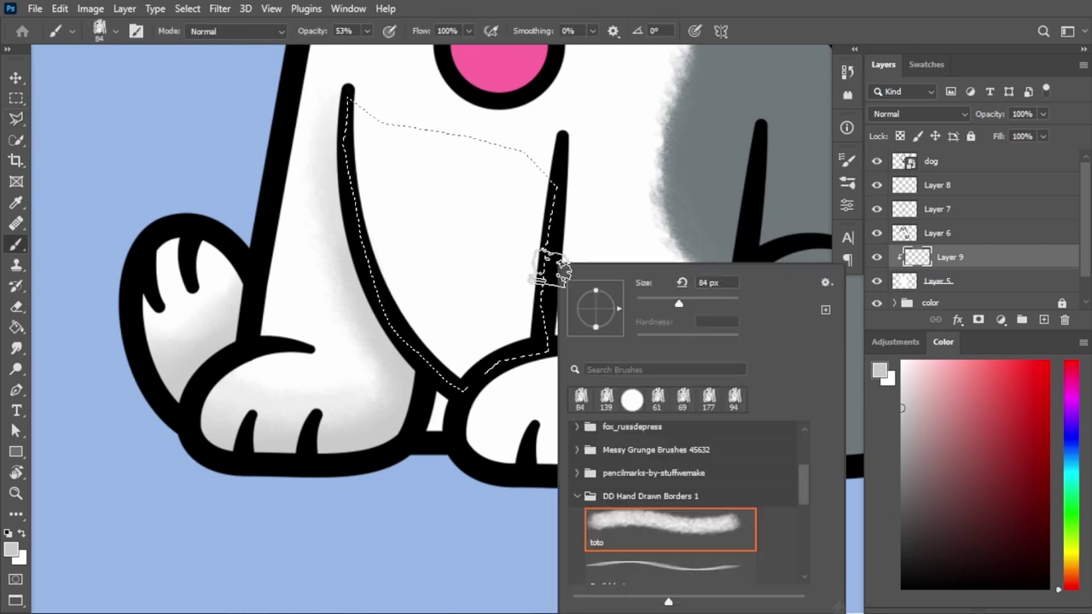
key(Return)
drag(317, 31, 312, 31)
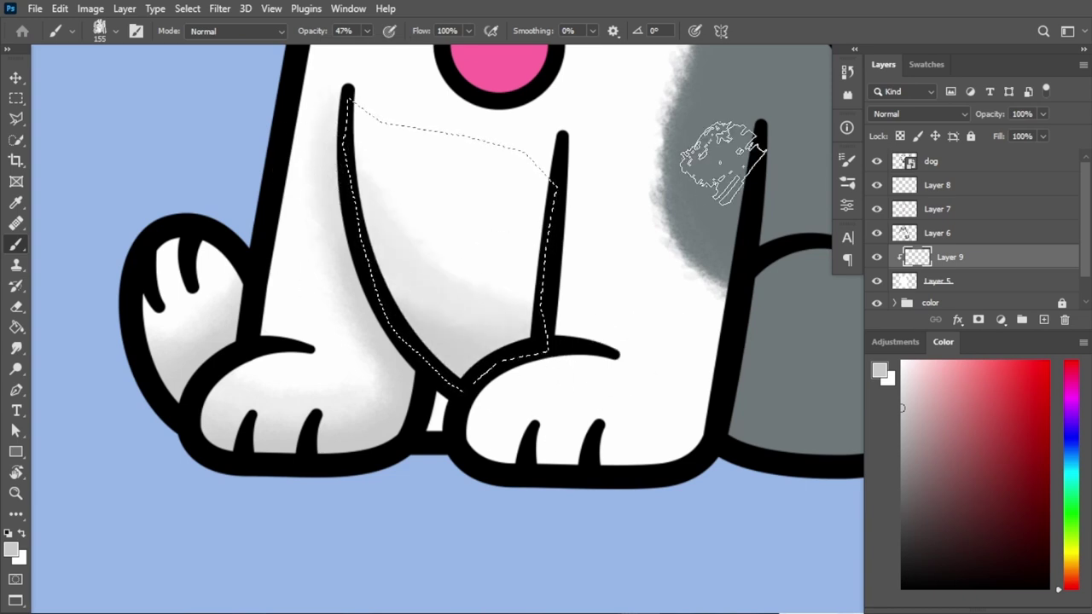
scroll(576, 247, down, 1)
key(ctrl+d)
Clear the old selection and lasso around the right front paw
key(l)
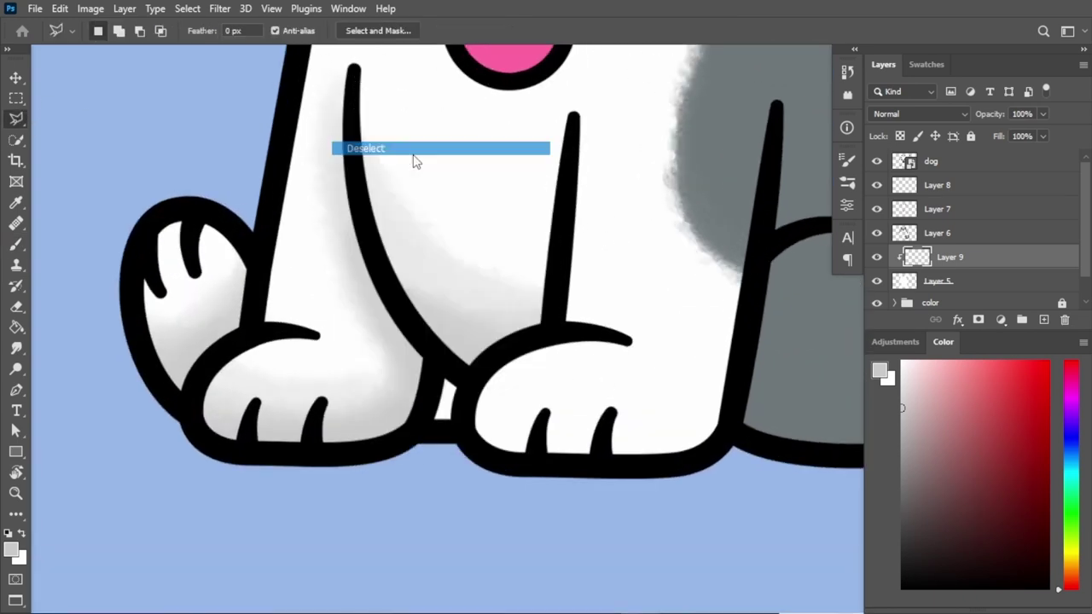
scroll(412, 345, up, 3)
key(b)
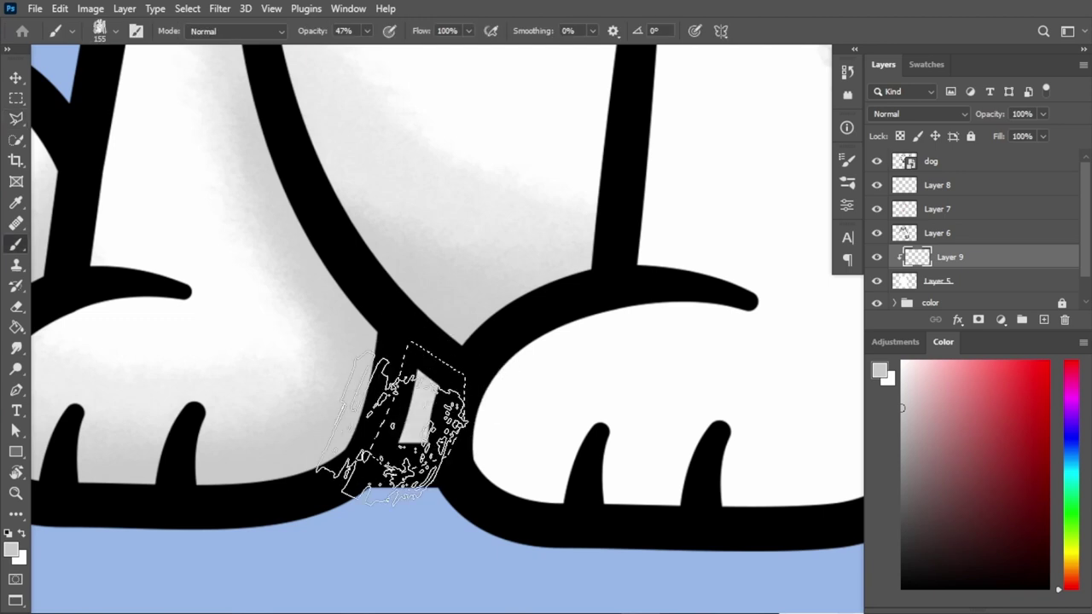
scroll(400, 410, down, 3)
click(15, 97)
right_click(375, 367)
click(409, 304)
mouse_move(560, 374)
mouse_down()
mouse_move(358, 273)
mouse_move(408, 265)
mouse_up()
key(l)
scroll(401, 256, up, 1)
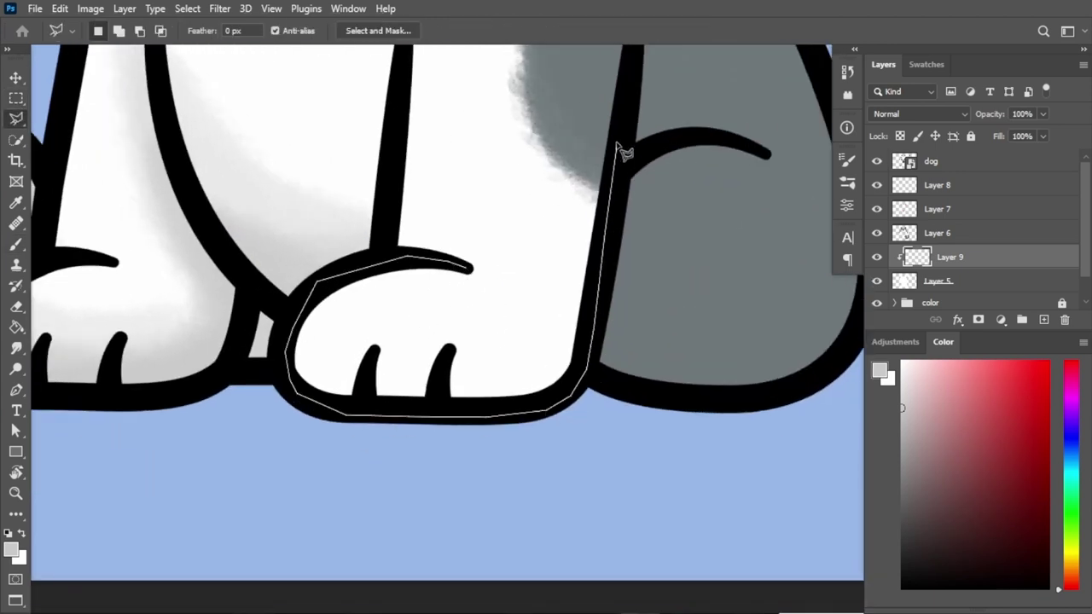
drag(471, 284, 468, 272)
Paint grey inside the right front paw, set opacity to 61%, and deselect
key(b)
drag(244, 341, 414, 415)
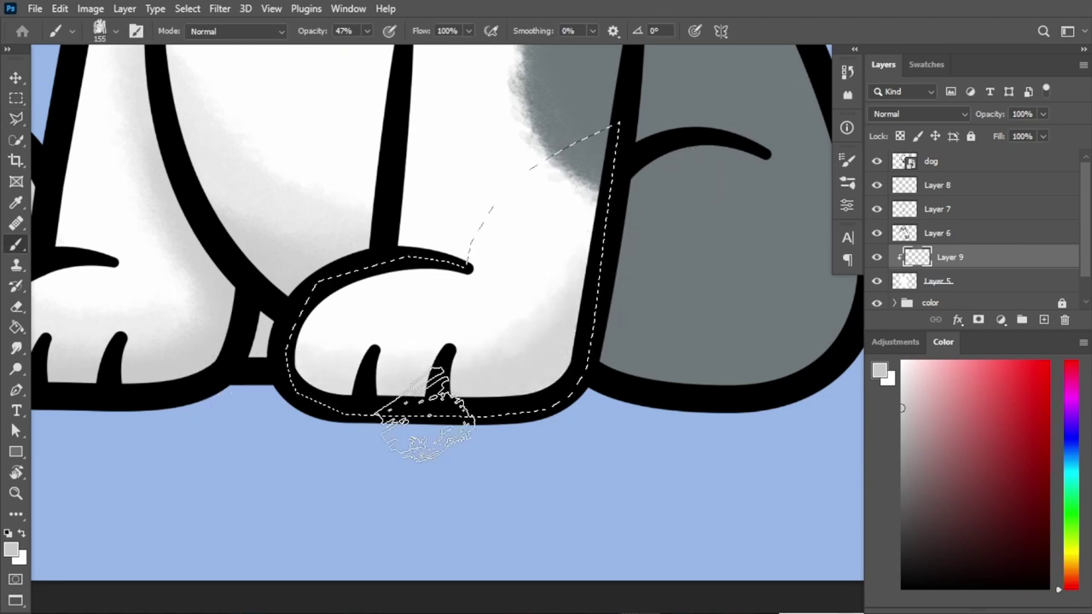
click(367, 33)
key(6)
key(1)
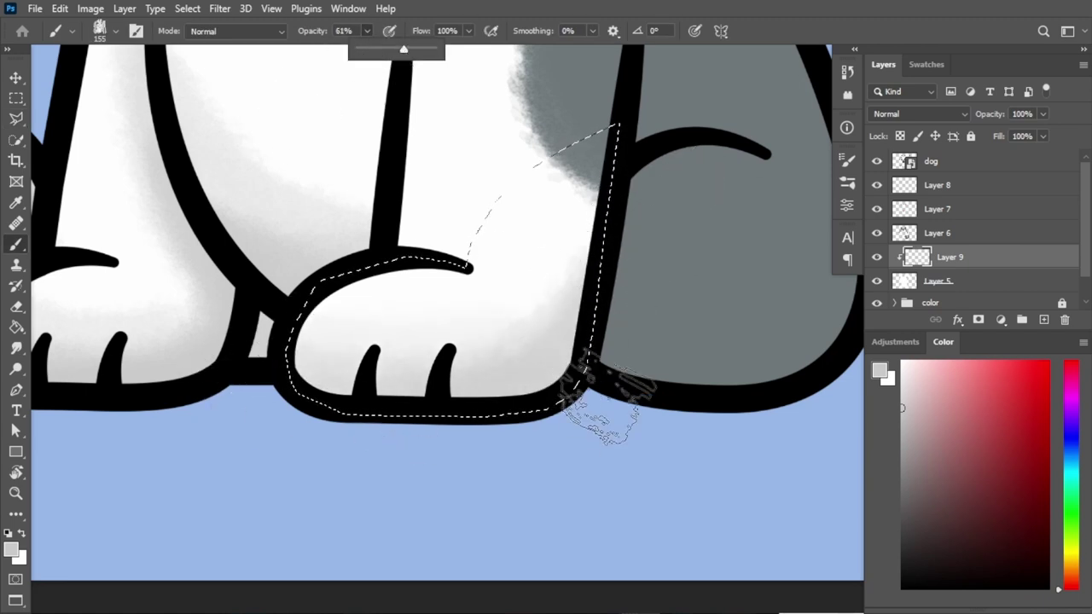
key(ctrl+minus)
key(ctrl+d)
Paint grey chest shading under the head at 37% opacity, shrinking the brush to 165 px
key(l)
scroll(490, 341, up, 3)
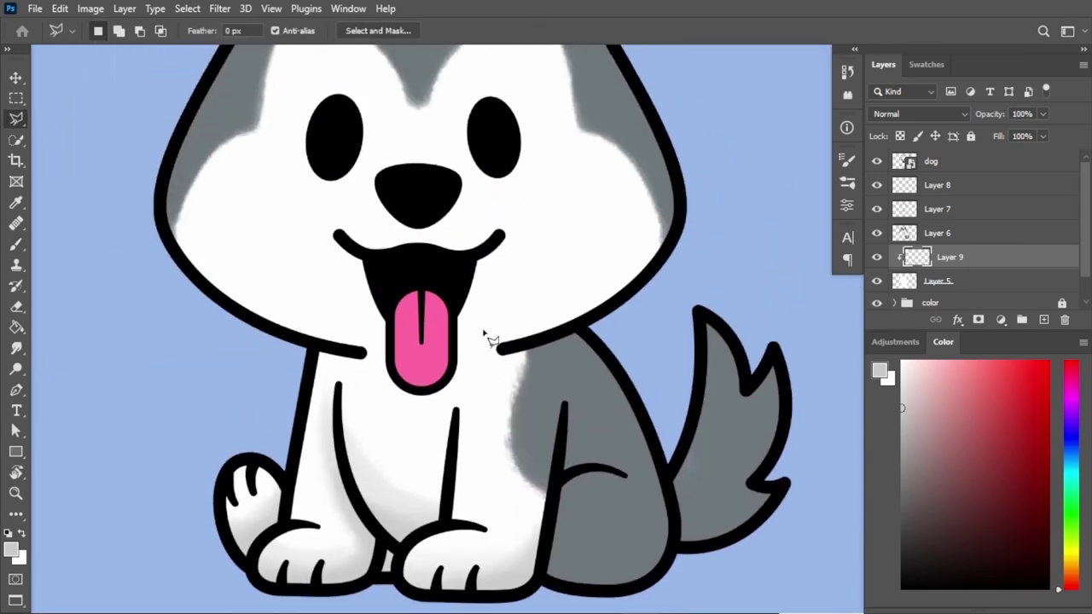
key(b)
right_click(554, 239)
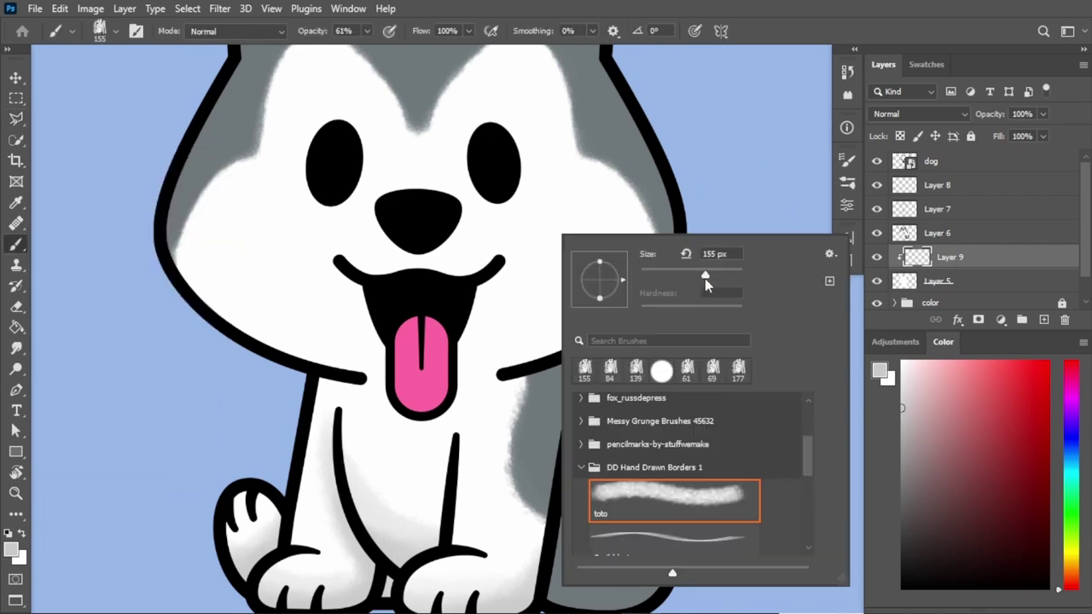
key(Return)
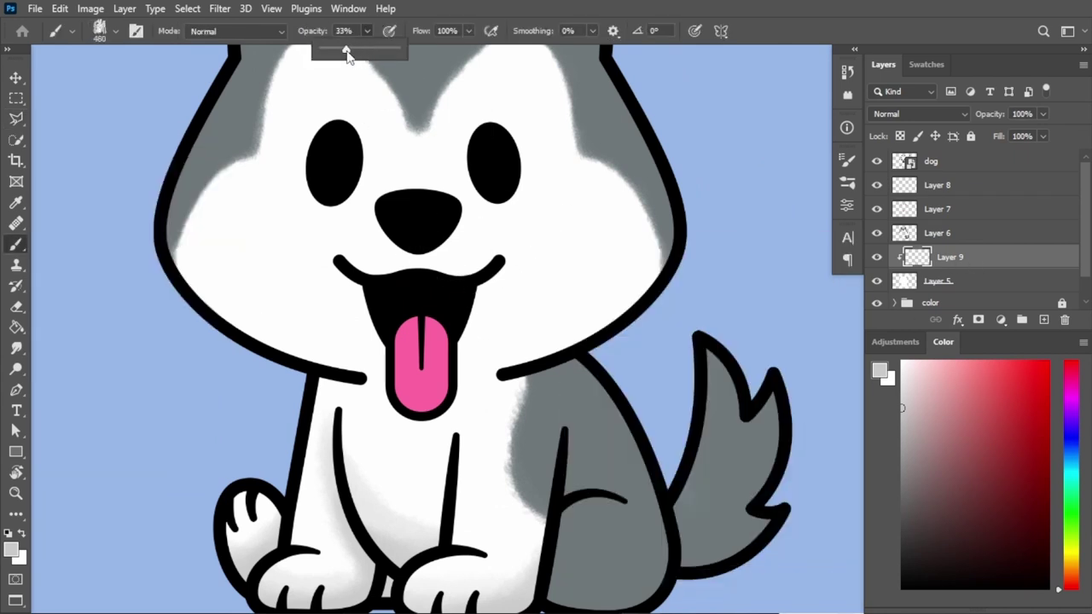
click(350, 52)
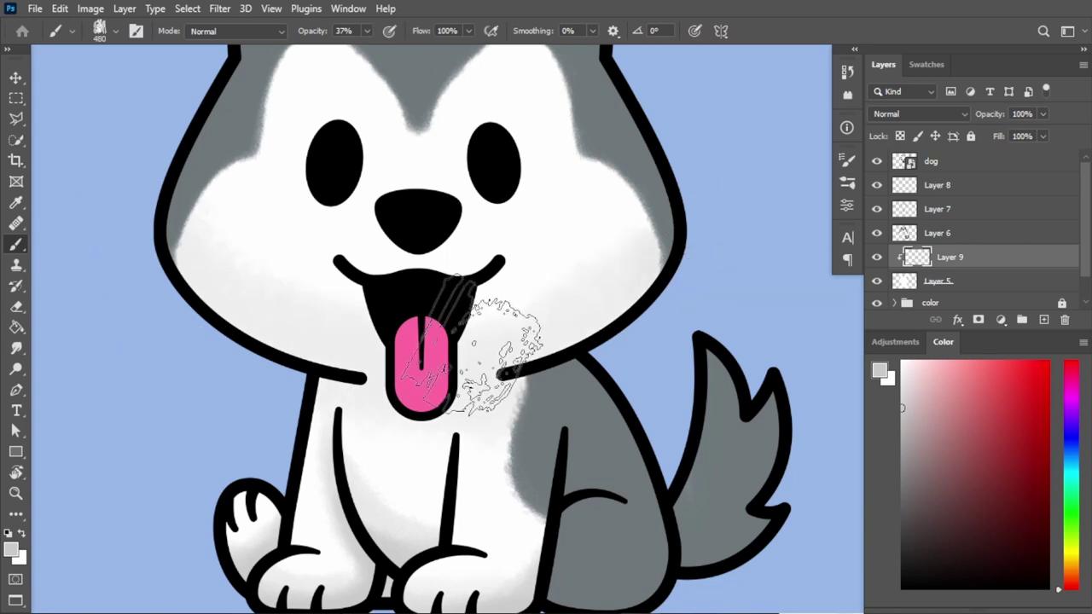
right_click(465, 228)
drag(629, 268, 618, 268)
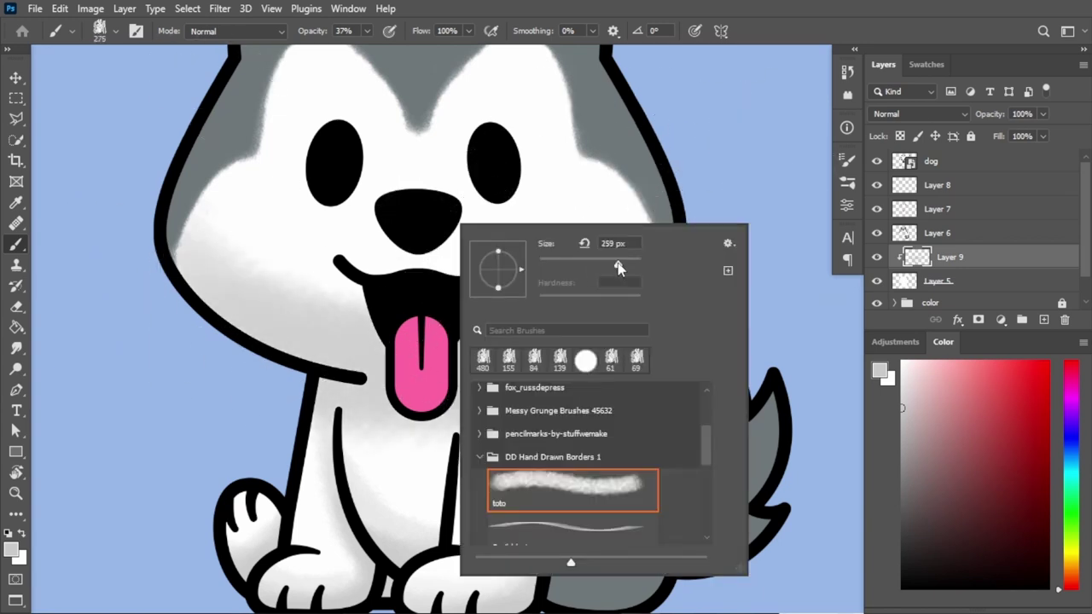
key(Return)
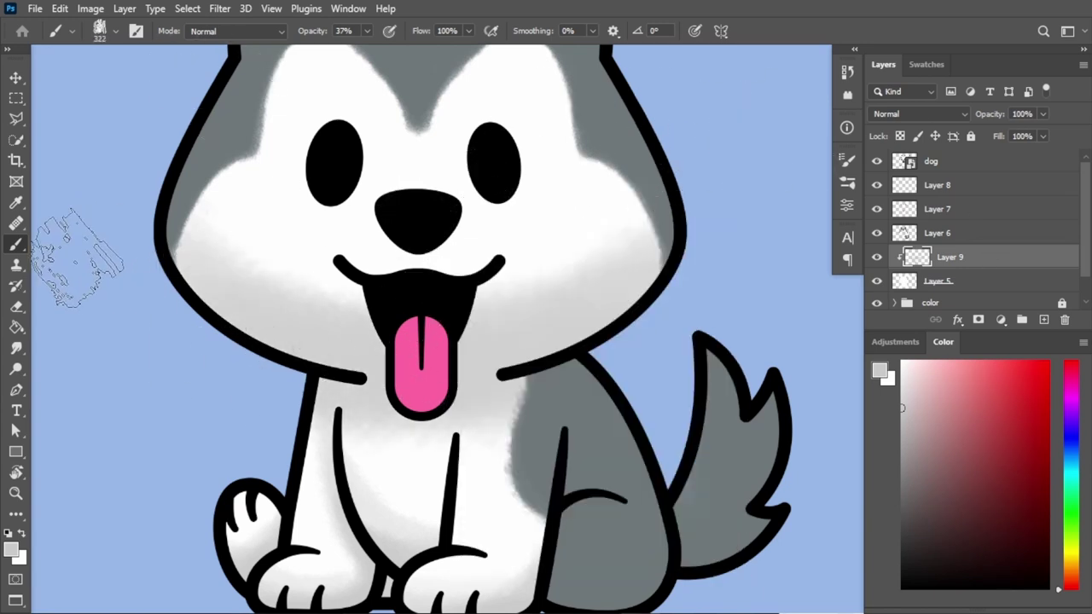
right_click(281, 265)
key(Return)
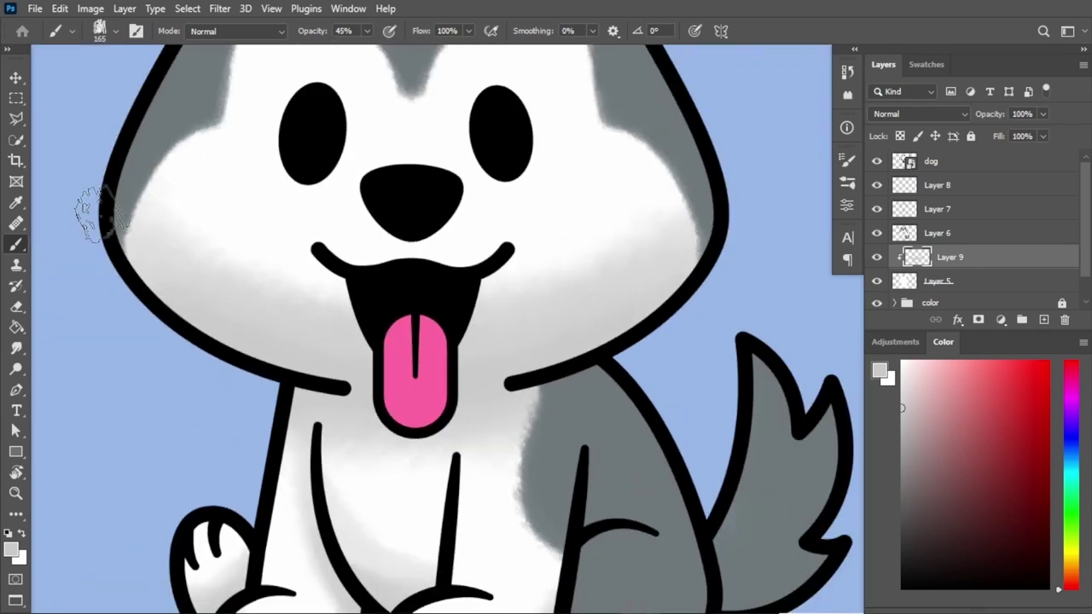
Fade excess shading near the mouth with a 228 px eraser at 6% opacity
key(e)
right_click(337, 164)
key(Return)
click(300, 30)
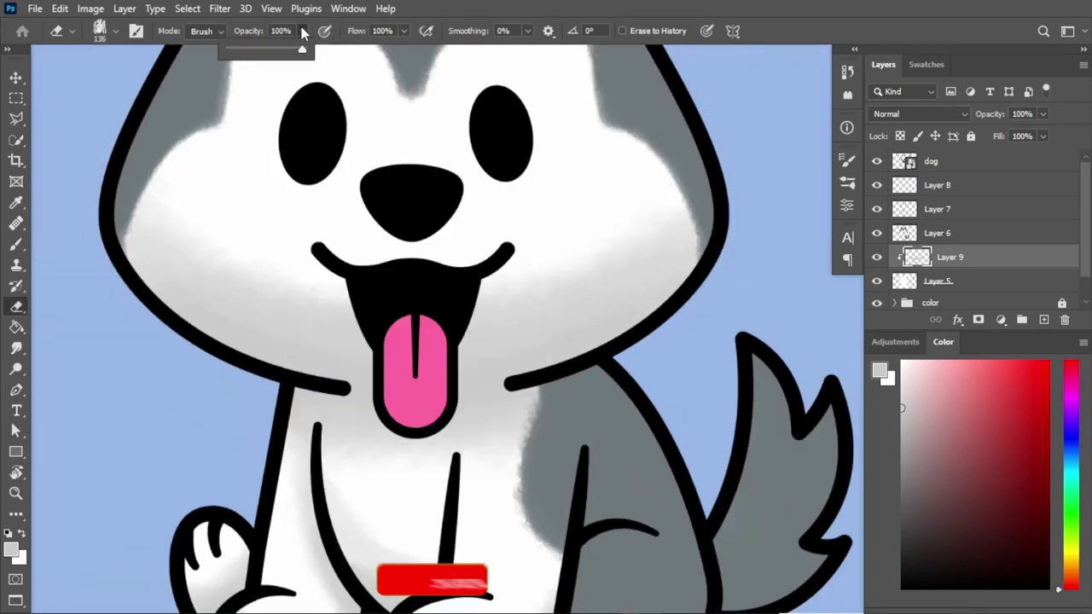
drag(301, 49, 226, 49)
right_click(307, 198)
key(Return)
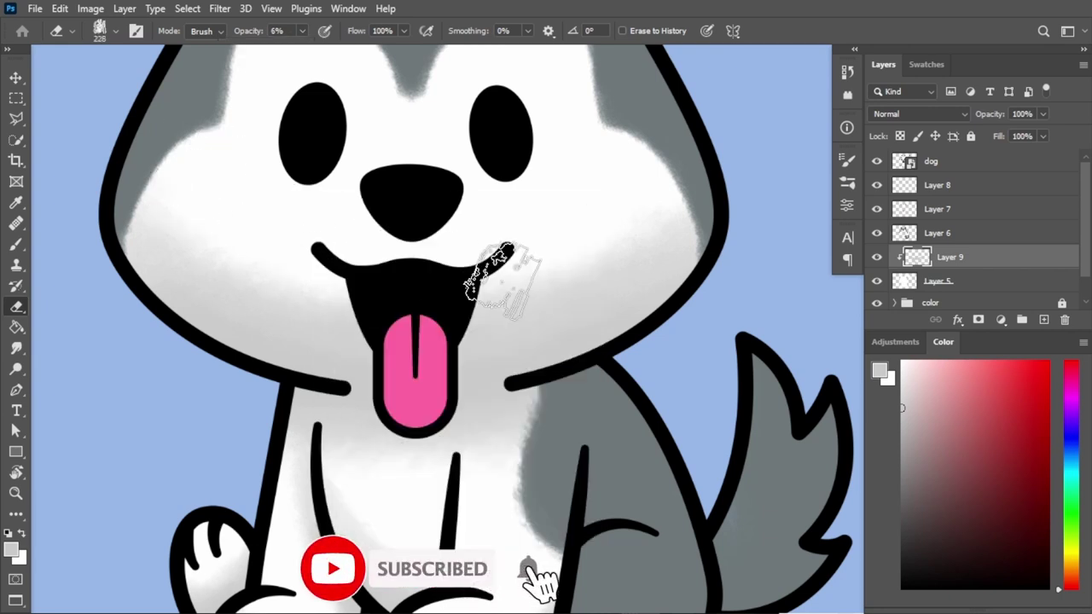
Set the brush back to 76% opacity at a smaller 89 px size
key(b)
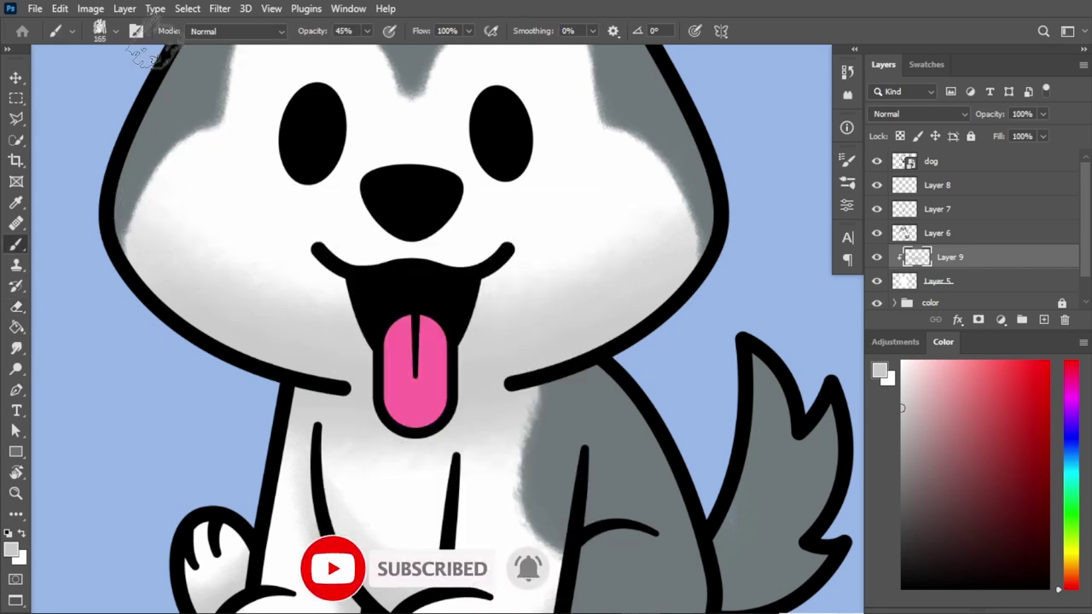
drag(367, 49, 396, 48)
right_click(516, 365)
key(Return)
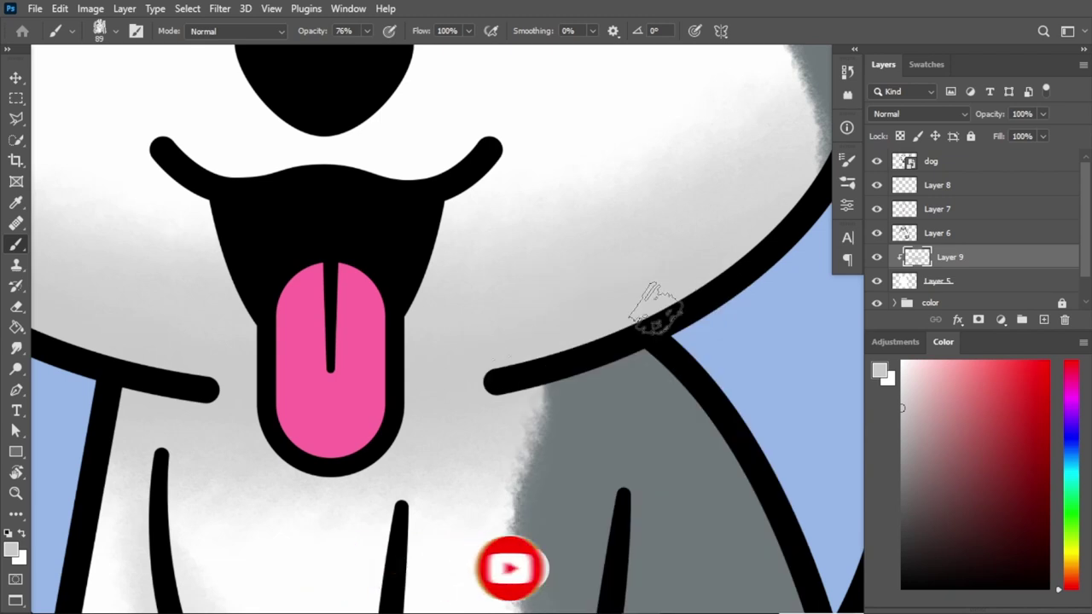
scroll(468, 312, down, 3)
scroll(586, 332, down, 2)
Shade grey around the muzzle above the mouth with the brush reduced to 161 px
scroll(520, 378, down, 1)
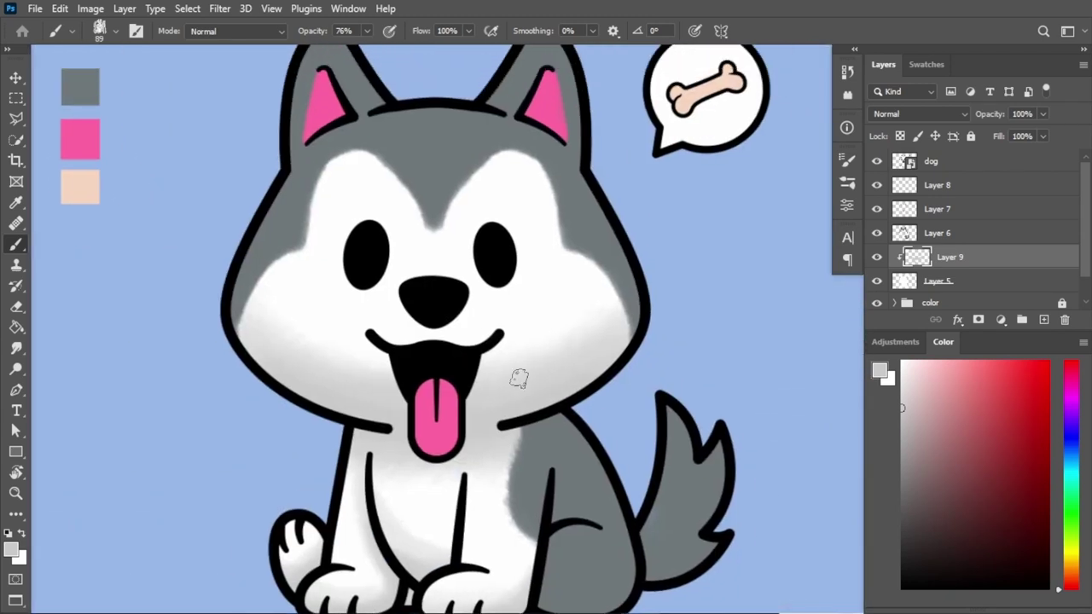
scroll(435, 348, up, 4)
scroll(435, 348, up, 1)
right_click(435, 348)
right_click(490, 307)
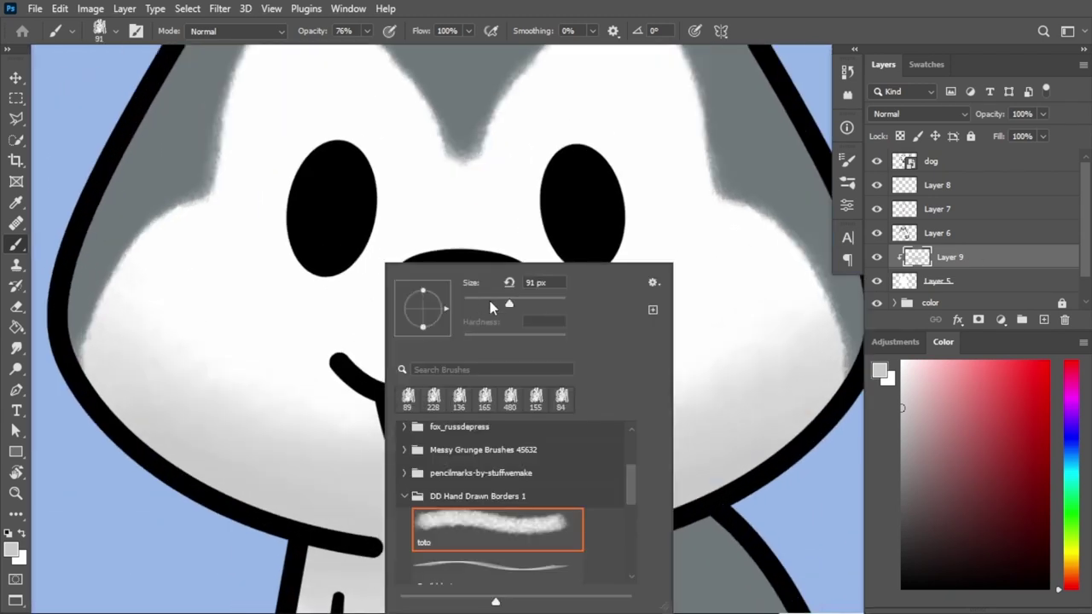
drag(536, 307, 530, 307)
scroll(451, 316, down, 2)
scroll(512, 366, up, 2)
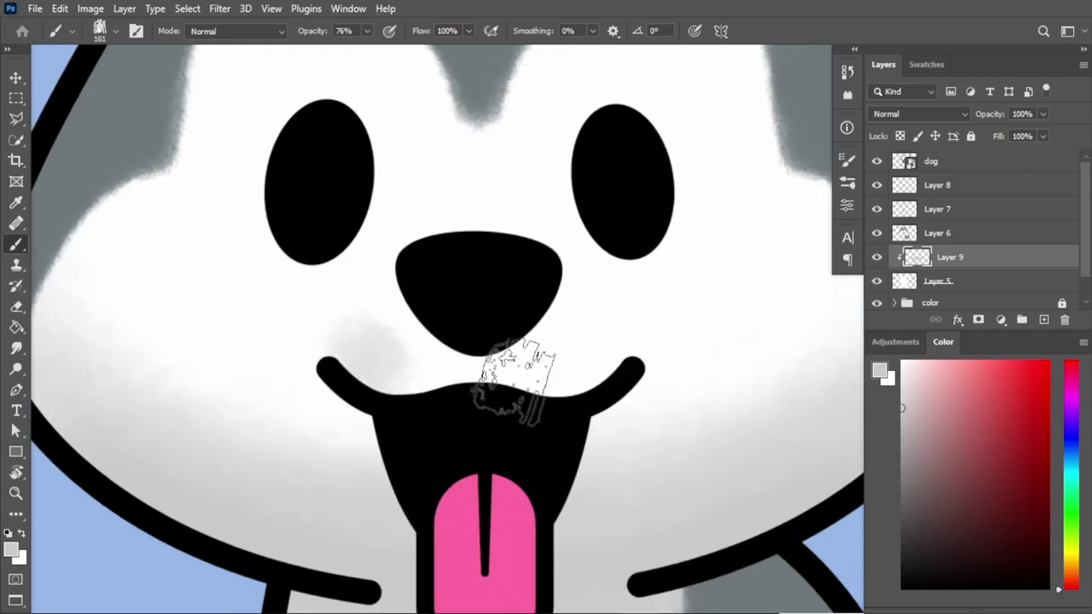
scroll(503, 376, up, 1)
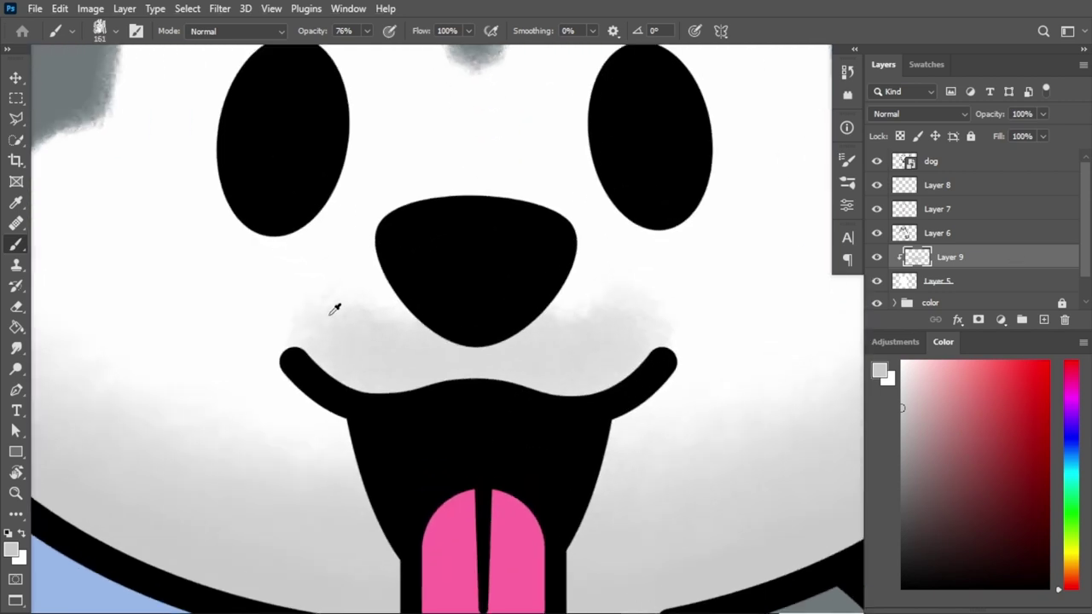
key(bracketleft)
key(bracketleft)
key(bracketleft)
Resize the brush to 94 px, then enlarge it to about 120 px
right_click(585, 307)
drag(585, 307, 581, 307)
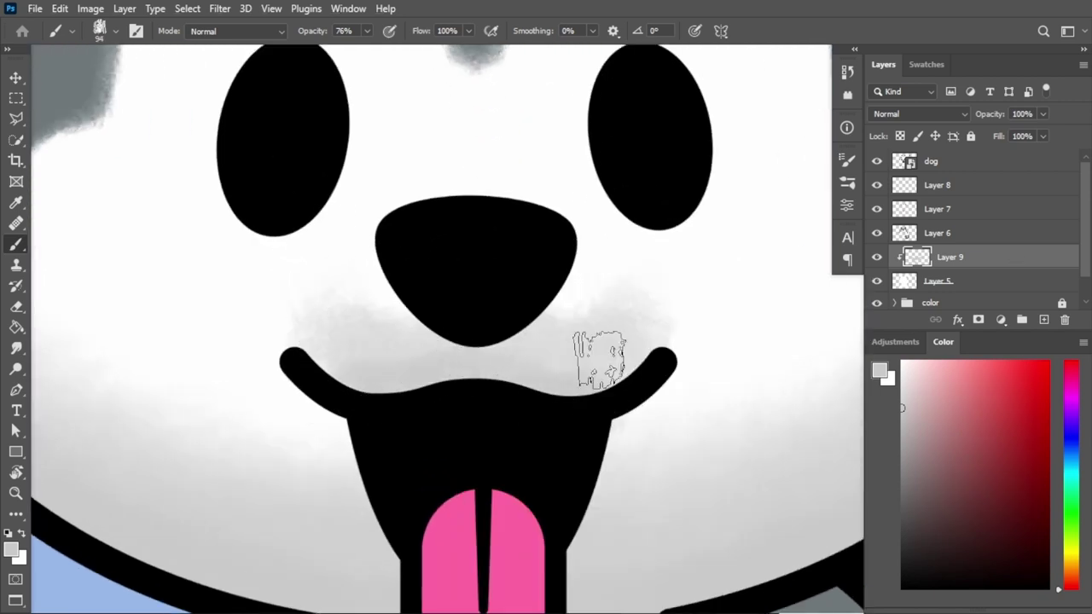
scroll(599, 358, down, 2)
scroll(592, 353, down, 2)
scroll(658, 342, up, 3)
right_click(651, 307)
drag(651, 305, 669, 306)
Shade the bubble's lower-right interior grey, adding more at 42% opacity
drag(585, 207, 333, 397)
drag(367, 31, 358, 48)
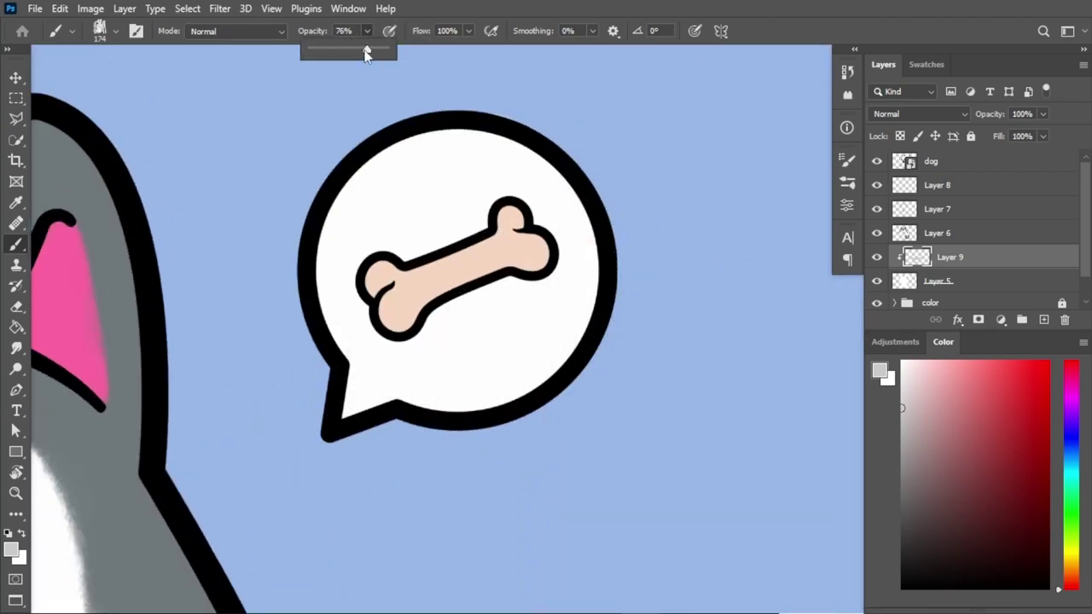
drag(378, 378, 473, 439)
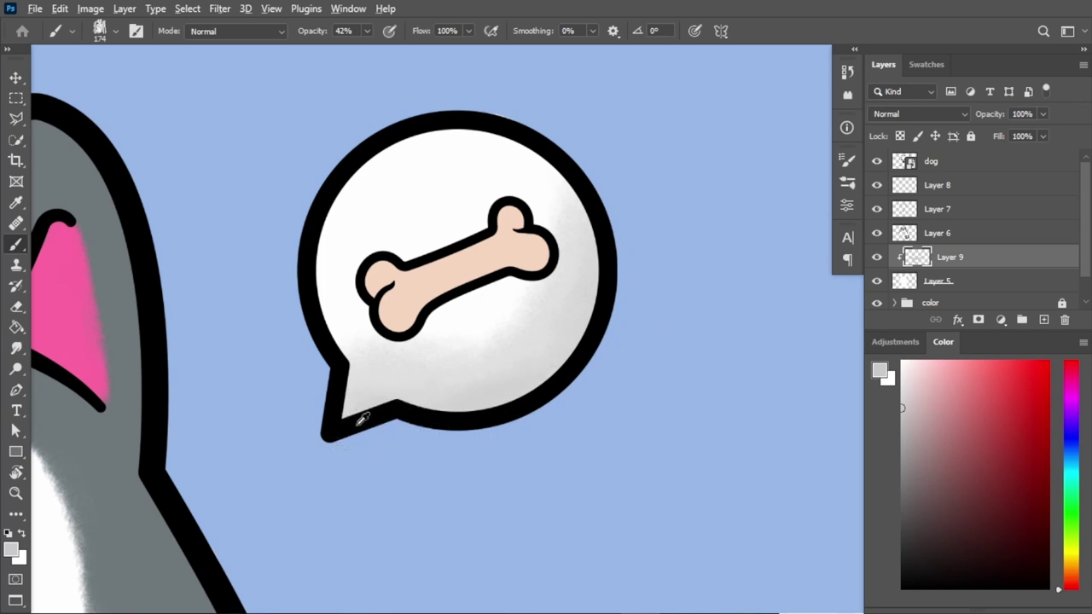
scroll(362, 418, down, 3)
scroll(549, 298, down, 2)
scroll(597, 341, down, 1)
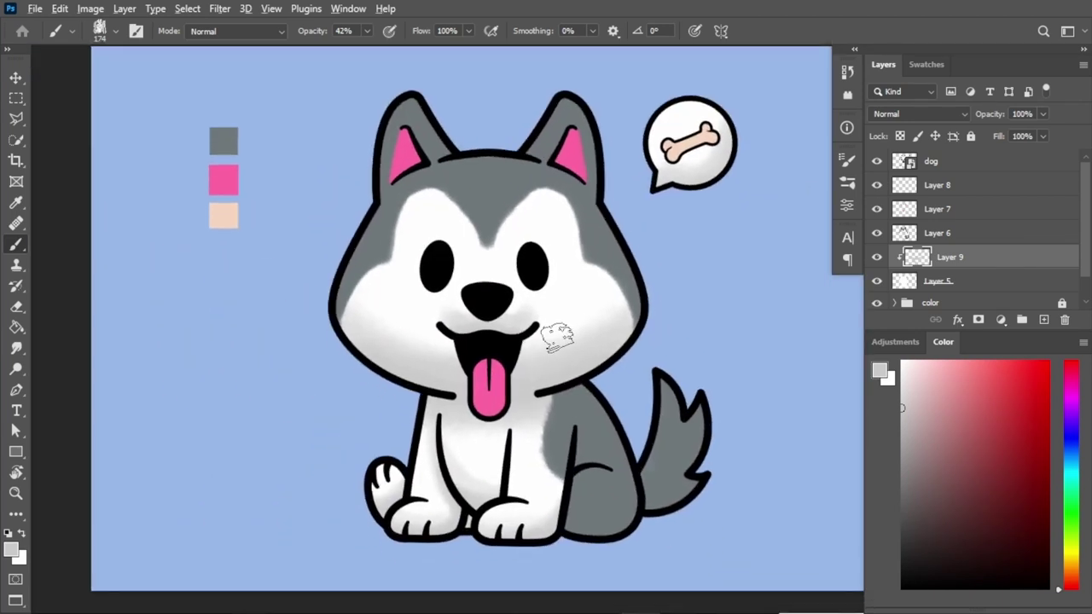
Reorganise the layers and add a new Layer 10 above Layer 6
key(ctrl+g)
key(alt+bracketright)
scroll(641, 288, up, 1)
scroll(589, 324, up, 1)
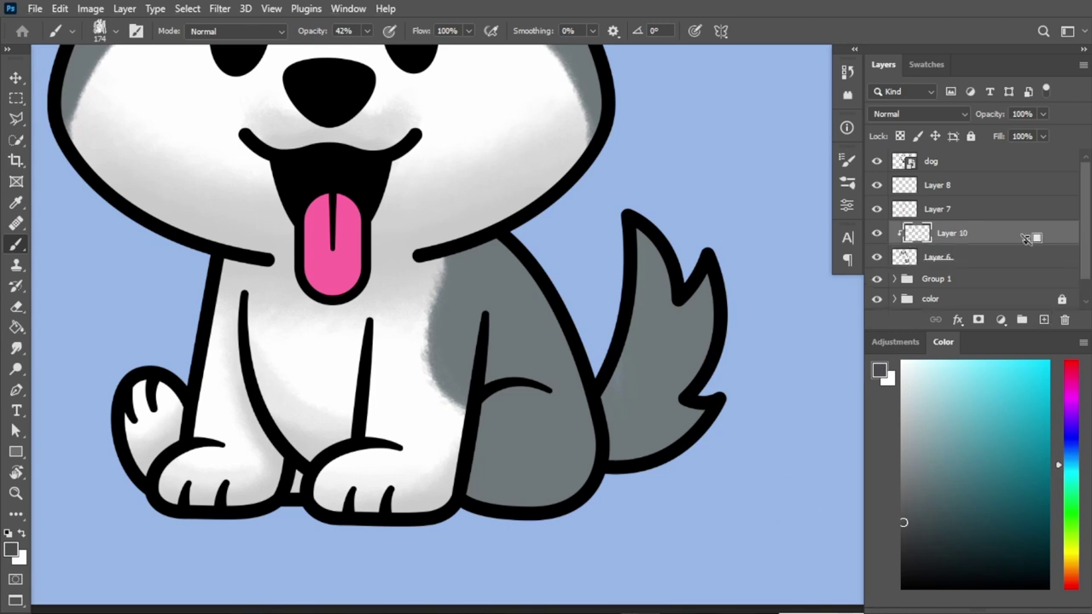
scroll(541, 244, up, 2)
key(ctrl+e)
key(ctrl+shift+alt+n)
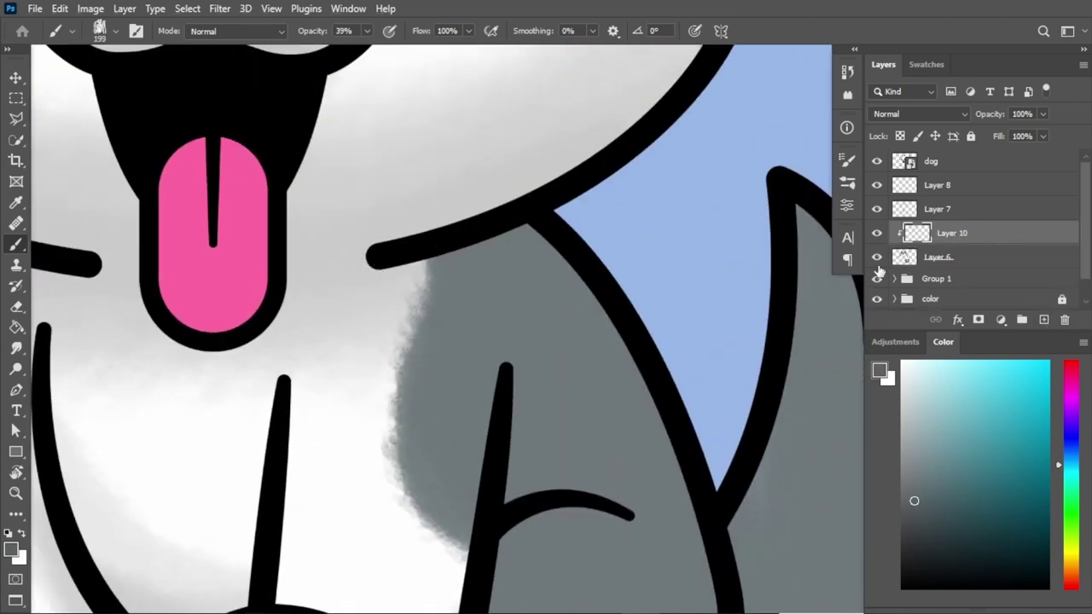
scroll(582, 324, down, 3)
Lasso the grey back leg and set the brush to 165 px
click(15, 119)
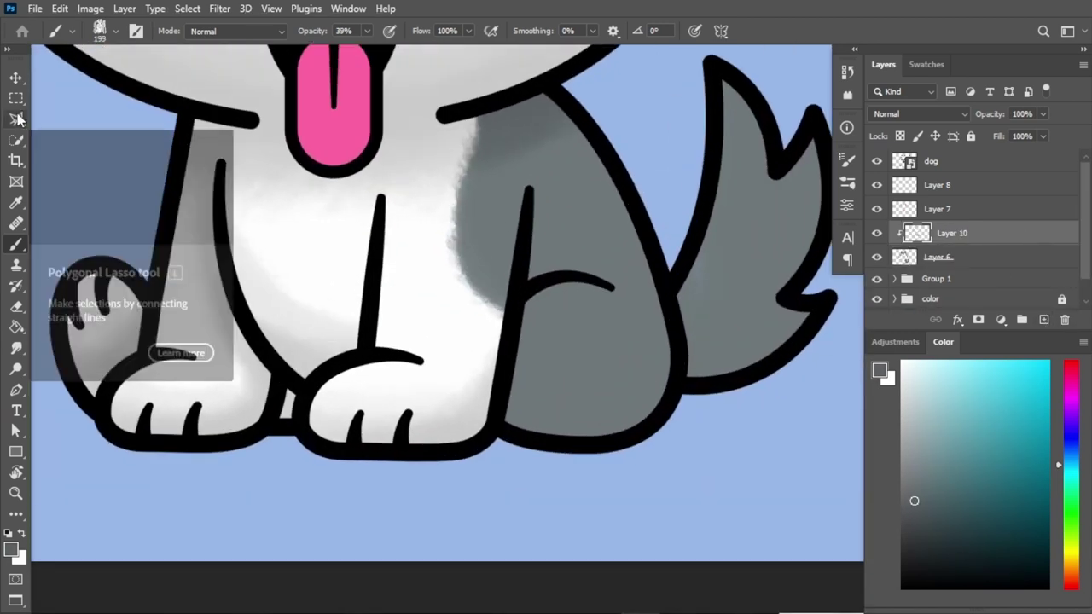
drag(538, 203, 530, 191)
key(b)
scroll(574, 307, up, 2)
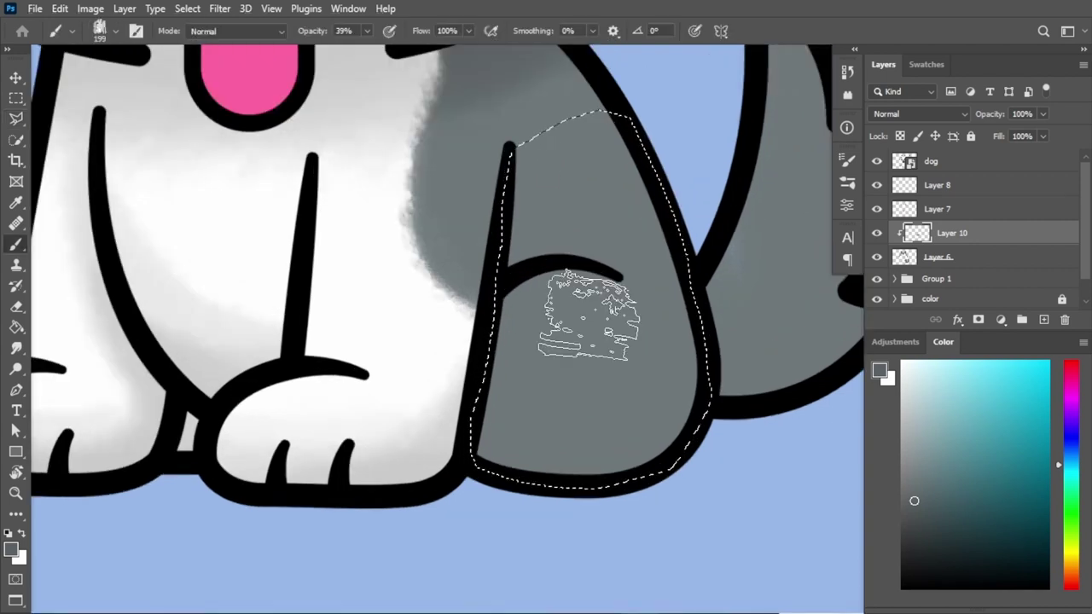
right_click(523, 231)
key(Escape)
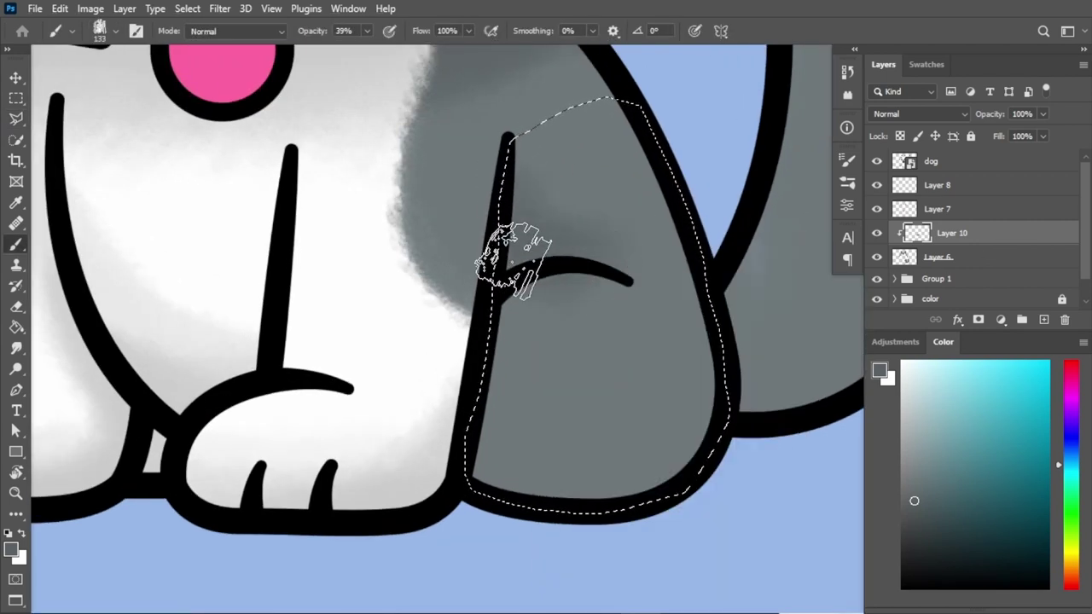
right_click(577, 265)
drag(692, 309, 707, 308)
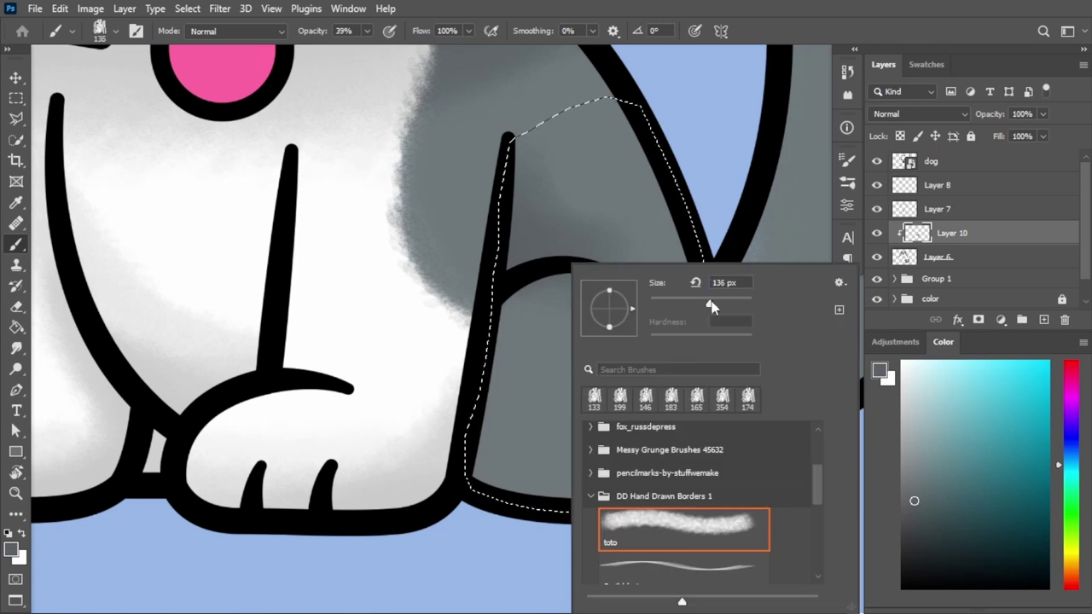
key(Escape)
Darken the back leg's bottom and edges with soft grey, then drop the selection
drag(512, 471, 738, 360)
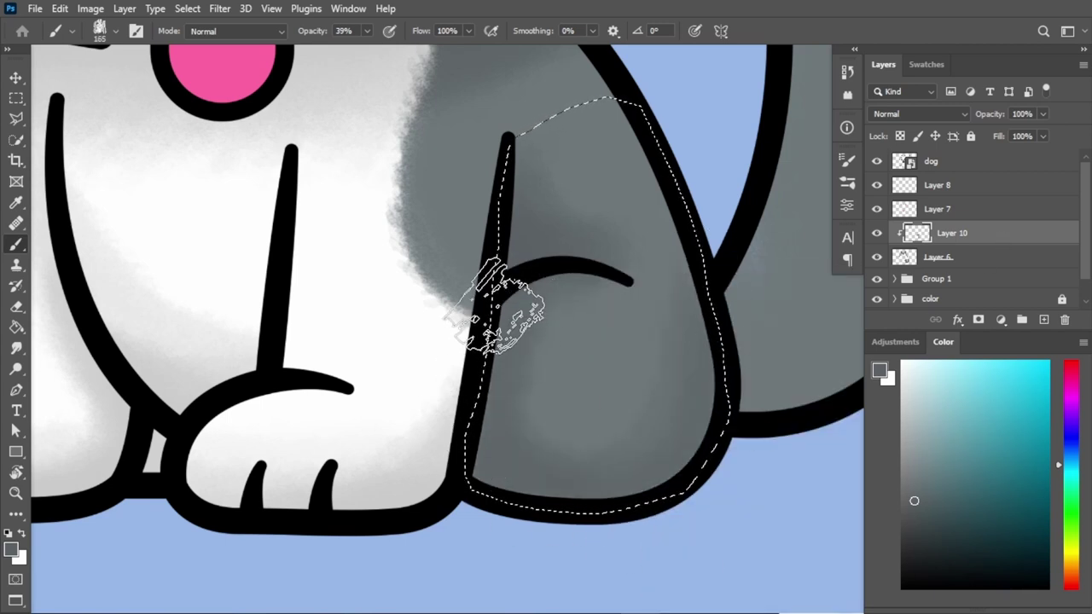
mouse_move(499, 307)
mouse_down()
mouse_move(731, 402)
mouse_move(451, 446)
mouse_move(533, 277)
mouse_up()
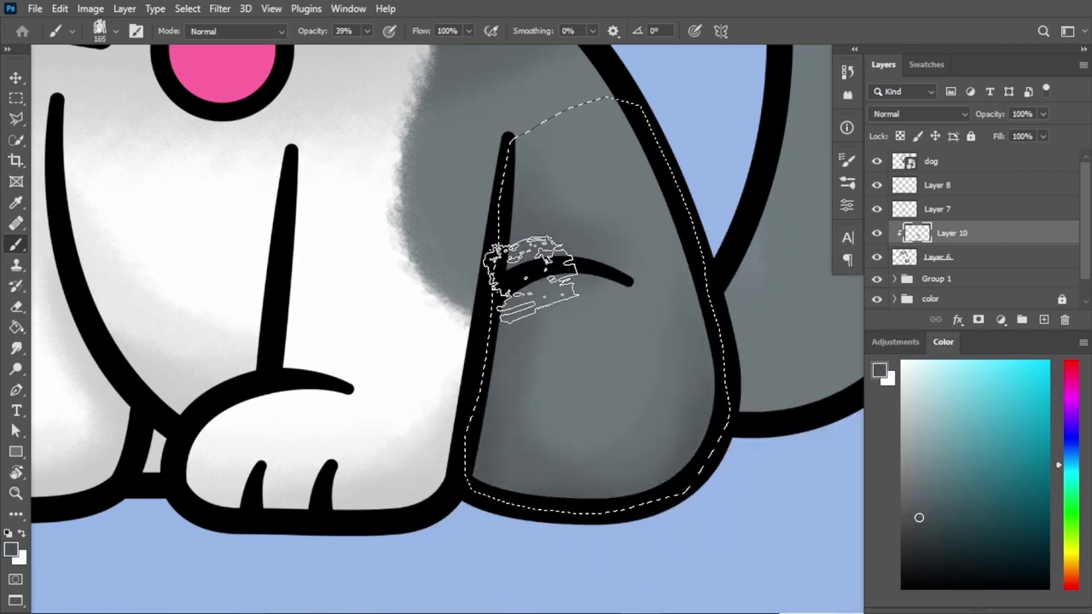
key(ctrl+minus)
key(l)
right_click(502, 210)
click(561, 214)
key(ctrl+plus)
key(ctrl+plus)
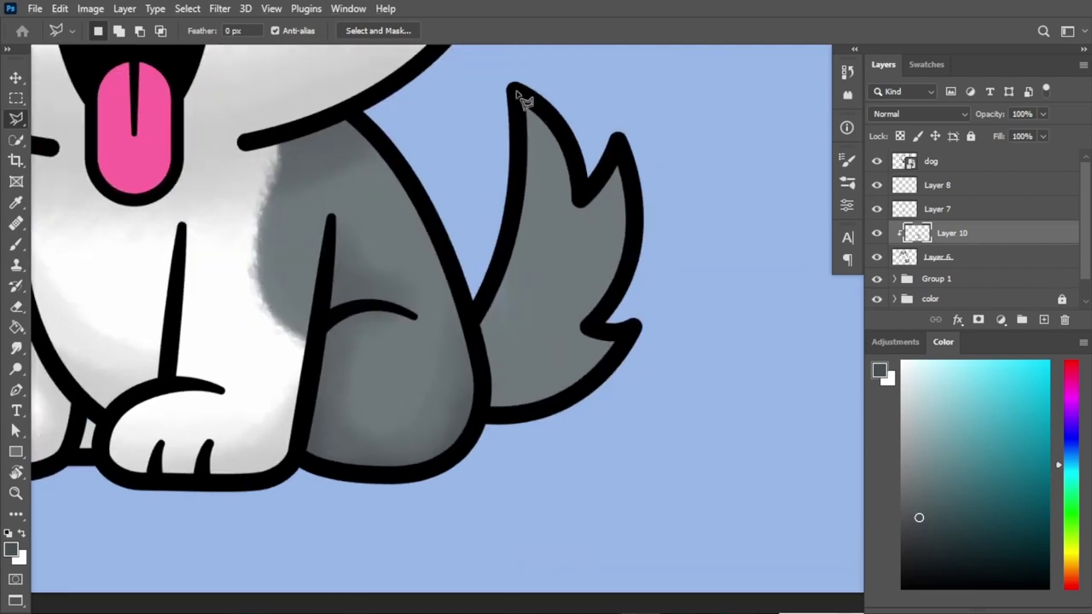
Finish the tail selection, zoom in, and return to shading Layer 10 with the Brush
key(ctrl+shift+d)
key(b)
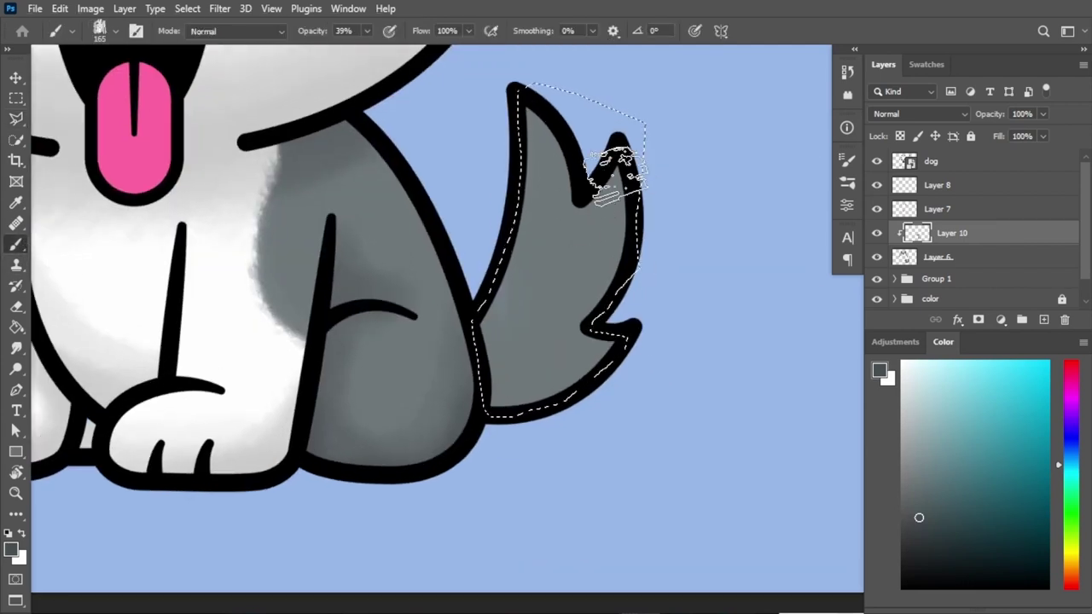
right_click(631, 188)
key(Escape)
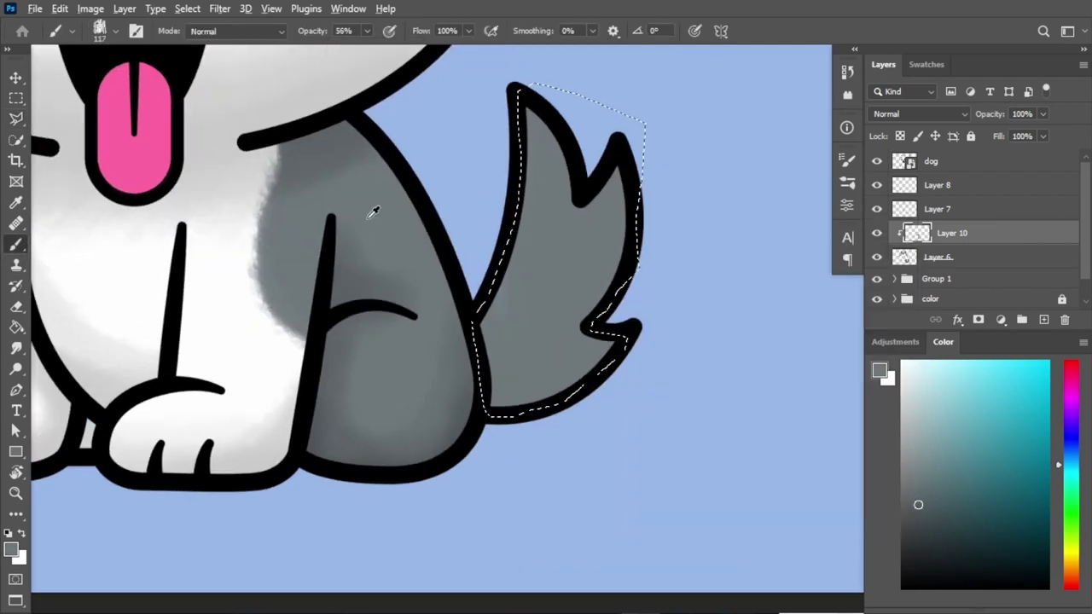
key(ctrl+plus)
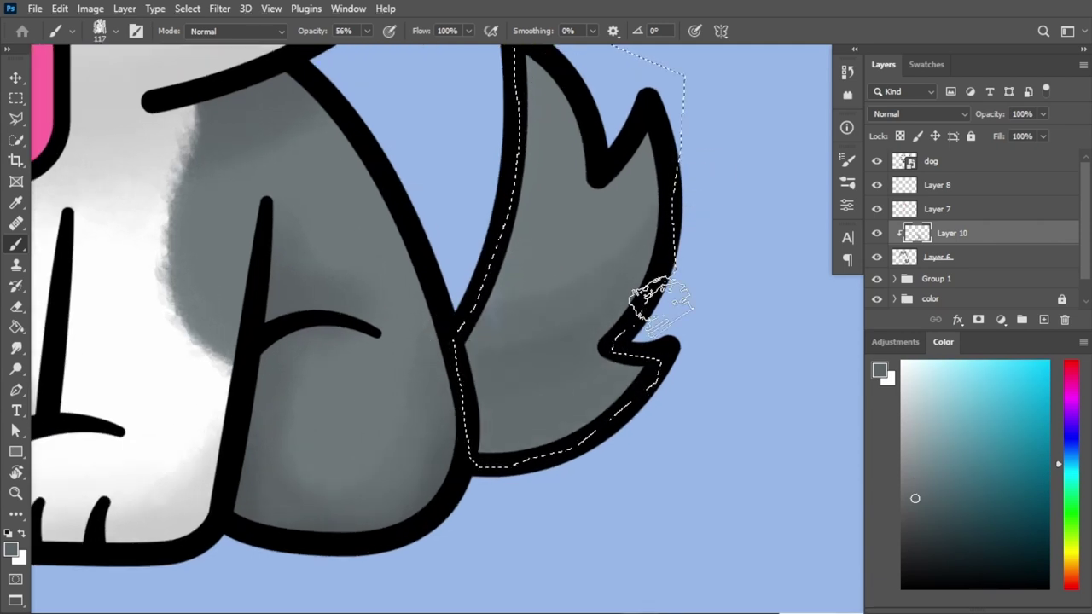
click(990, 257)
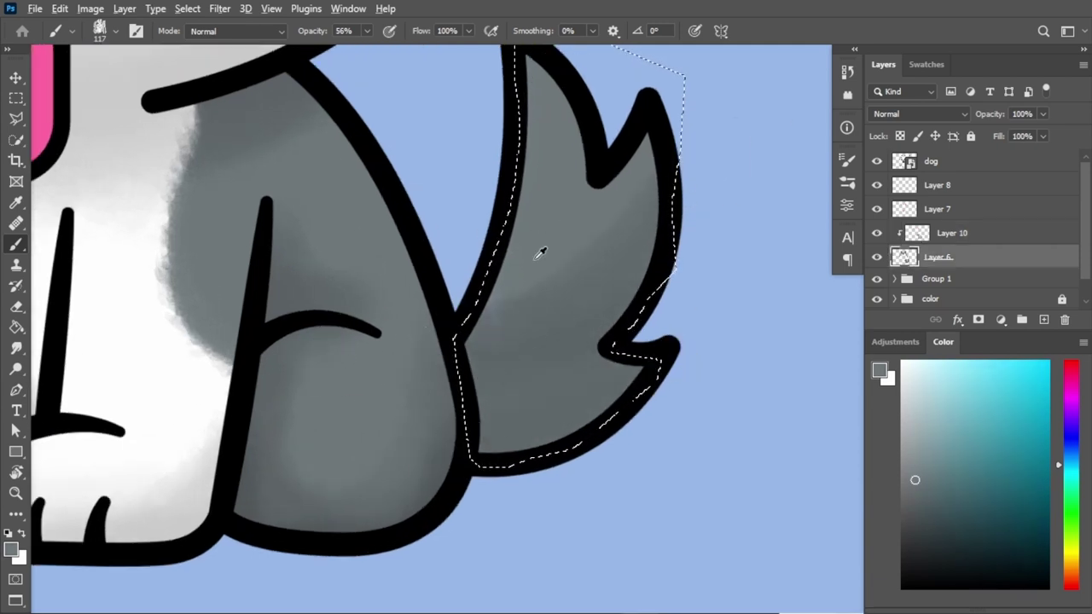
key(alt+bracketright)
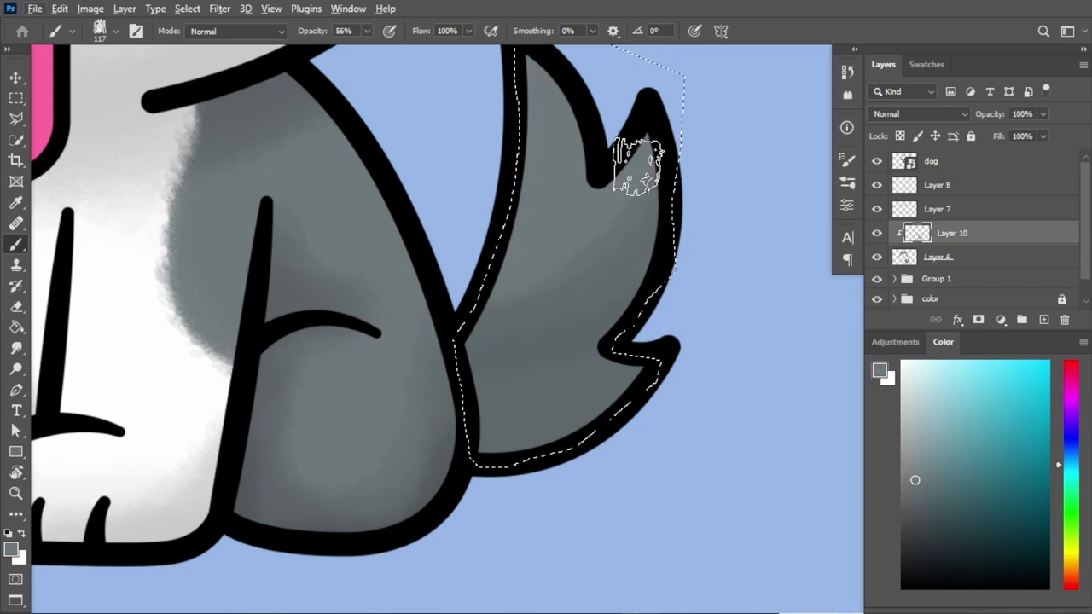
At 33% opacity, paint darker grey over the lower part of the tail
mouse_move(366, 34)
mouse_down()
mouse_move(345, 56)
mouse_move(409, 53)
mouse_up()
scroll(554, 222, up, 2)
scroll(518, 158, down, 2)
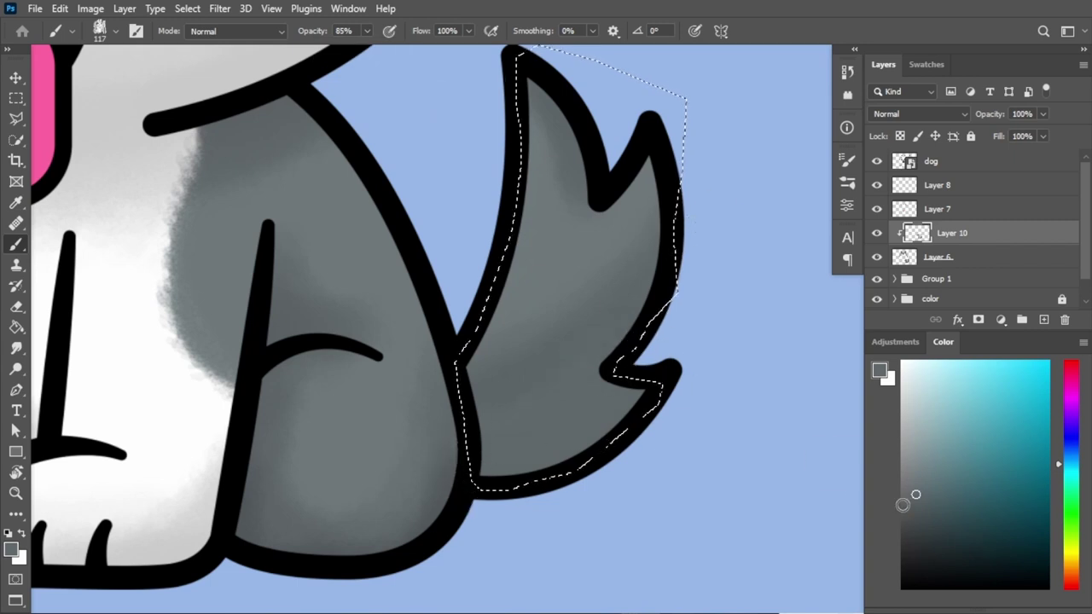
drag(903, 504, 918, 515)
drag(601, 319, 546, 443)
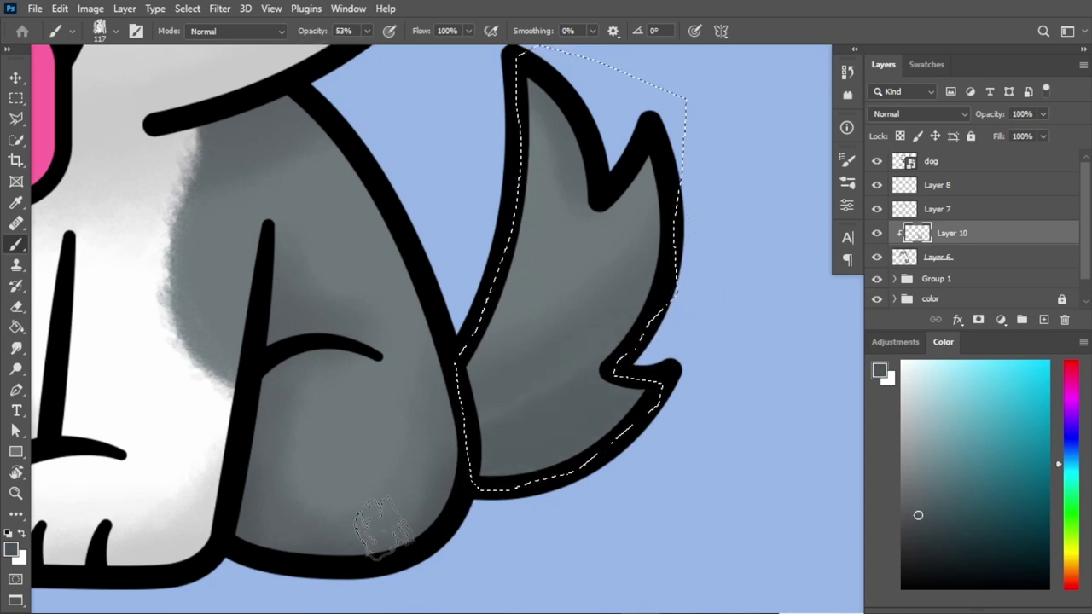
scroll(669, 376, up, 2)
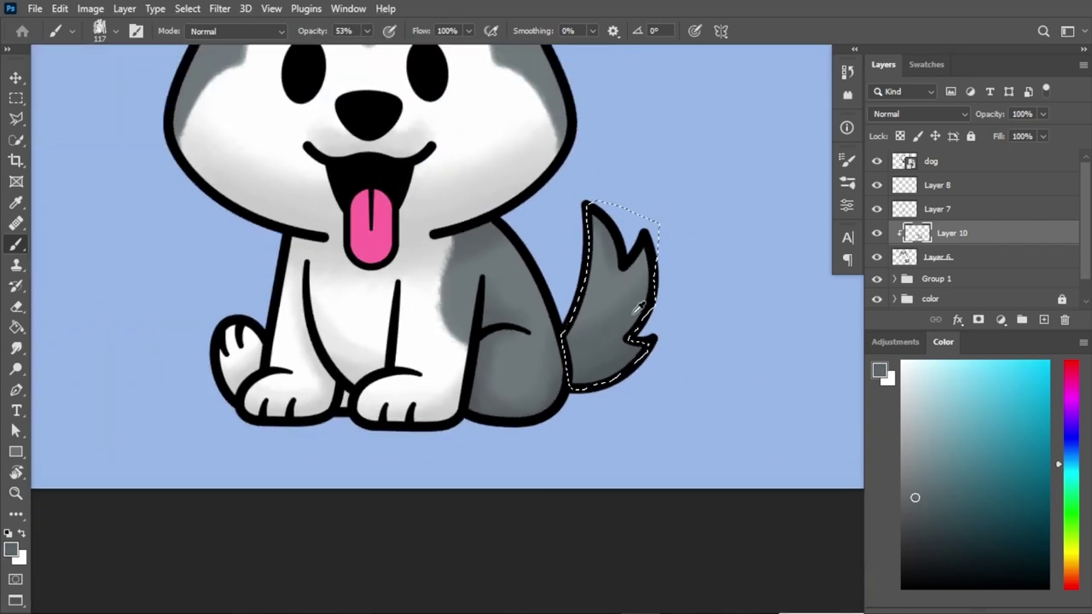
scroll(556, 342, down, 3)
Drop the tail selection and raise the brush opacity to 76%
scroll(557, 341, down, 2)
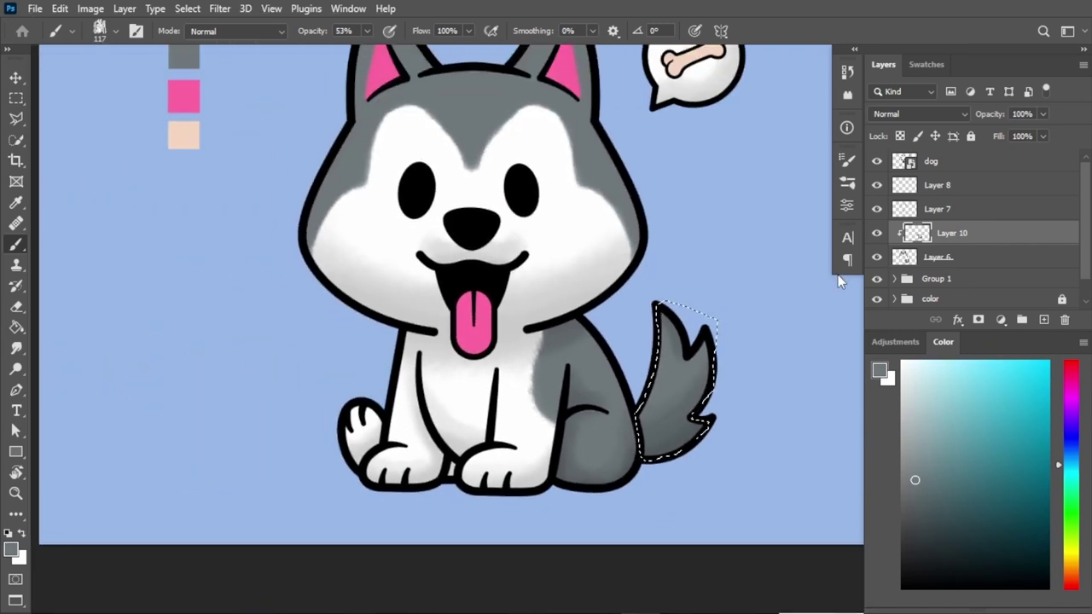
key(ctrl+d)
key(l)
scroll(500, 304, down, 1)
scroll(456, 299, up, 3)
scroll(739, 261, up, 2)
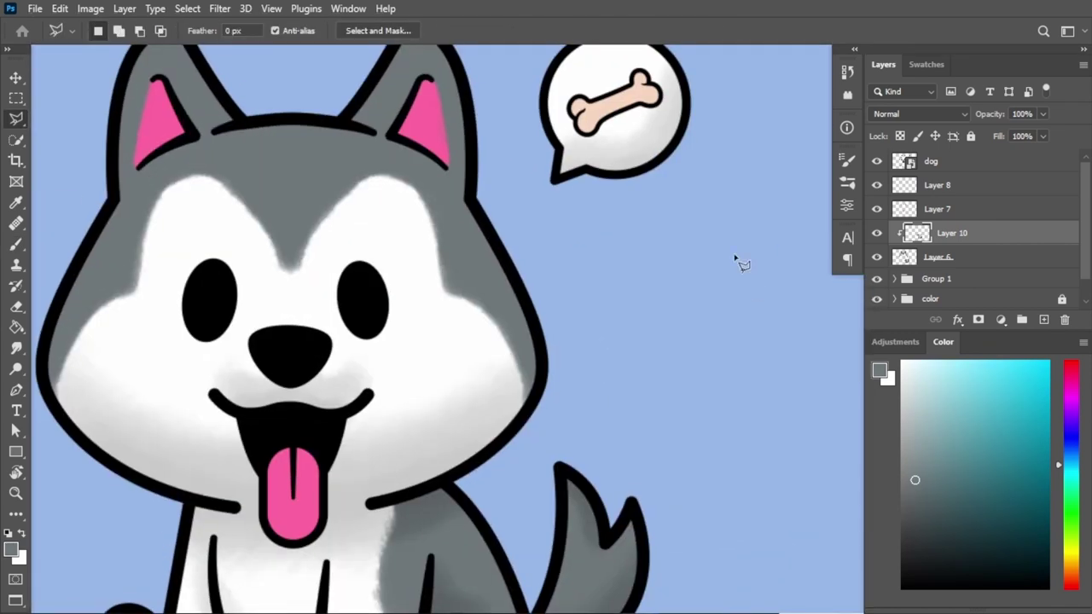
key(b)
right_click(540, 251)
key(Escape)
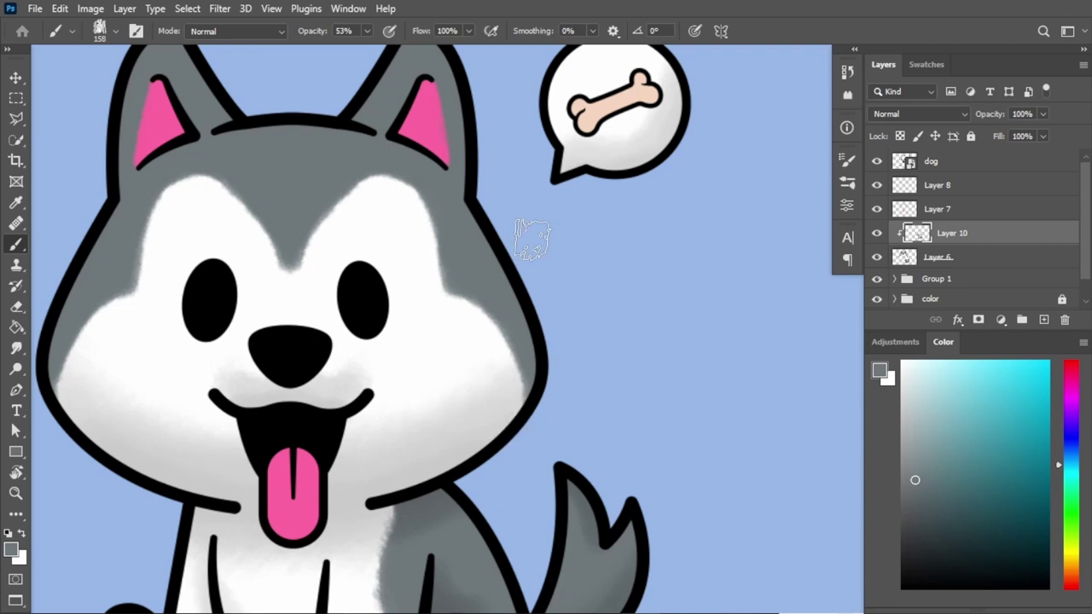
right_click(531, 239)
key(Escape)
key(7)
key(6)
Resize the shading brush, first to 259 px and then down to 130 px
drag(456, 452, 622, 355)
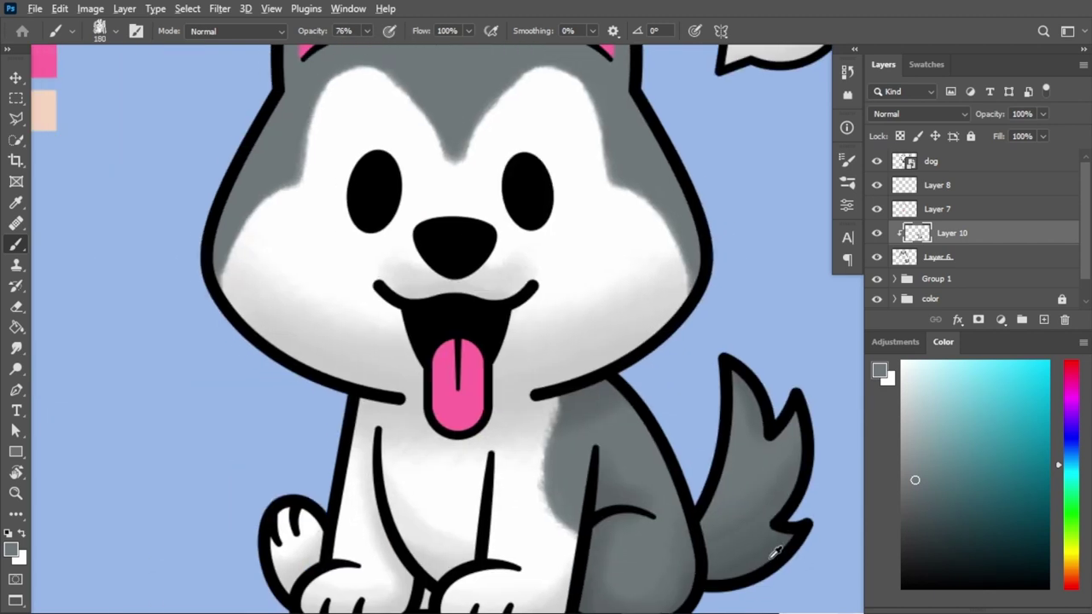
scroll(537, 241, up, 2)
scroll(366, 304, up, 1)
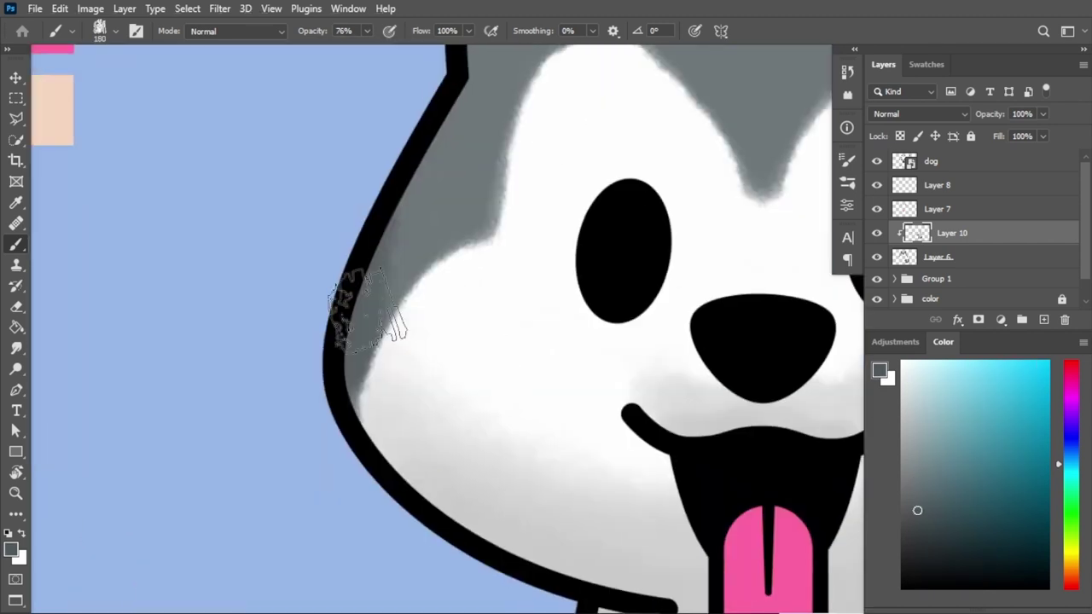
scroll(304, 390, down, 2)
scroll(613, 228, down, 1)
scroll(612, 229, up, 2)
right_click(556, 219)
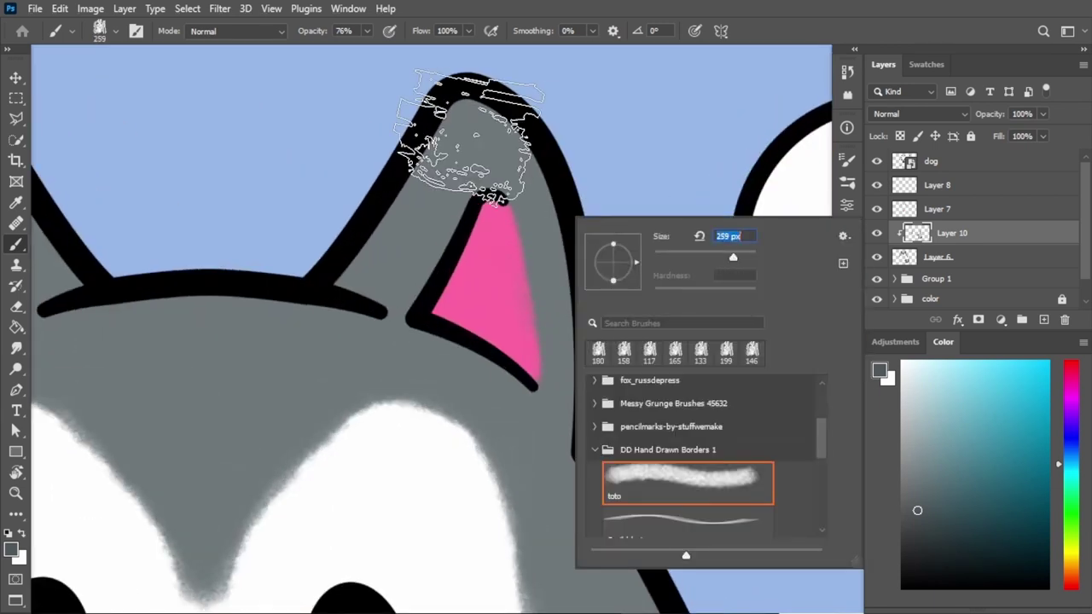
drag(366, 30, 350, 53)
scroll(588, 184, down, 1)
scroll(609, 268, down, 2)
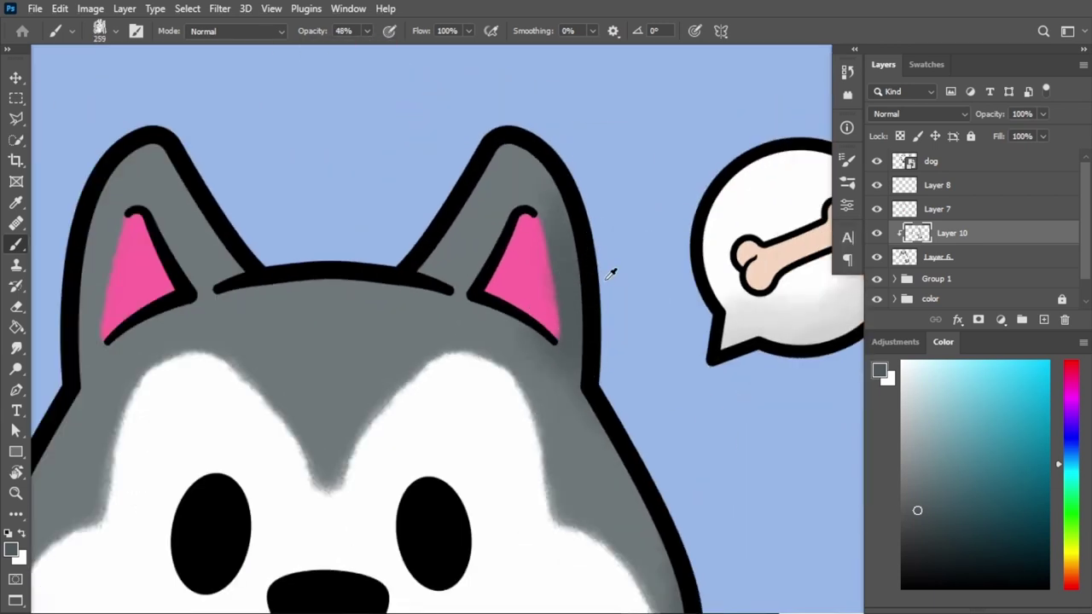
scroll(321, 161, up, 3)
scroll(295, 264, down, 1)
scroll(298, 273, down, 2)
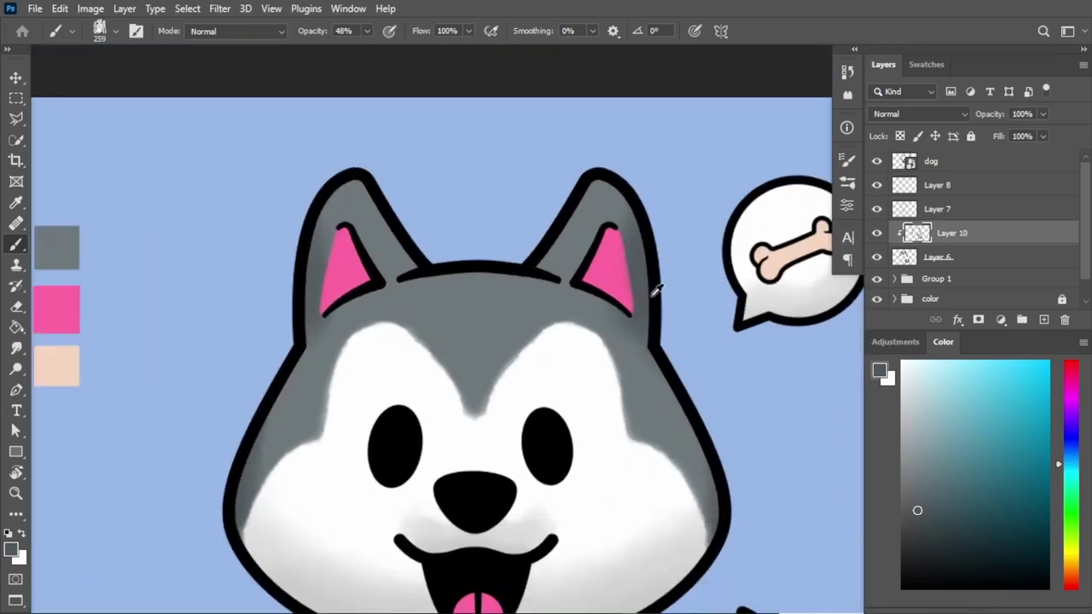
scroll(529, 205, up, 2)
right_click(555, 171)
drag(683, 181, 674, 183)
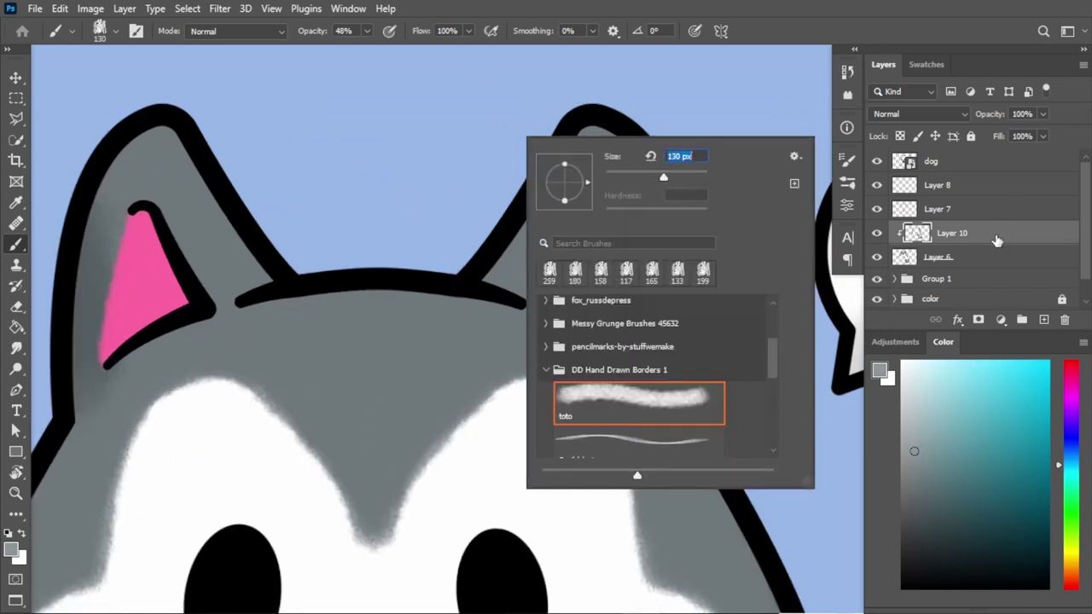
Add a clipped Layer 11 above Layer 10 and shrink the brush to 80 px
key(ctrl+shift+alt+n)
scroll(438, 337, up, 1)
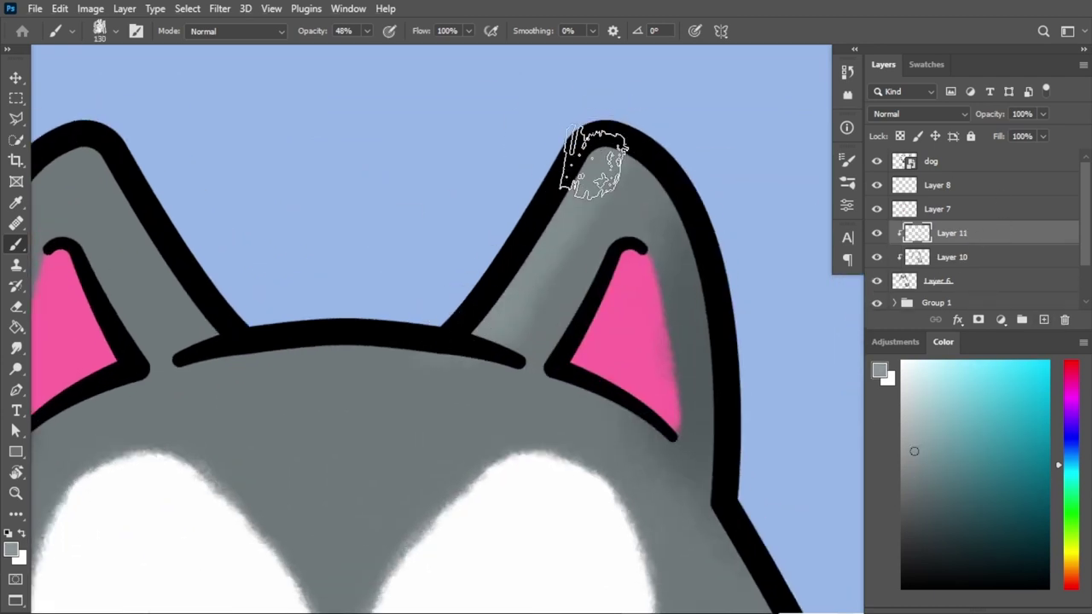
scroll(595, 162, down, 2)
scroll(555, 231, down, 2)
scroll(627, 249, down, 1)
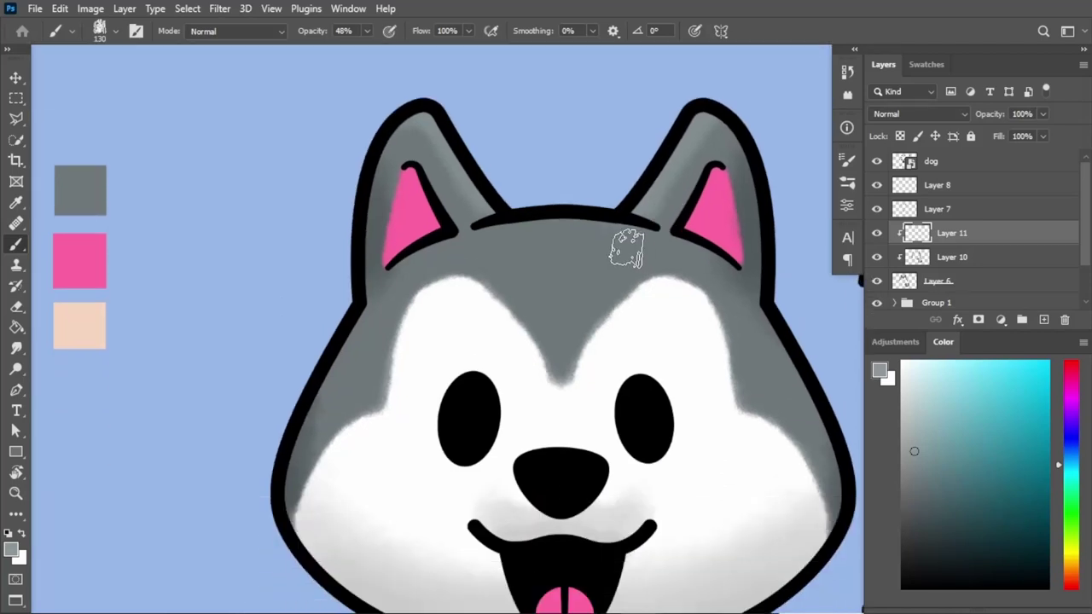
drag(819, 546, 585, 312)
scroll(536, 253, up, 3)
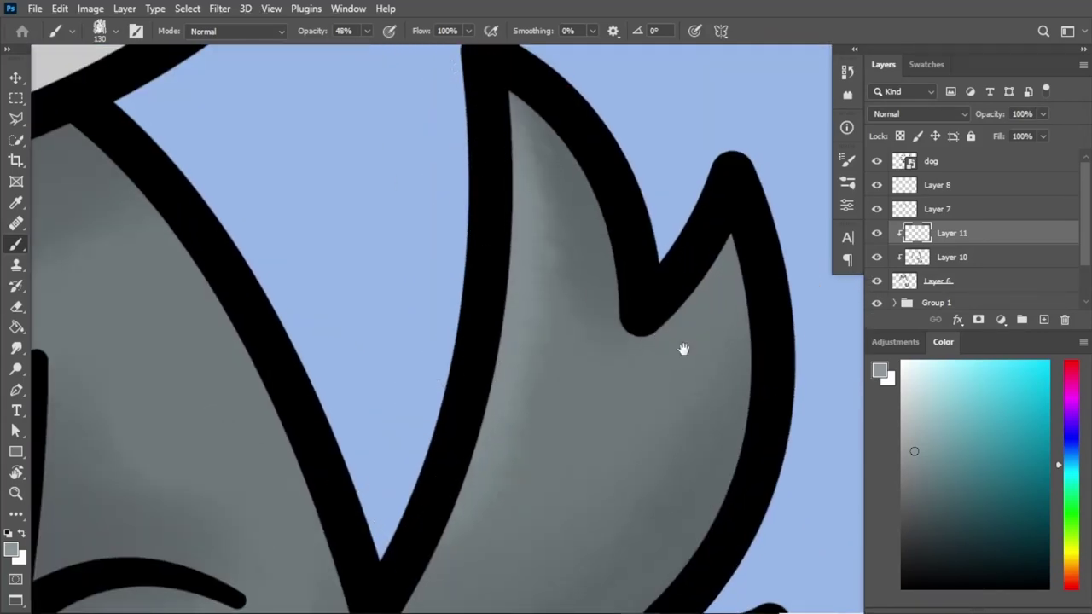
scroll(682, 349, down, 2)
right_click(646, 213)
Paint darker grey shading inside the ear's outline
scroll(573, 367, up, 2)
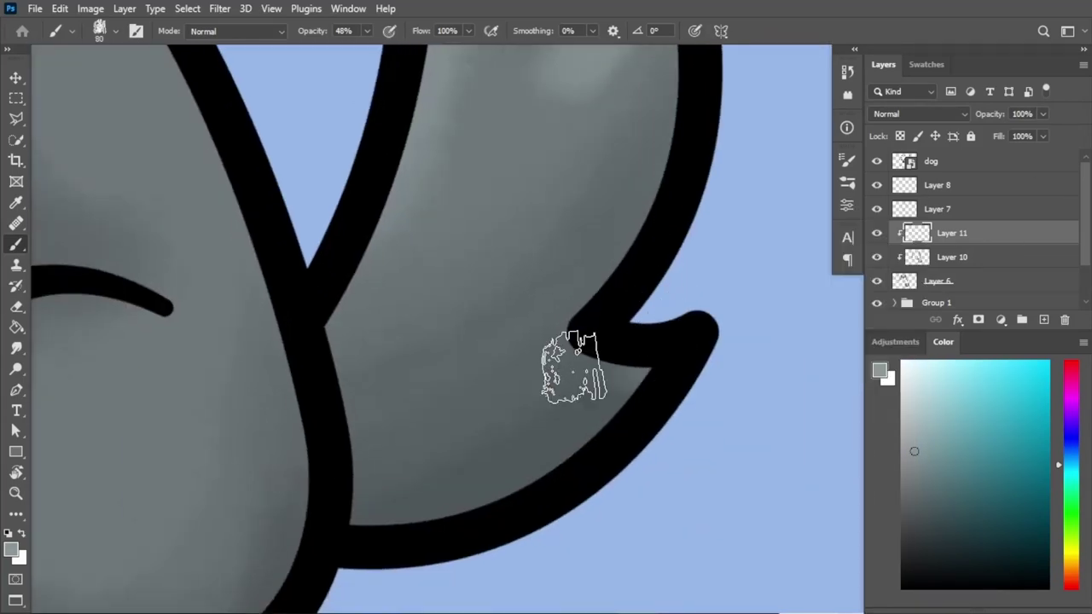
scroll(573, 367, down, 2)
scroll(670, 341, up, 1)
scroll(622, 361, up, 1)
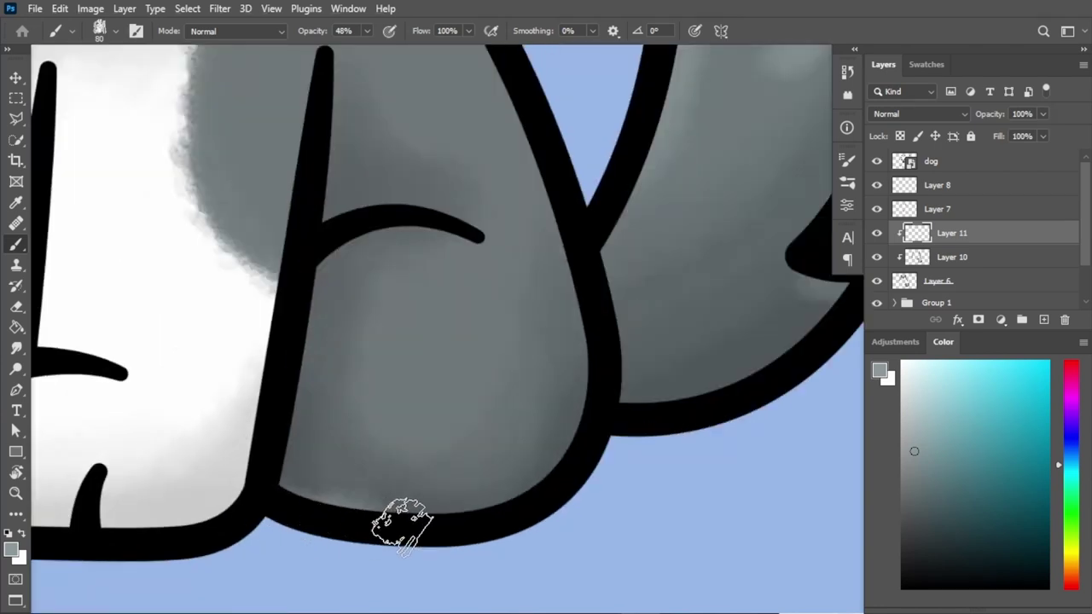
scroll(401, 524, down, 2)
scroll(578, 427, up, 2)
scroll(597, 194, down, 2)
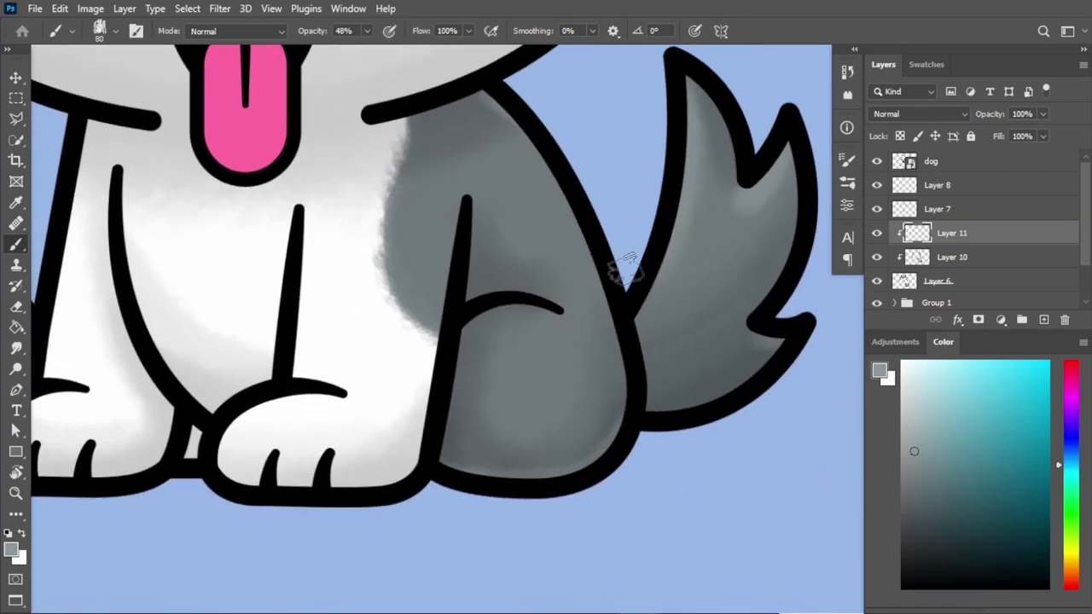
scroll(625, 269, down, 2)
scroll(571, 156, up, 2)
scroll(614, 319, down, 2)
scroll(205, 256, up, 2)
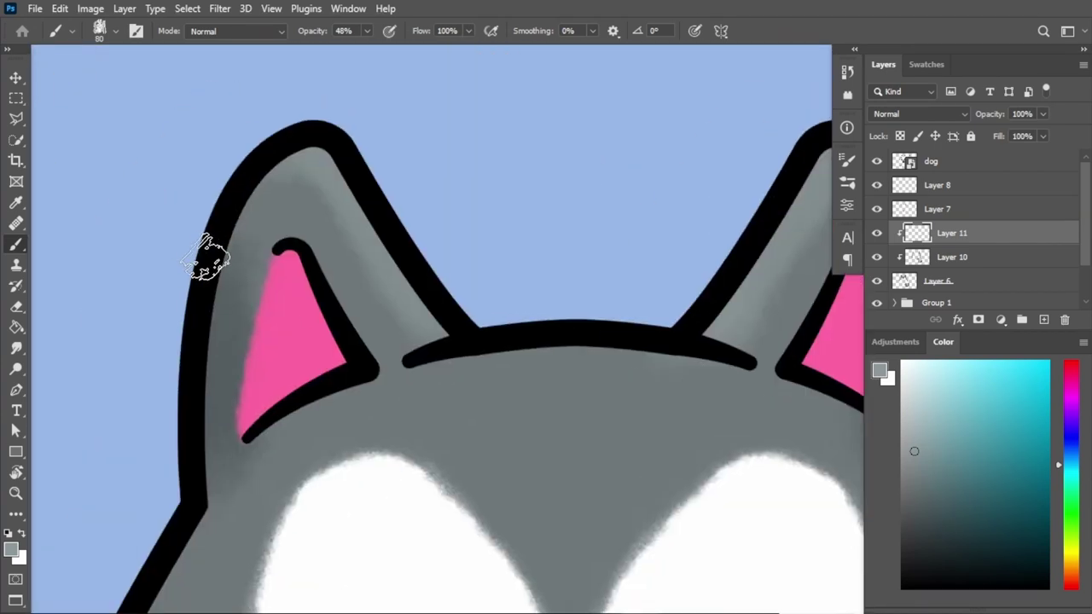
drag(224, 275, 215, 486)
Enlarge the shading brush, then merge the grey shading down into the fur layer
scroll(196, 415, down, 2)
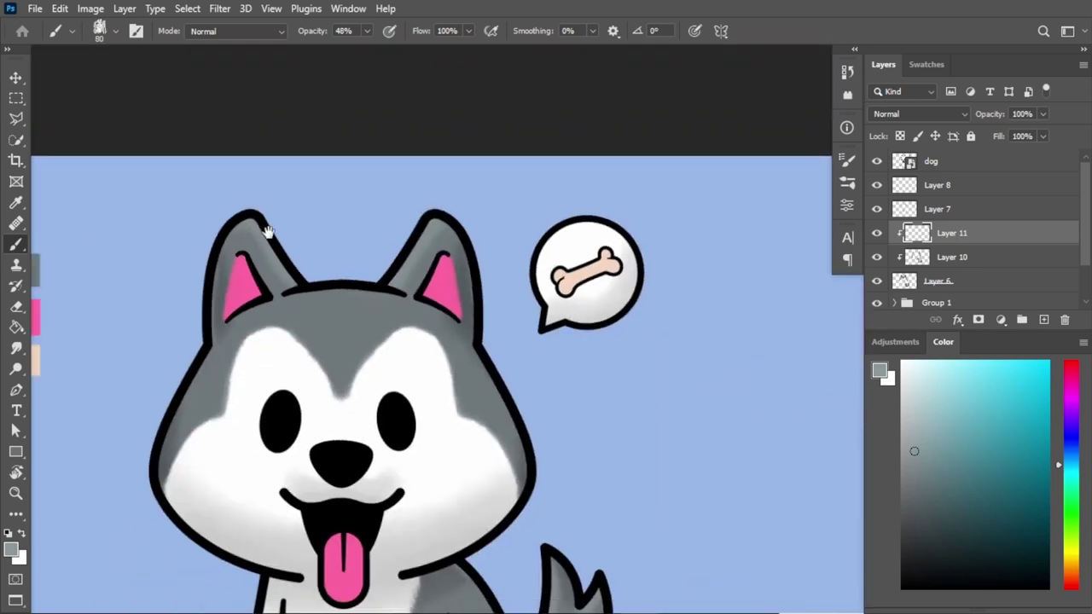
scroll(495, 146, up, 1)
scroll(483, 147, up, 1)
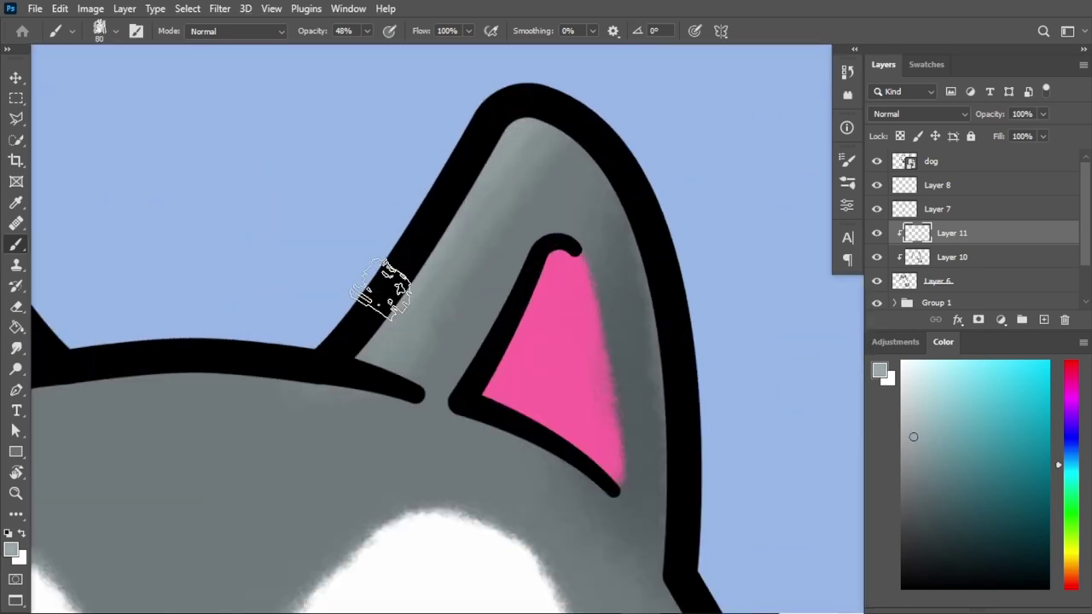
scroll(384, 290, down, 1)
scroll(402, 304, down, 1)
scroll(504, 281, up, 2)
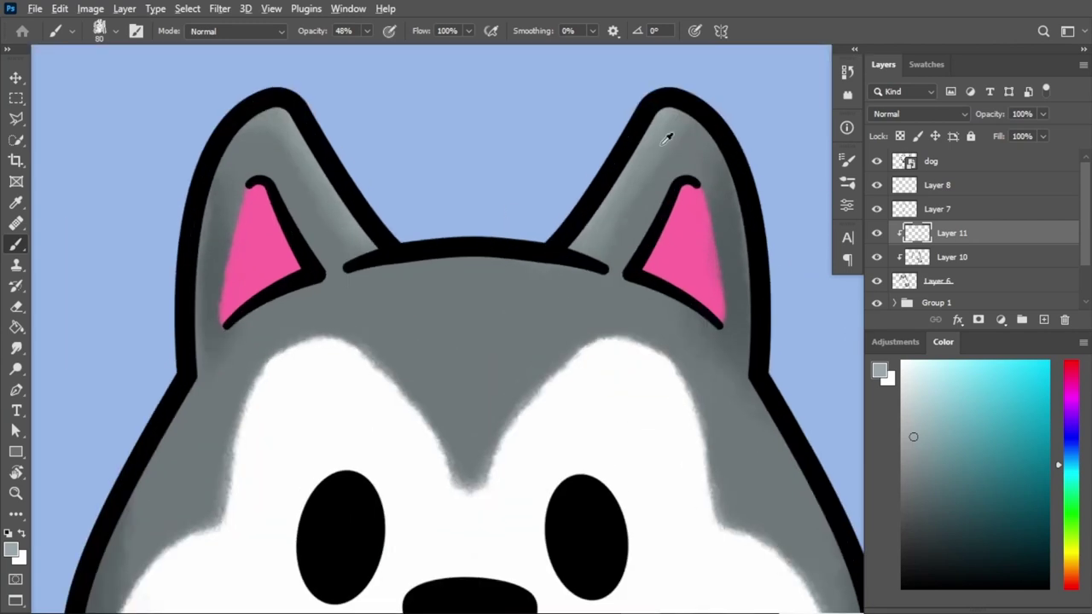
scroll(597, 256, up, 1)
right_click(579, 280)
drag(572, 277, 580, 279)
key(Return)
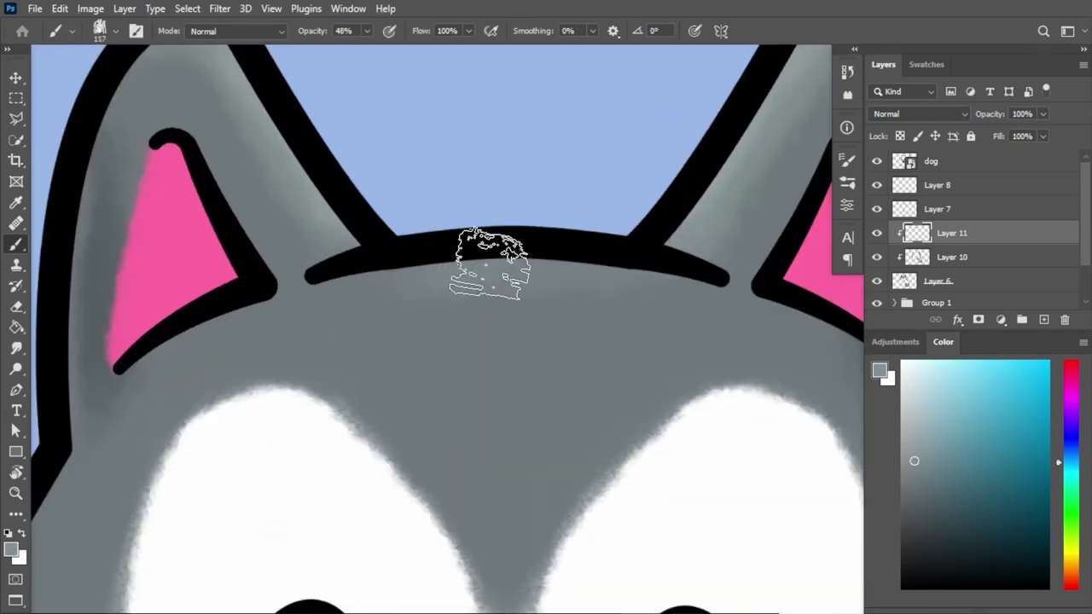
scroll(378, 267, down, 2)
key(ctrl+e)
Select the grey fur layer with the layer below and group them as Group 2
key(e)
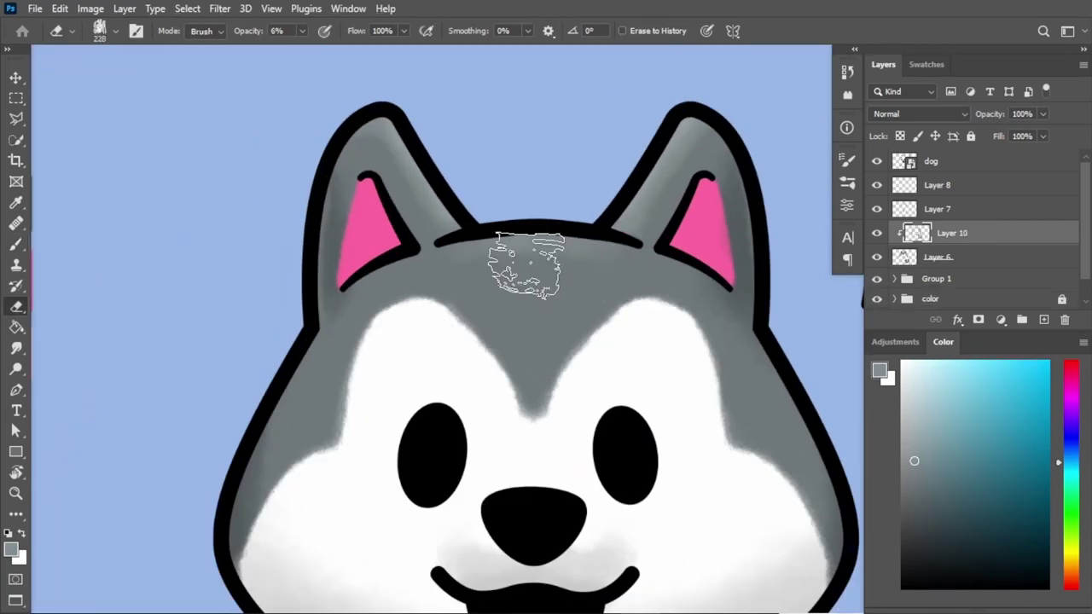
scroll(525, 260, up, 1)
scroll(439, 341, up, 1)
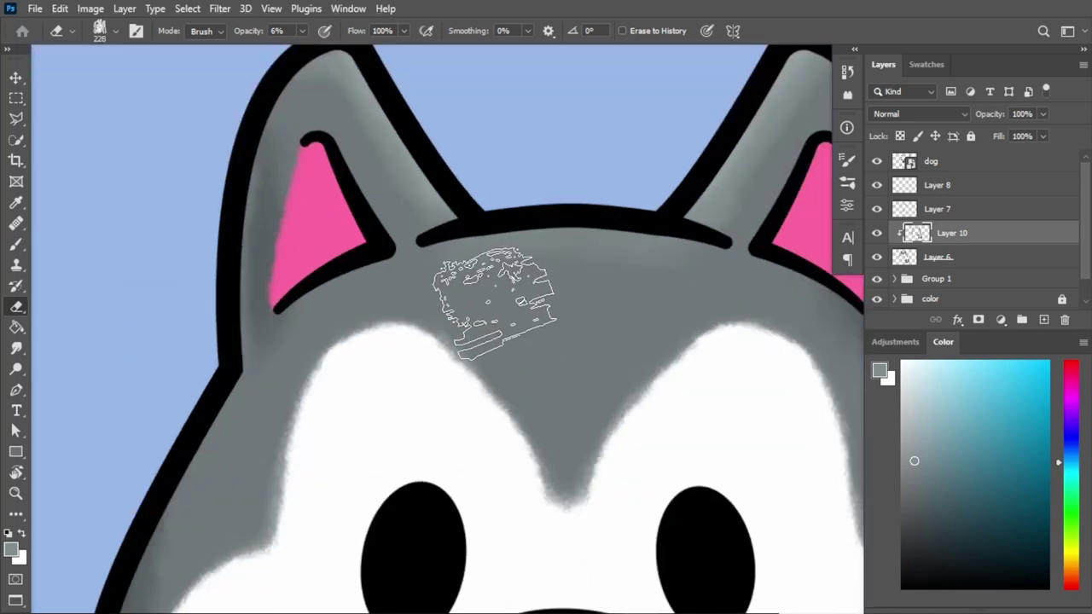
click(936, 209)
click(951, 233)
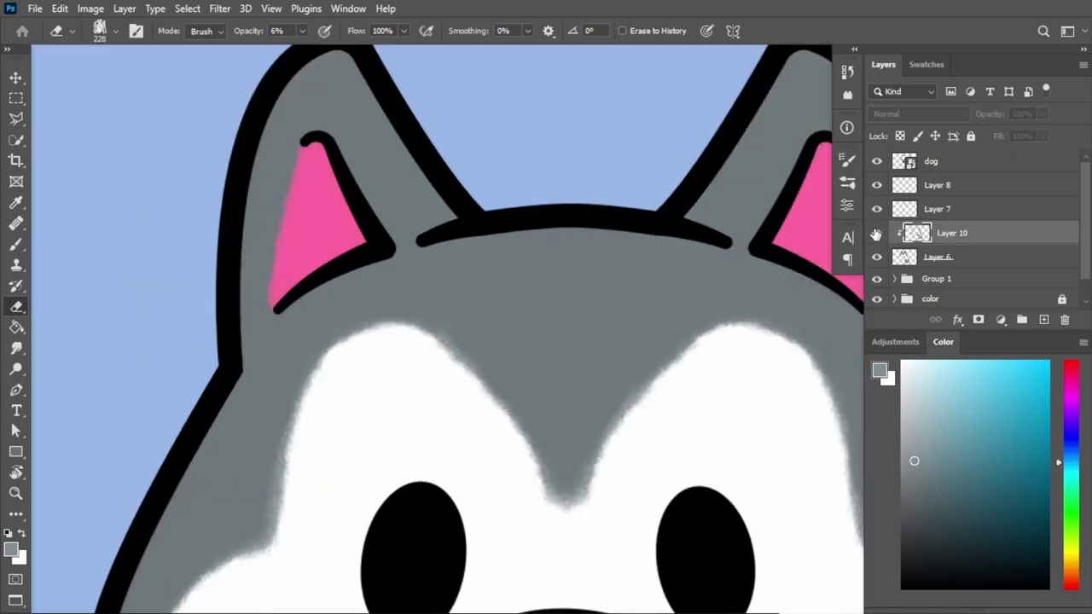
scroll(545, 226, down, 2)
scroll(545, 225, down, 2)
scroll(524, 224, up, 1)
scroll(516, 214, up, 1)
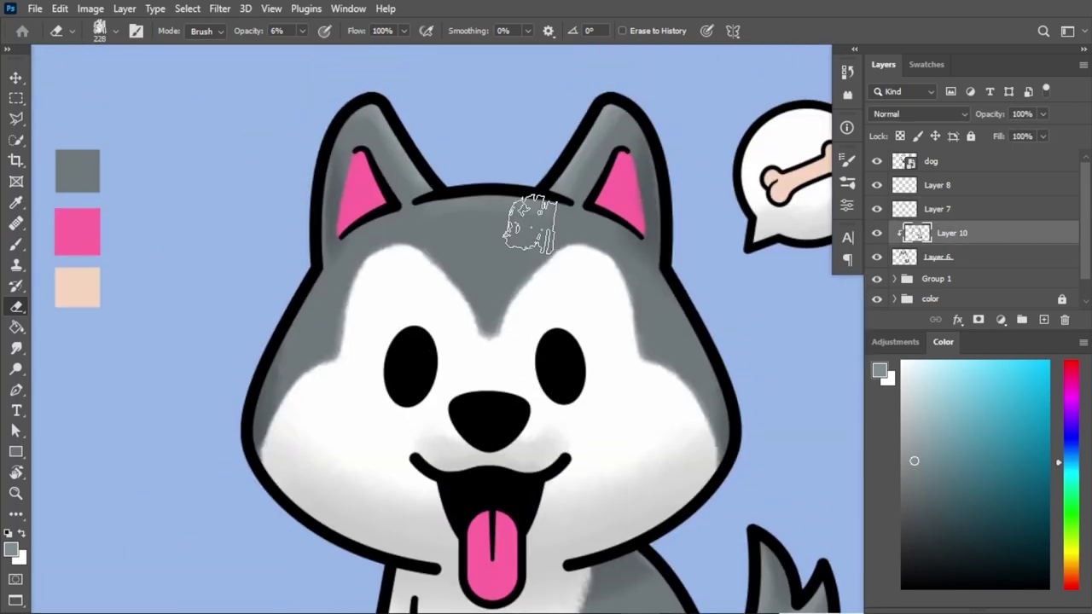
scroll(529, 224, up, 1)
scroll(529, 224, down, 1)
shift+click(939, 257)
click(1022, 318)
Make the pink ear layer active with the Brush tool ready
click(936, 209)
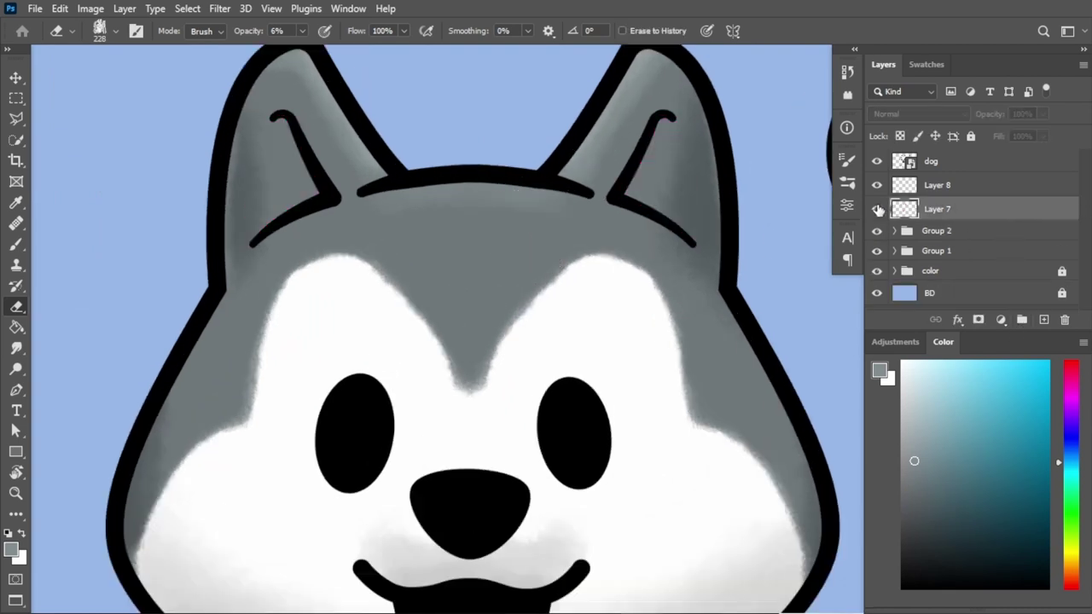
scroll(655, 192, up, 2)
key(b)
scroll(656, 196, down, 1)
right_click(677, 247)
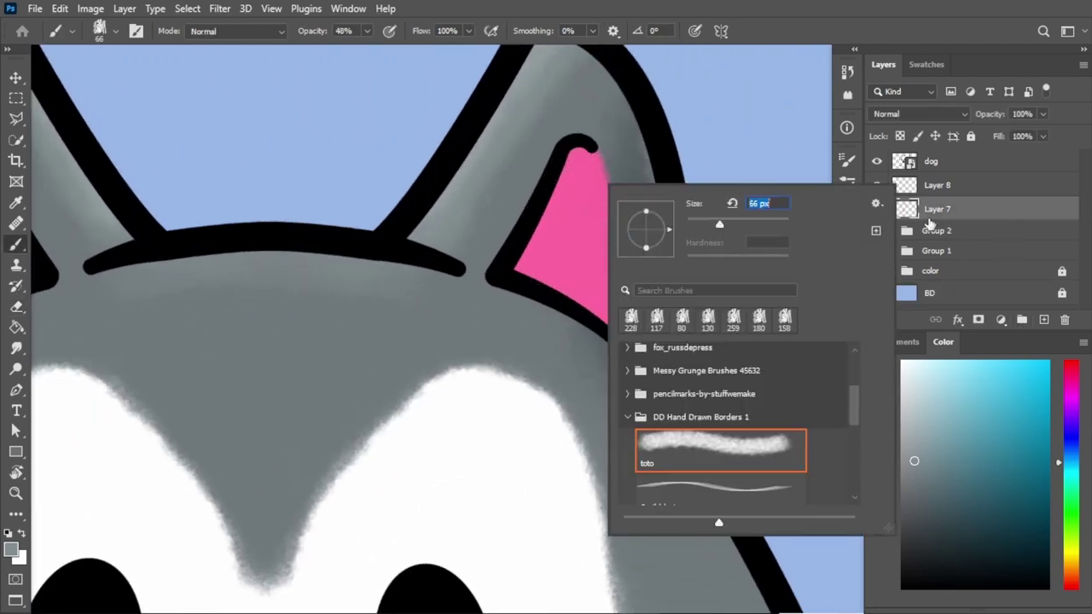
On a new layer over the ear pink, darken both inner-ear edges, then sample the tongue pink
click(1043, 319)
alt+click(603, 224)
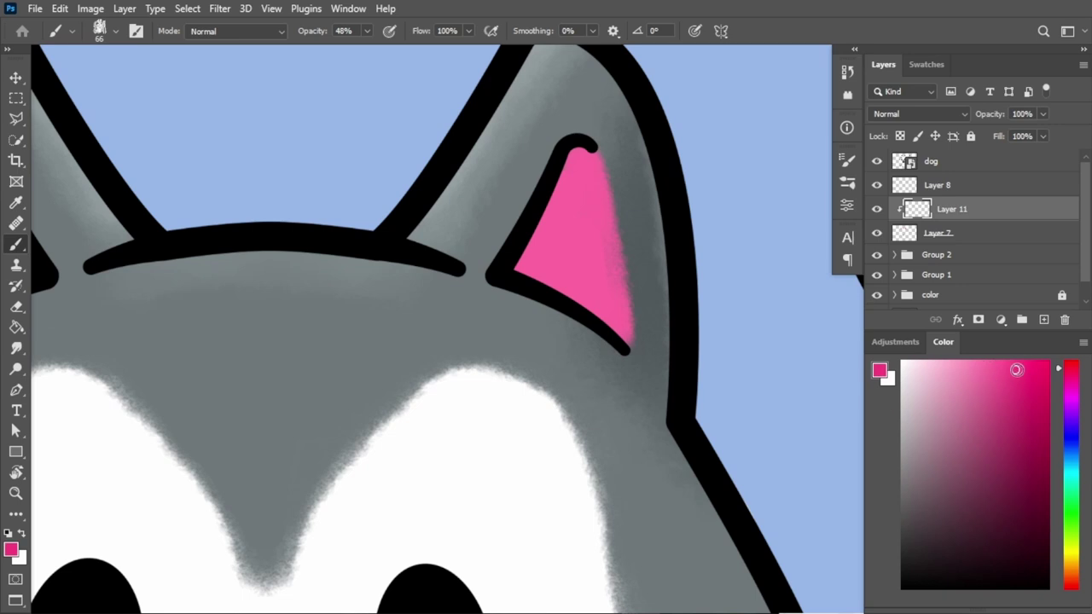
drag(607, 158, 622, 311)
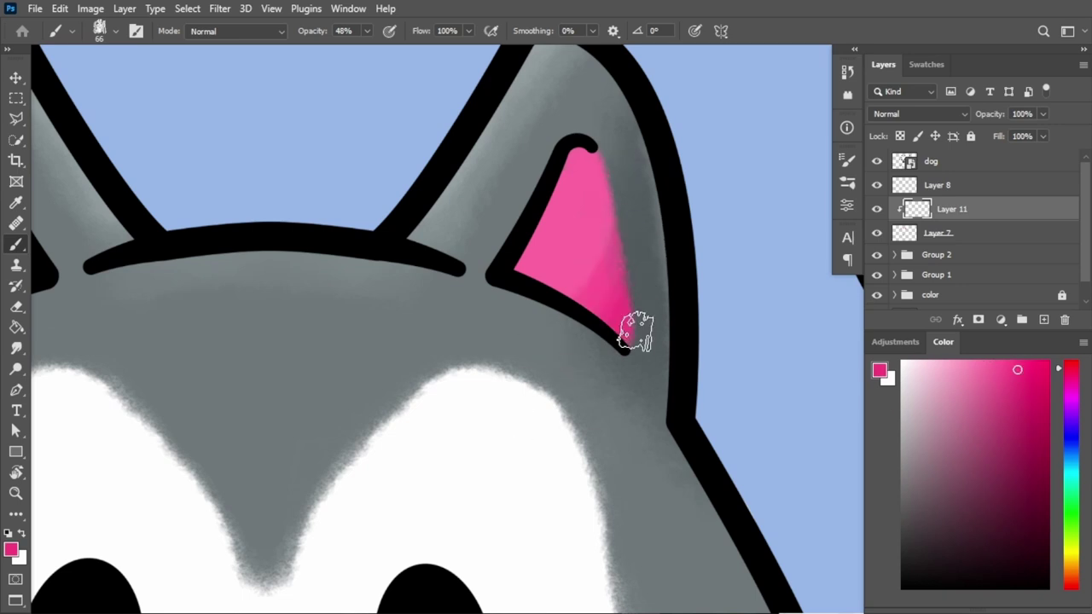
scroll(635, 333, down, 5)
scroll(378, 346, up, 5)
drag(402, 281, 418, 384)
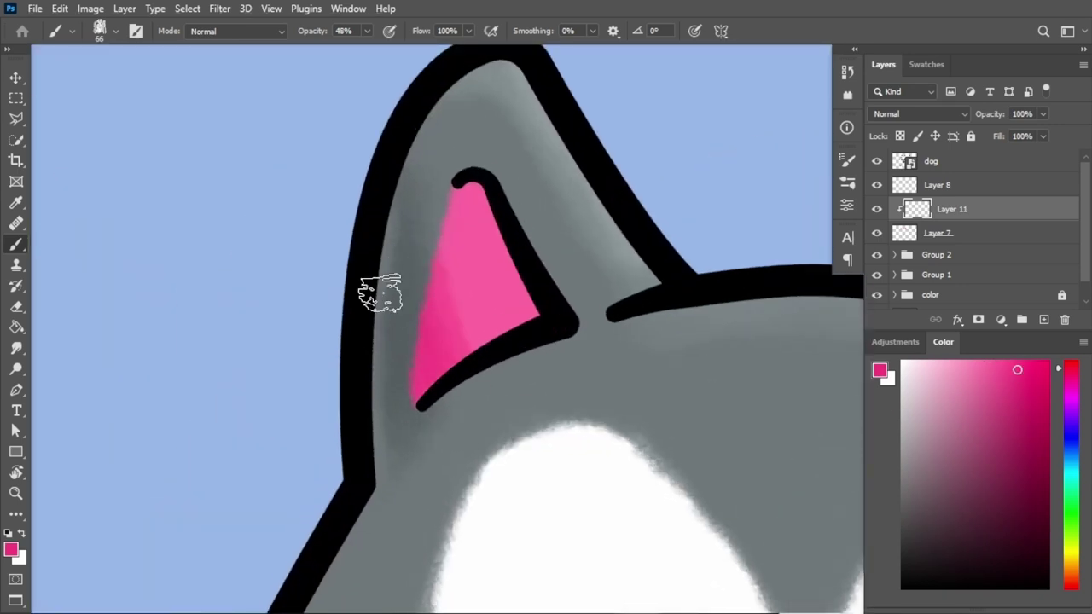
scroll(622, 440, down, 5)
scroll(578, 346, up, 5)
scroll(531, 434, down, 5)
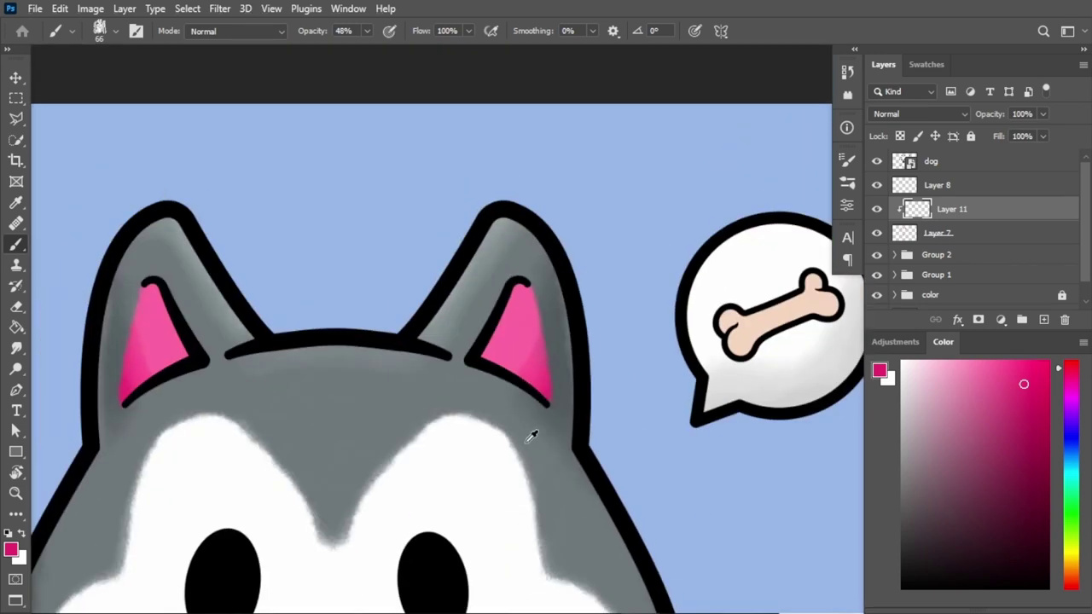
drag(531, 434, 487, 462)
scroll(488, 461, down, 5)
alt+click(463, 519)
scroll(463, 519, up, 5)
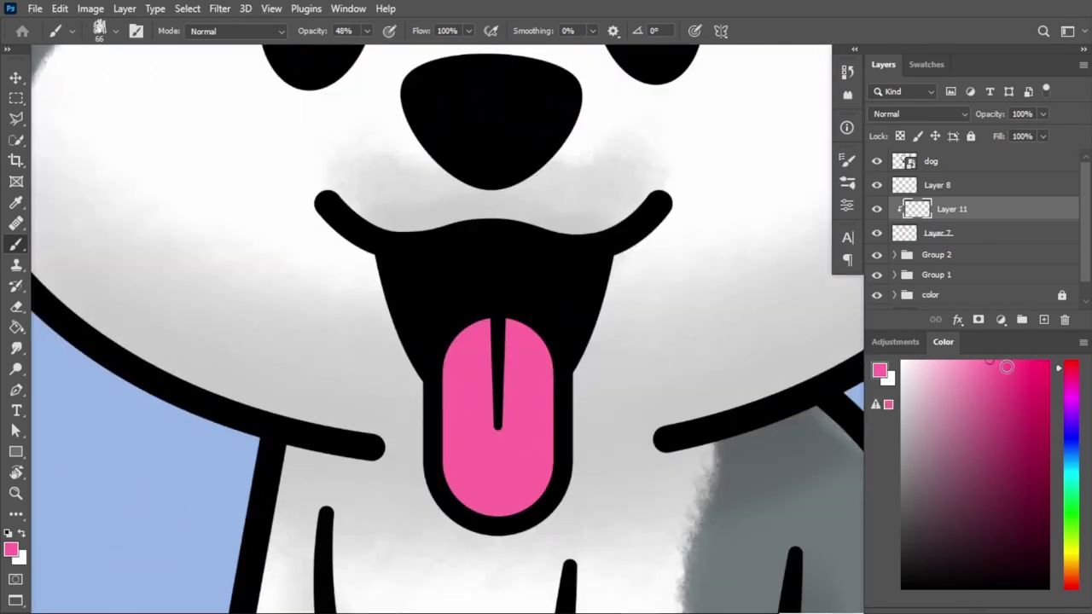
Paint darker pink across the upper part of the tongue
right_click(470, 292)
key(Escape)
drag(448, 367, 563, 397)
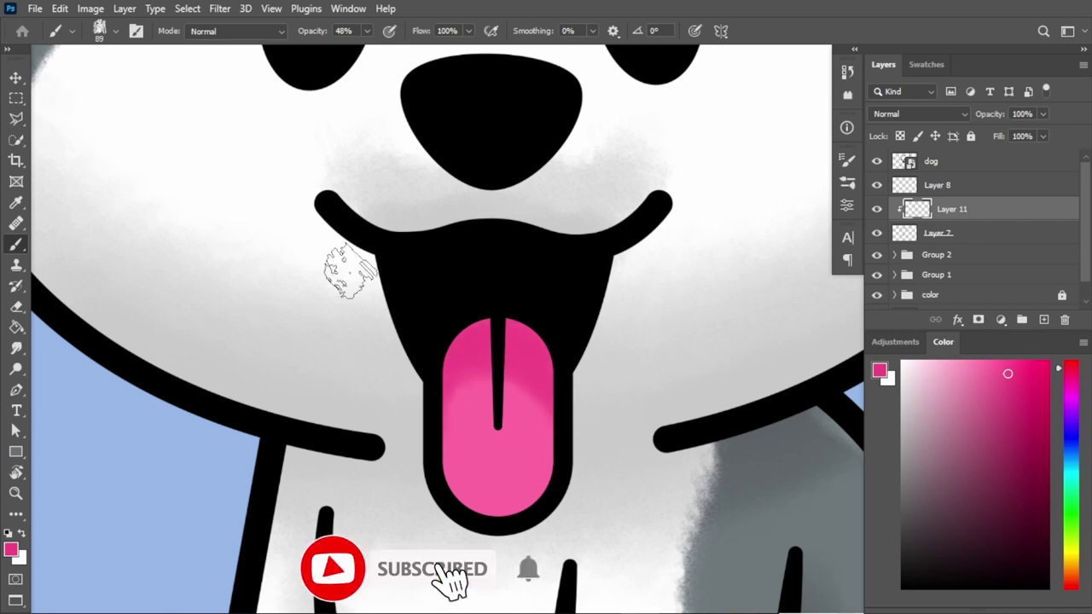
Soften the tongue shading with the Eraser's Soft Round tip from General Brushes
key(e)
right_click(467, 246)
scroll(580, 487, up, 3)
click(520, 428)
double_click(528, 467)
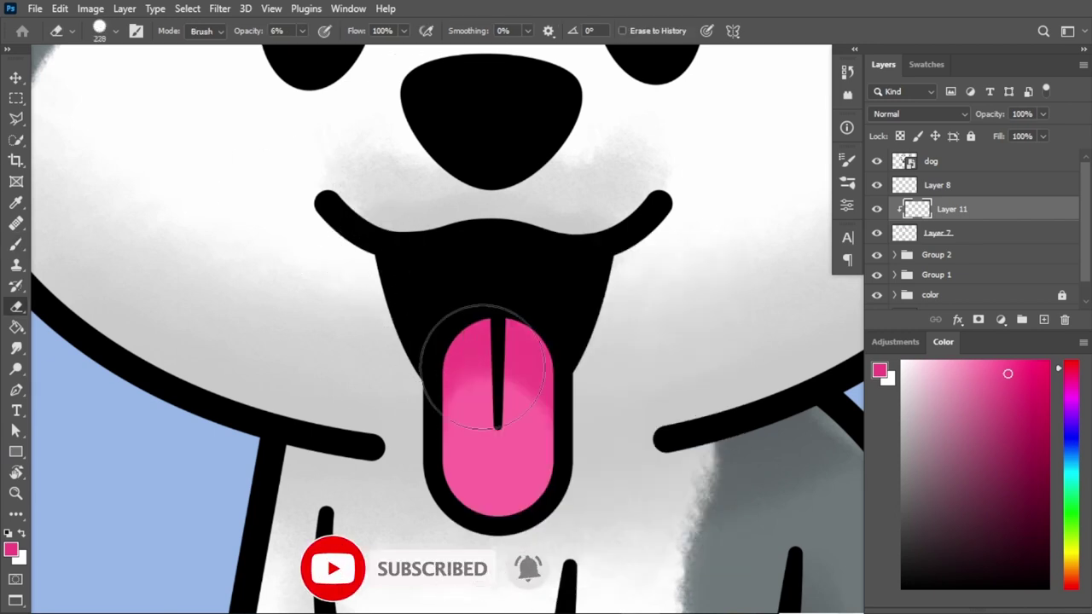
Sample the lighter tongue pink with the Brush, then fit the whole dog in the window
key(b)
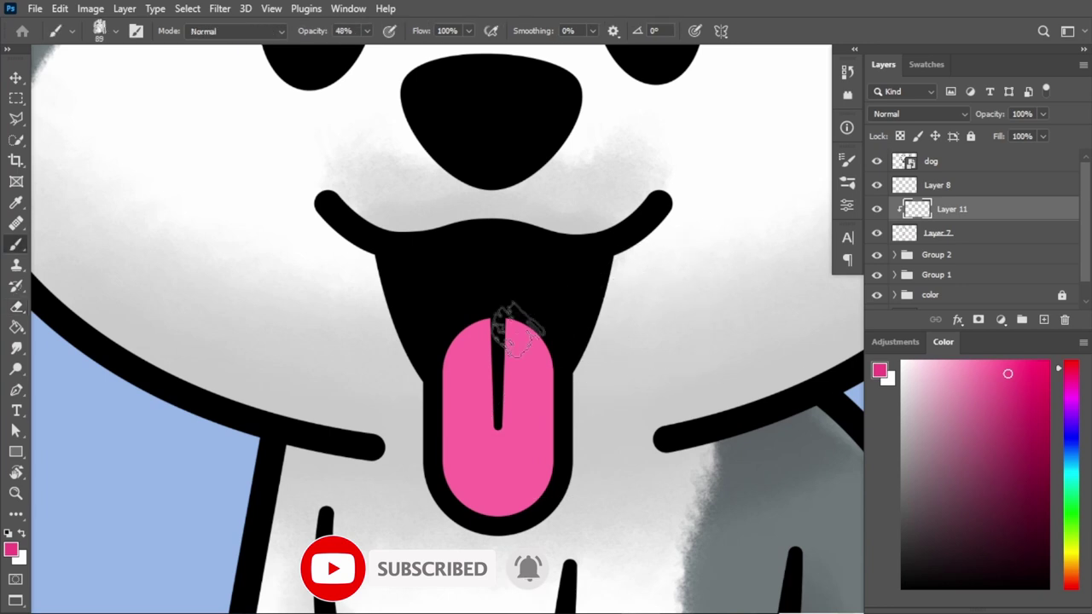
scroll(503, 329, up, 1)
right_click(503, 264)
key(Escape)
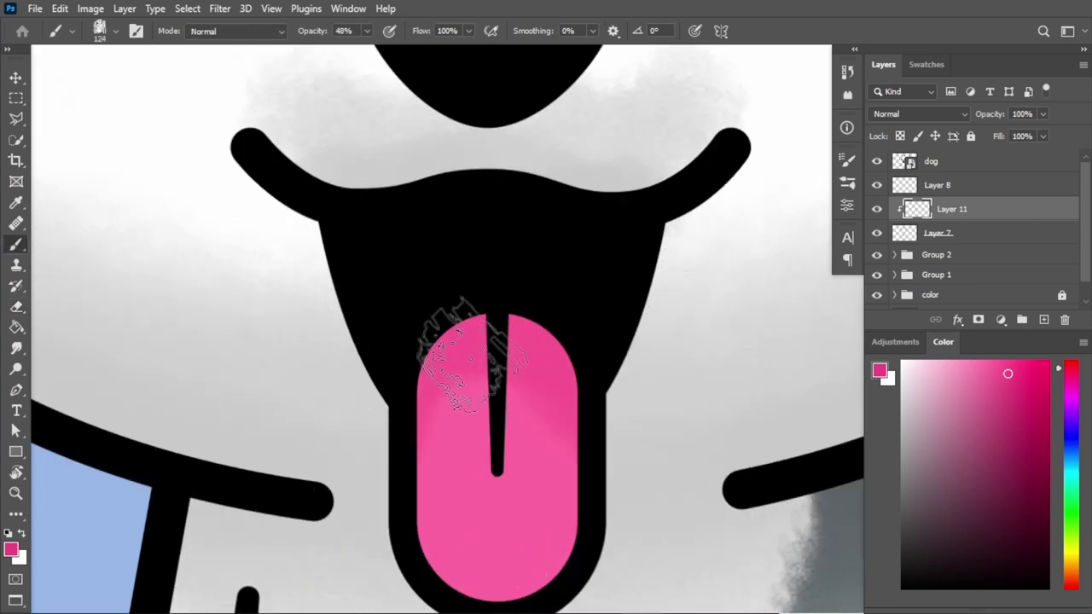
scroll(601, 282, down, 3)
scroll(536, 419, up, 3)
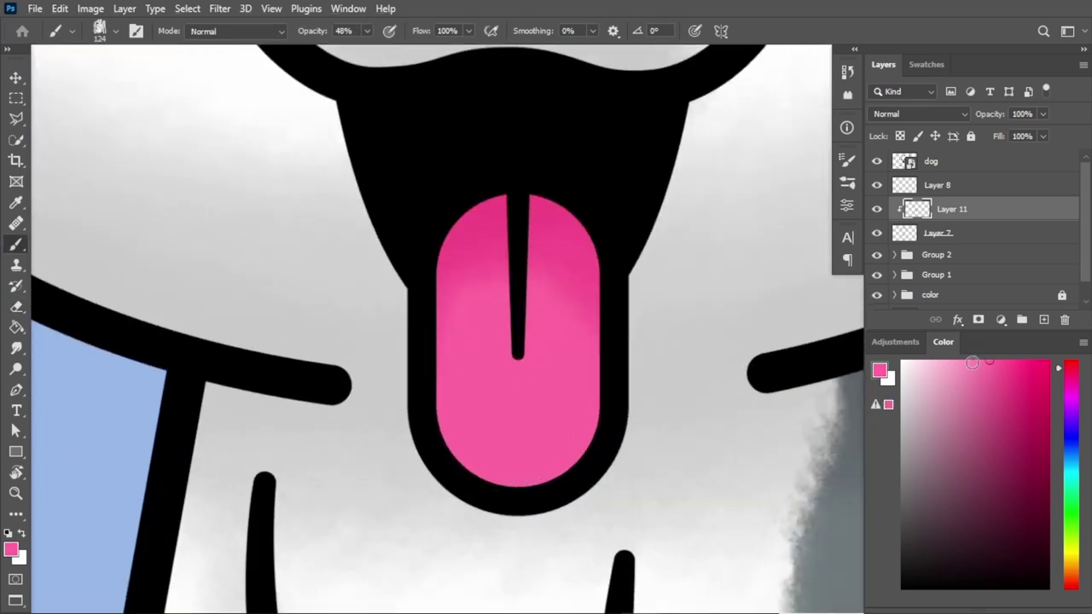
scroll(511, 461, down, 1)
alt+click(512, 402)
scroll(517, 410, up, 2)
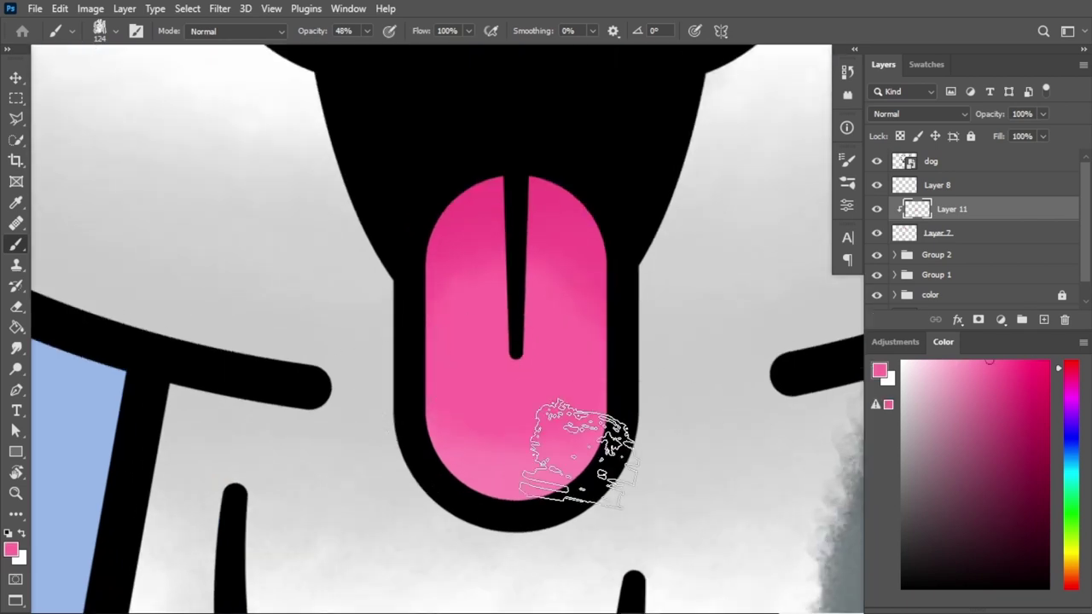
scroll(503, 524, down, 4)
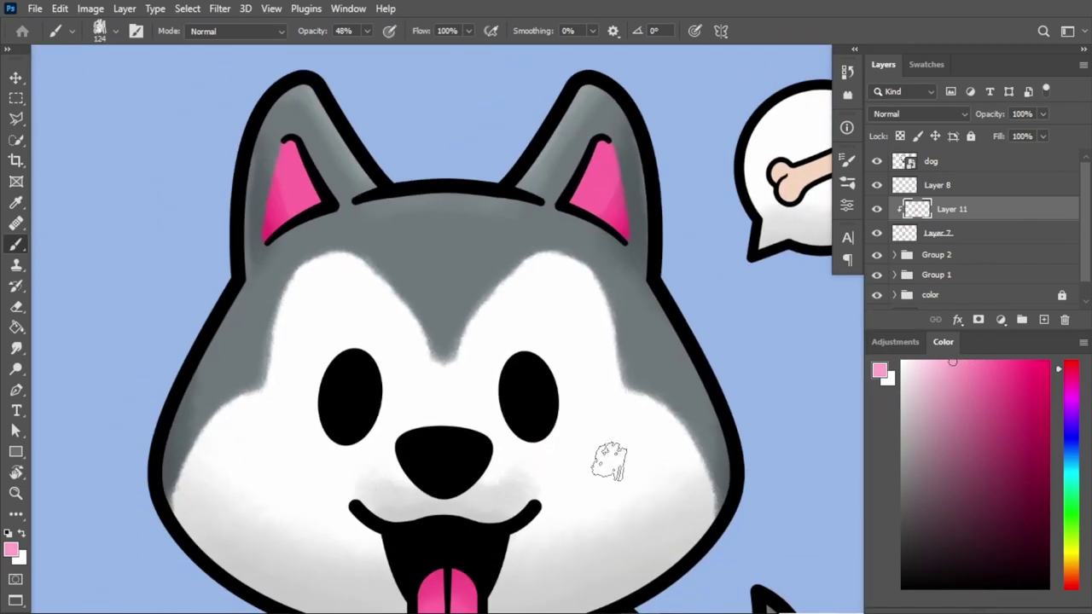
scroll(614, 456, down, 1)
scroll(635, 456, down, 1)
scroll(629, 463, down, 1)
scroll(597, 384, up, 2)
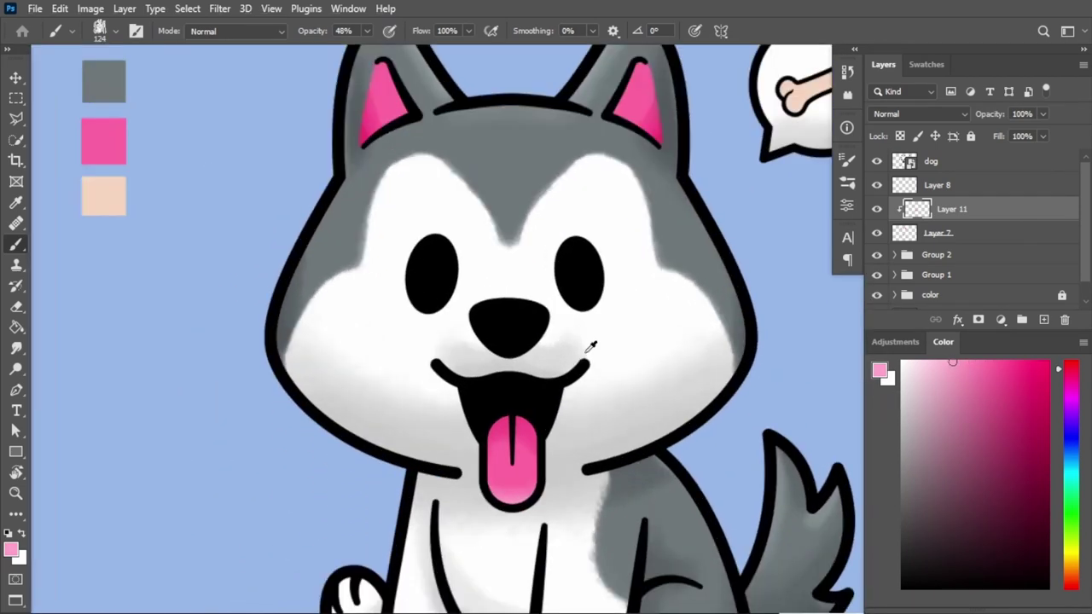
scroll(608, 406, up, 3)
key(ctrl+0)
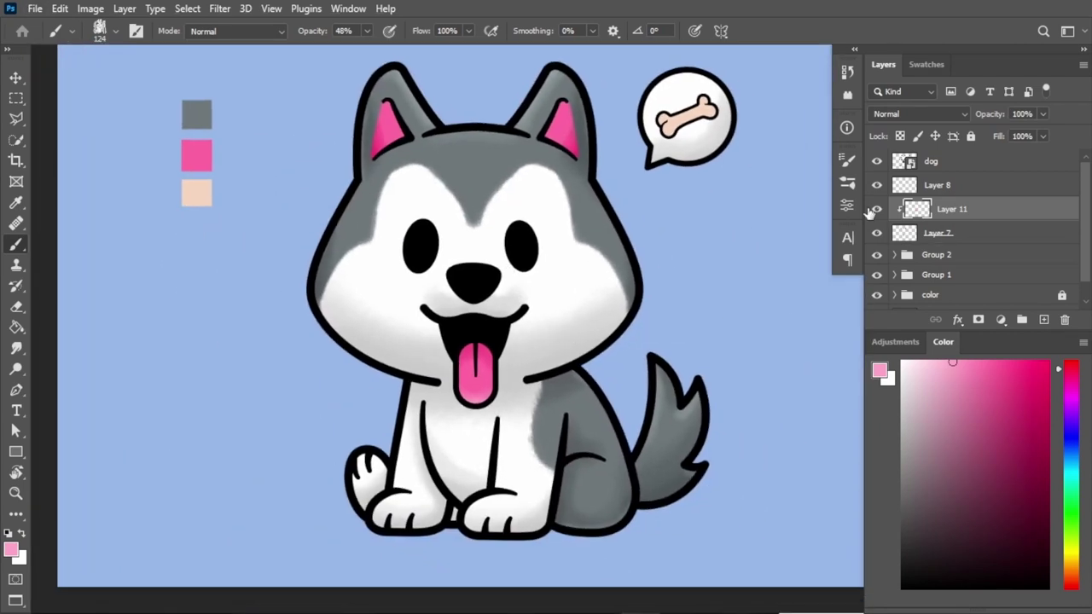
Group the ear layers together with their shading
shift+click(994, 232)
click(1021, 319)
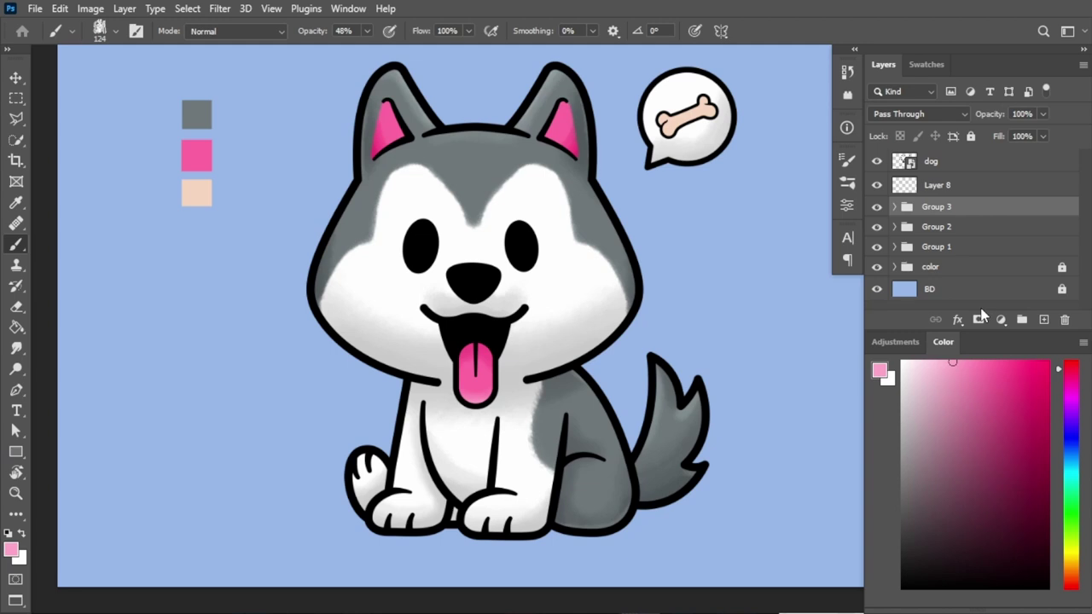
scroll(554, 265, up, 1)
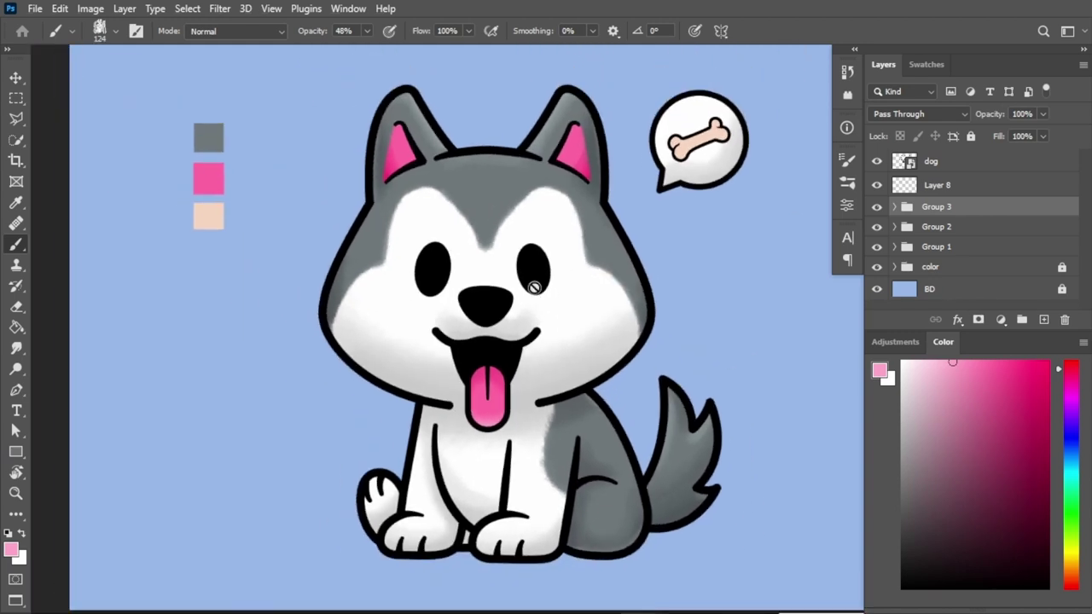
On a new layer, paint a small white oval highlight on the left eye at full opacity
click(954, 162)
key(ctrl+shift+alt+n)
scroll(425, 270, up, 5)
right_click(324, 265)
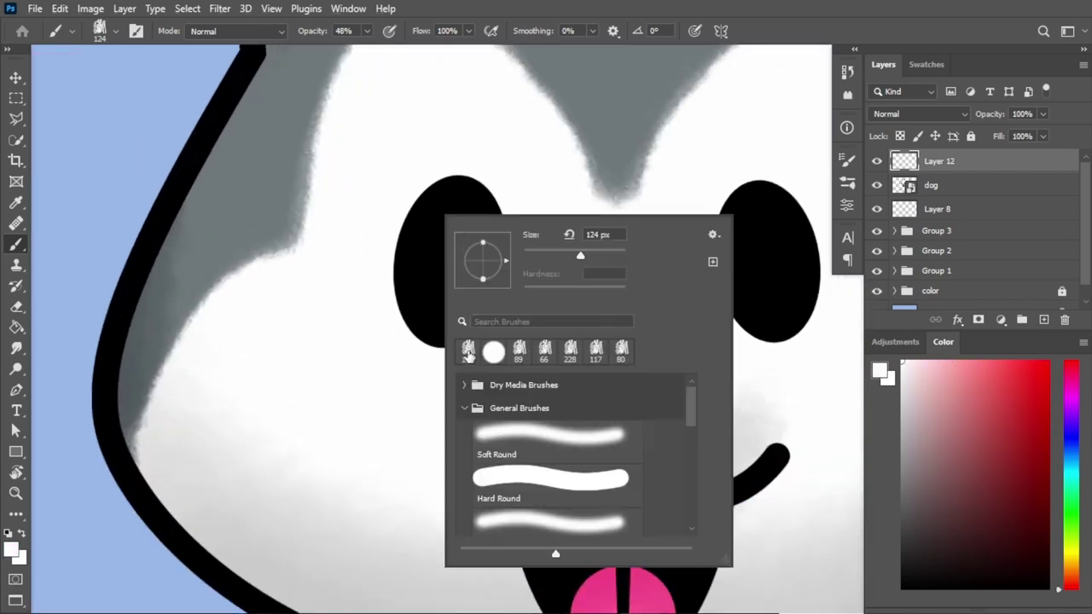
drag(422, 301, 415, 306)
key(Return)
key(0)
scroll(433, 225, up, 3)
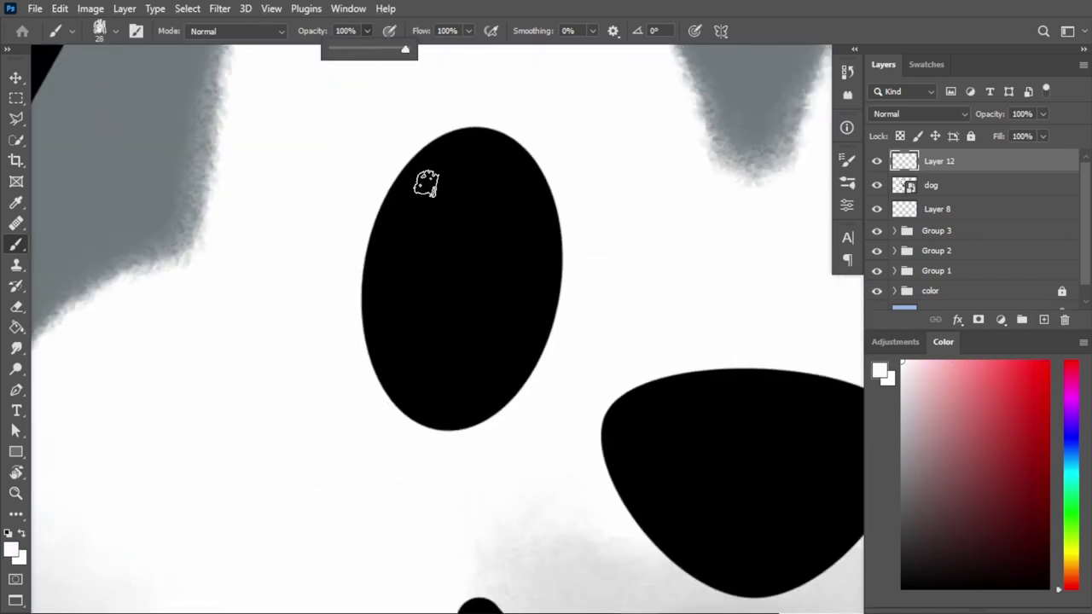
mouse_move(442, 169)
mouse_down()
mouse_move(402, 231)
mouse_move(470, 181)
mouse_up()
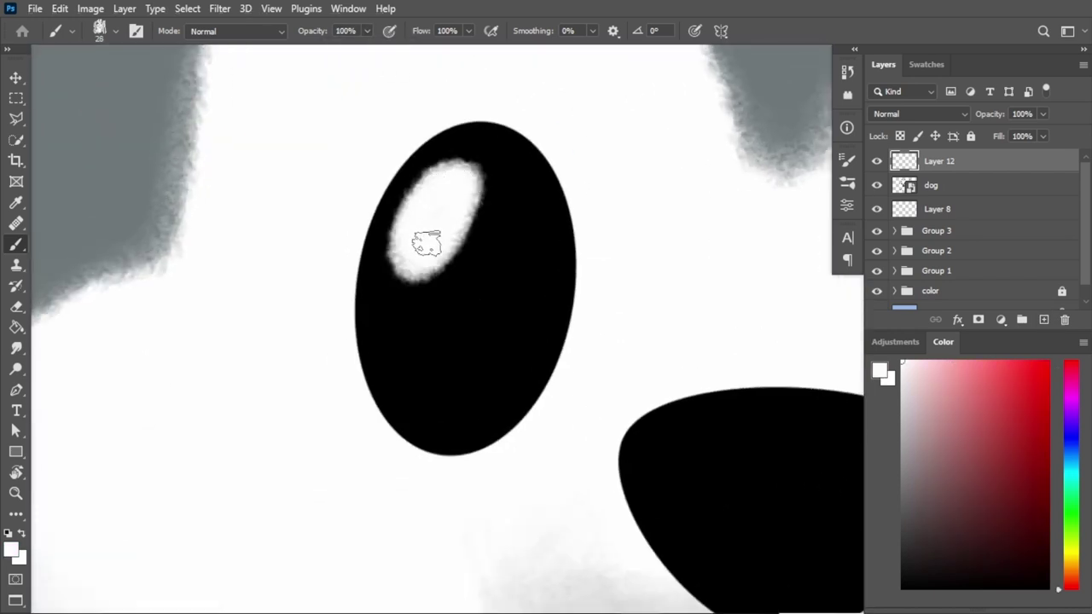
Copy the highlight onto the right eye, rotating and positioning it to fit
scroll(435, 228, down, 2)
click(17, 81)
scroll(353, 244, right, 3)
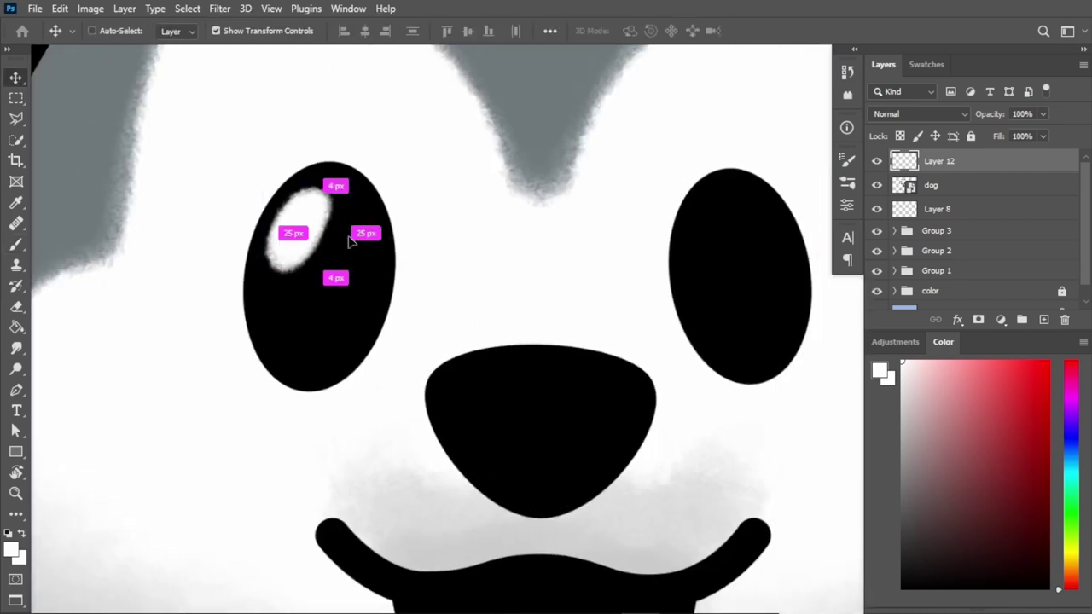
drag(321, 204, 768, 204)
key(ctrl+t)
drag(818, 247, 770, 309)
drag(739, 223, 760, 238)
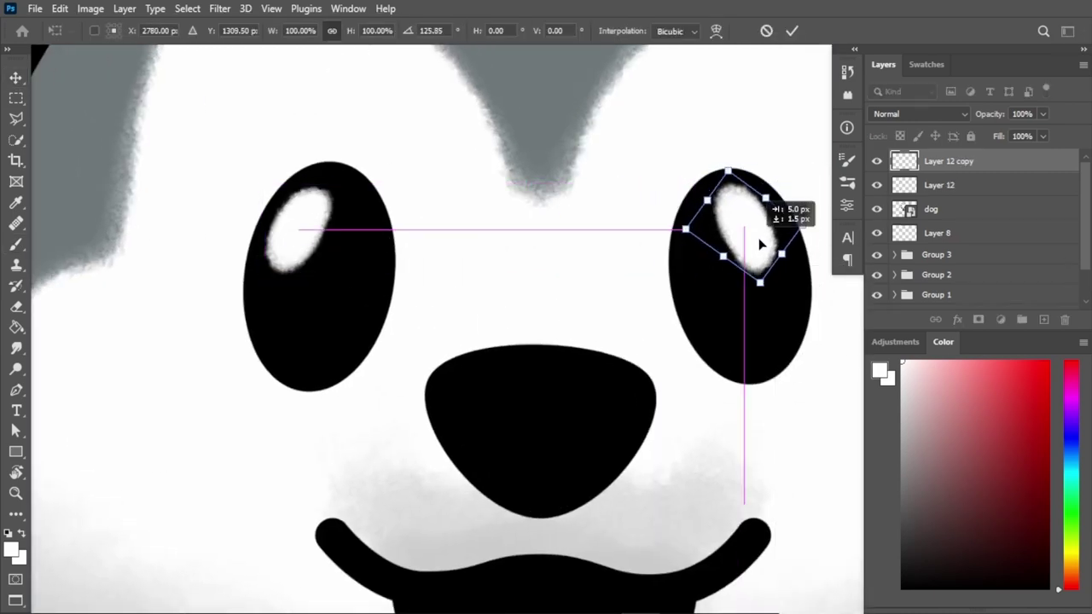
key(Return)
Set the brush to 70 px at 25% opacity with both eyes in view
key(b)
drag(498, 293, 355, 318)
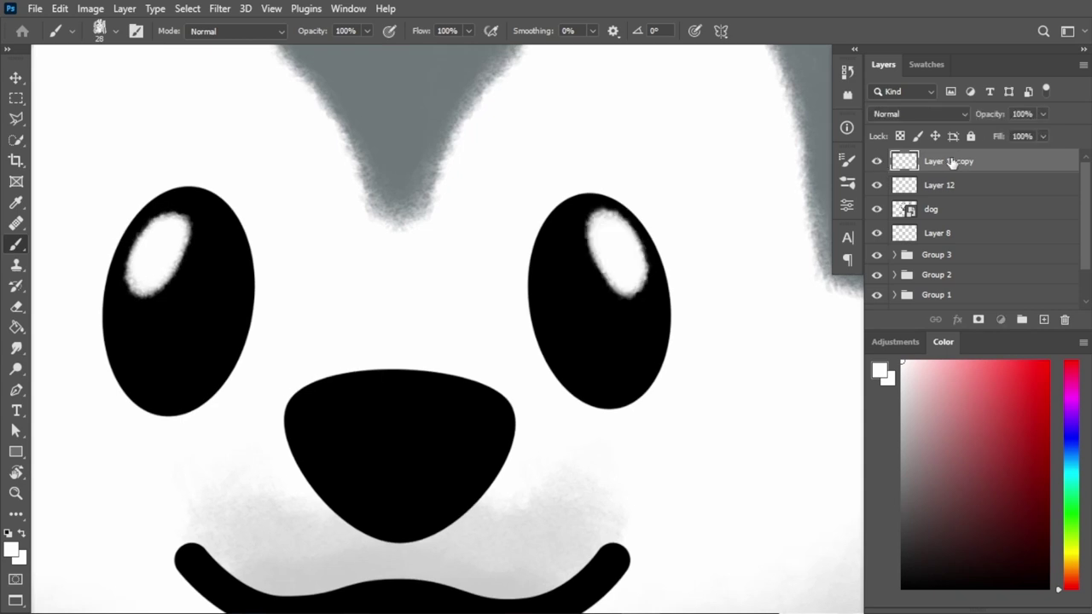
scroll(567, 248, up, 2)
right_click(653, 184)
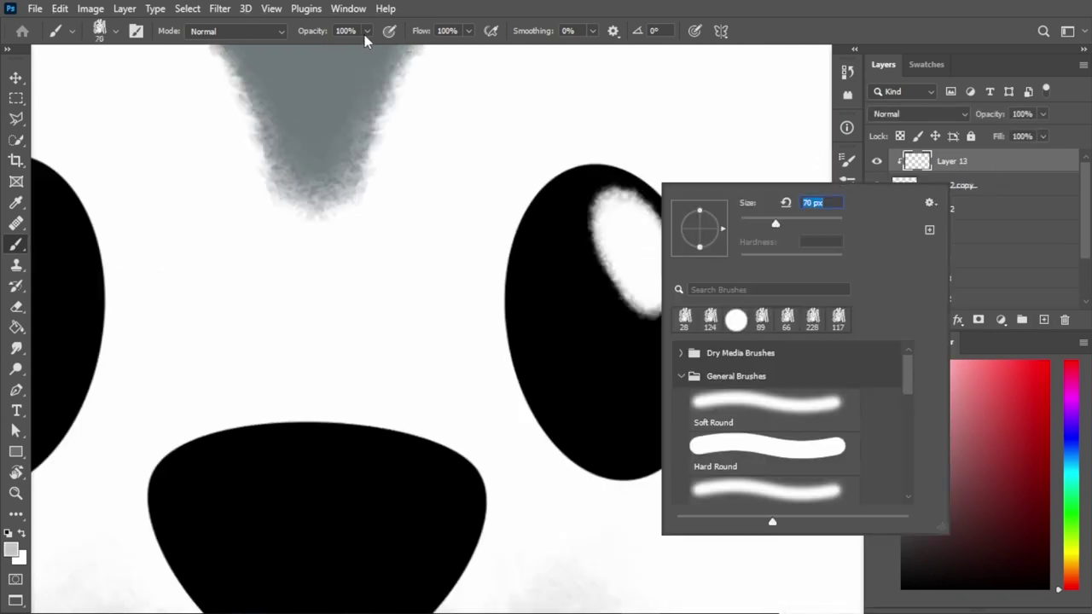
text(70)
key(Return)
key(2)
key(5)
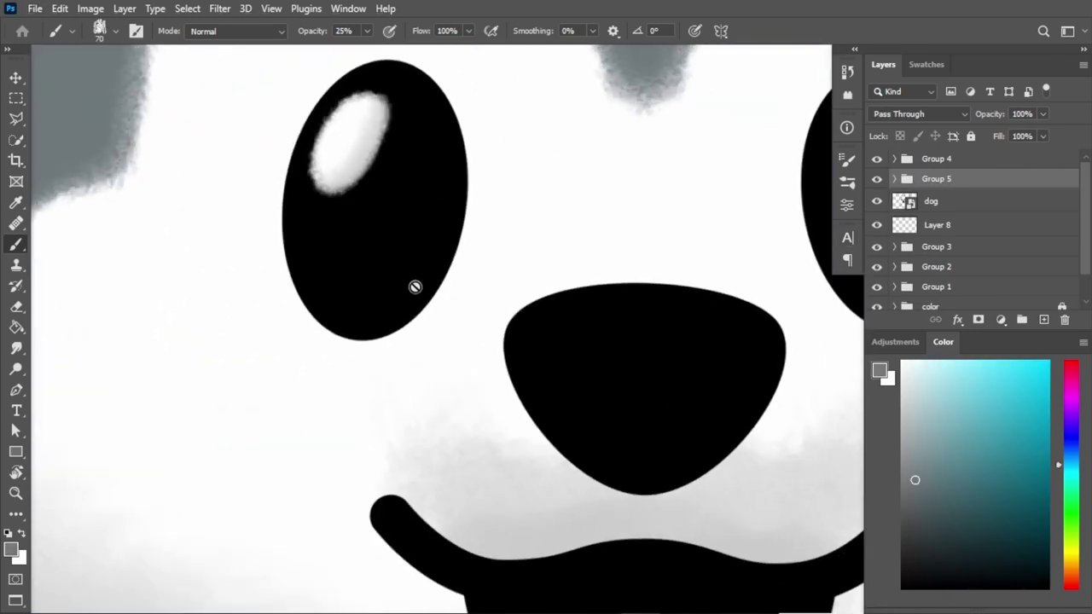
On a new layer, paint a soft grey dab low in the left eye
click(1048, 315)
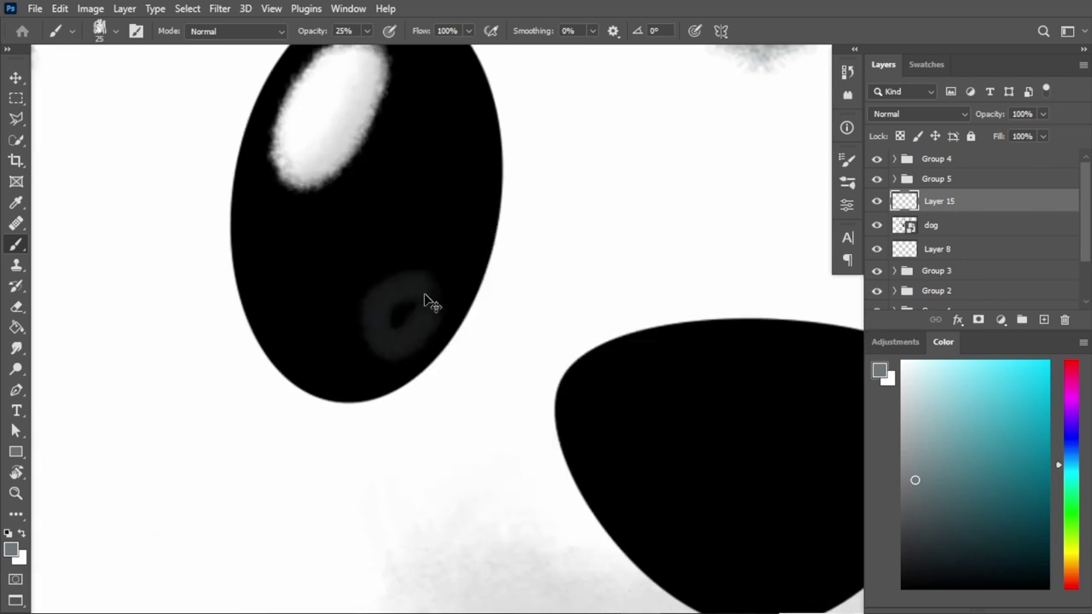
drag(430, 302, 424, 305)
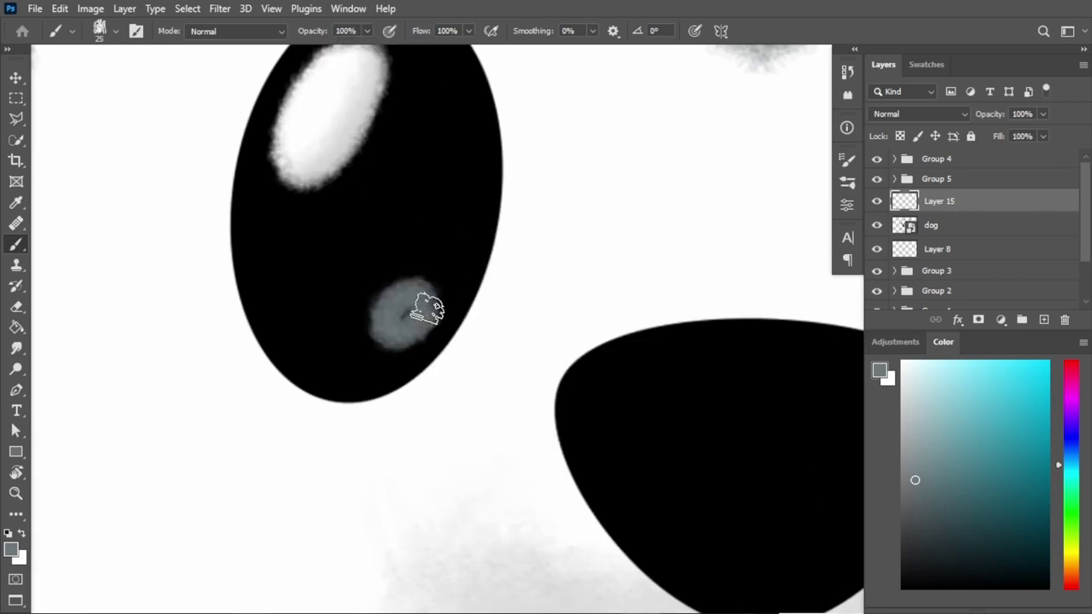
scroll(405, 332, down, 3)
scroll(434, 324, up, 1)
Copy the grey dab to the right eye and position it
key(v)
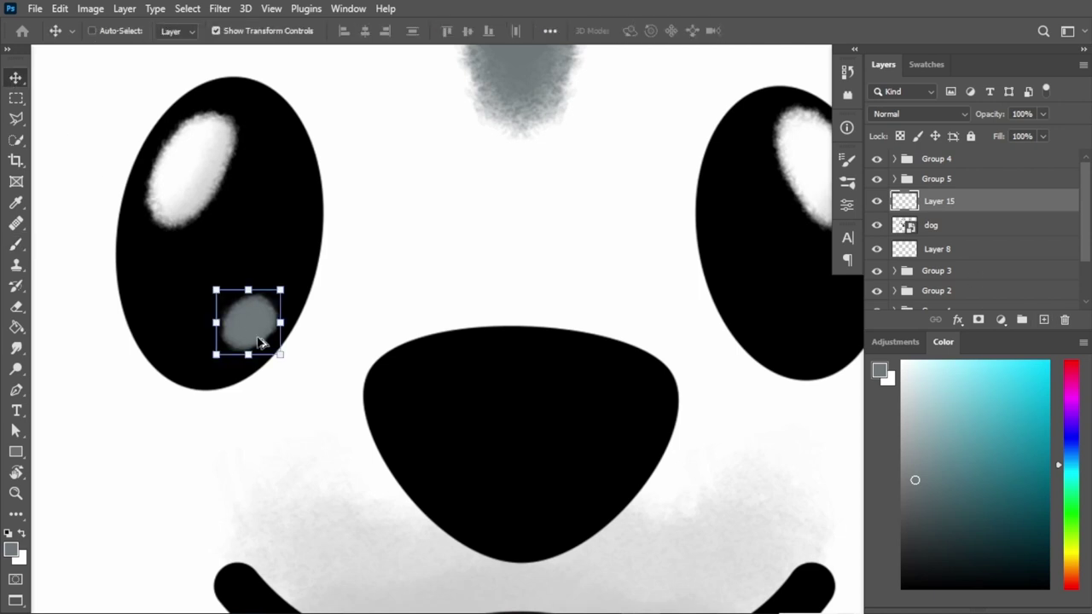
mouse_move(254, 336)
mouse_down()
mouse_move(754, 310)
mouse_move(768, 322)
mouse_up()
key(ctrl+t)
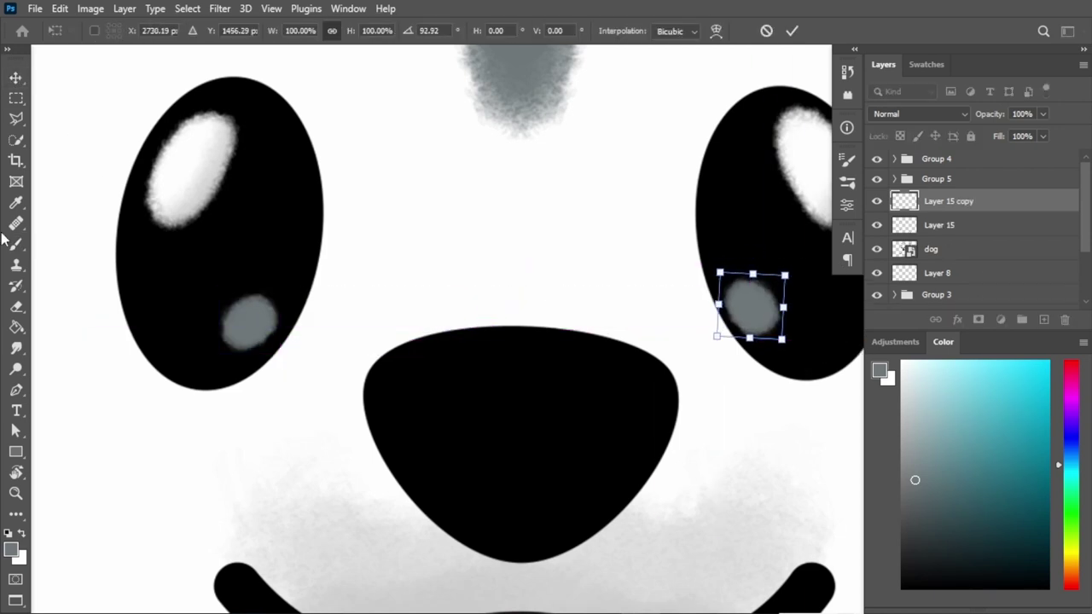
click(15, 243)
scroll(638, 304, right, 3)
Lower the painting opacity to about 29% and check the brush settings
drag(339, 51, 312, 51)
scroll(640, 251, up, 3)
right_click(622, 202)
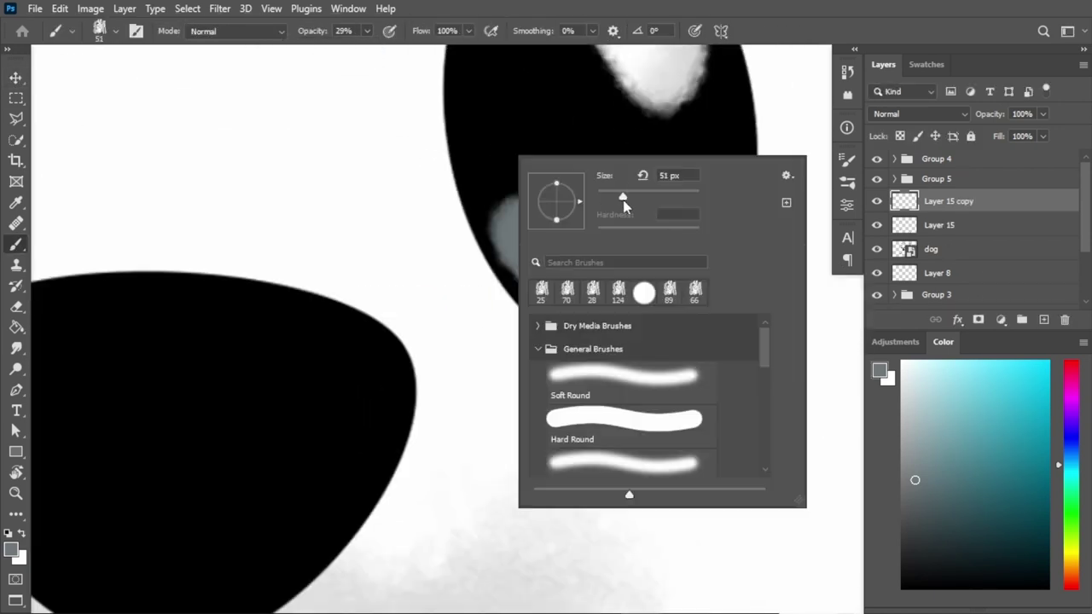
key(Return)
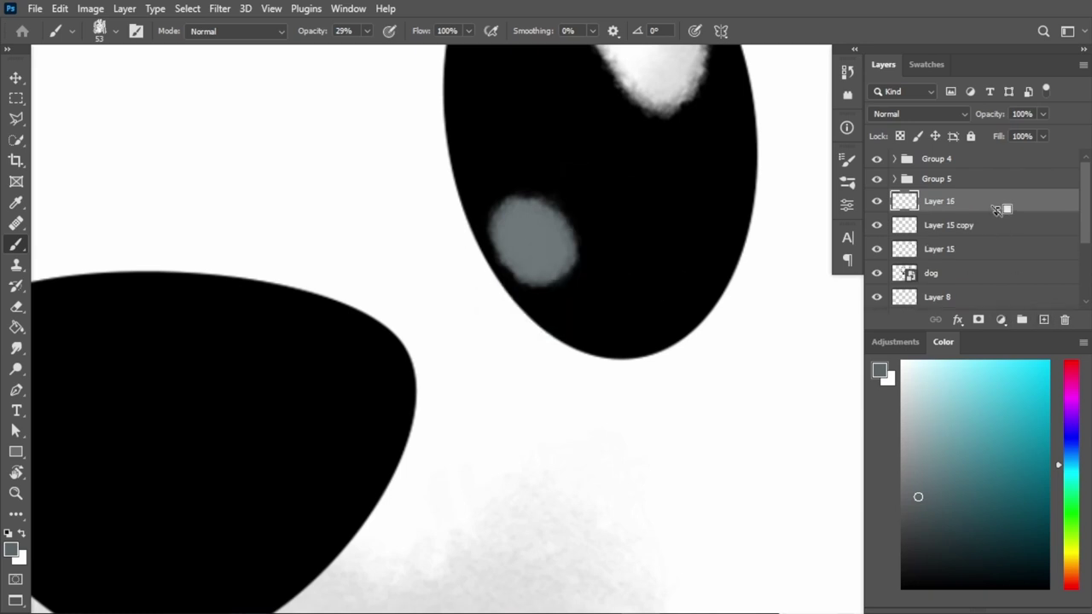
Group each eye's dab layers, then zoom out to view the whole face
key(ctrl+g)
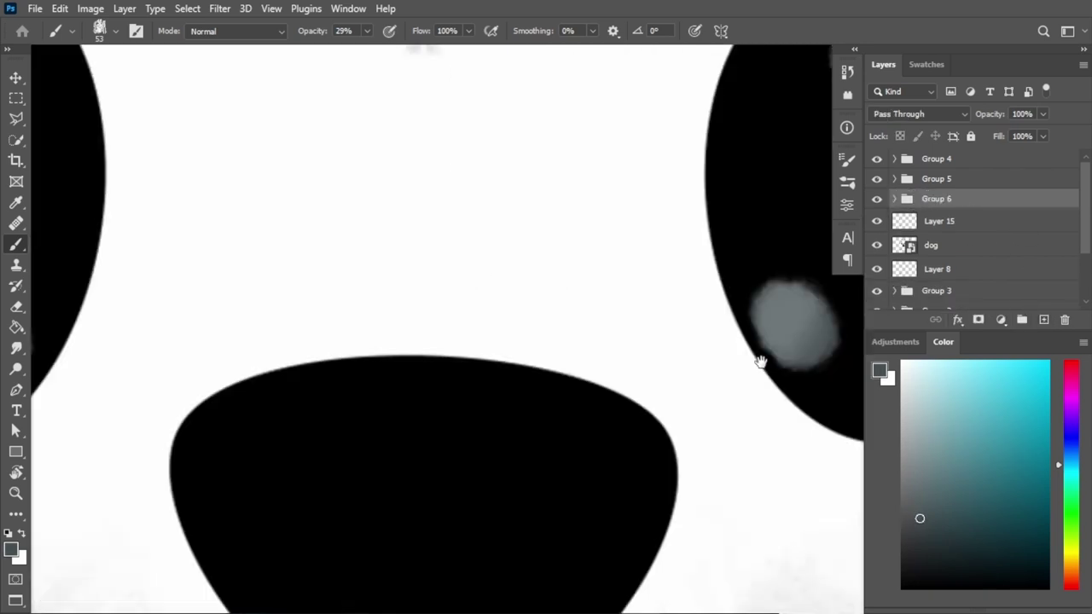
drag(779, 232, 602, 292)
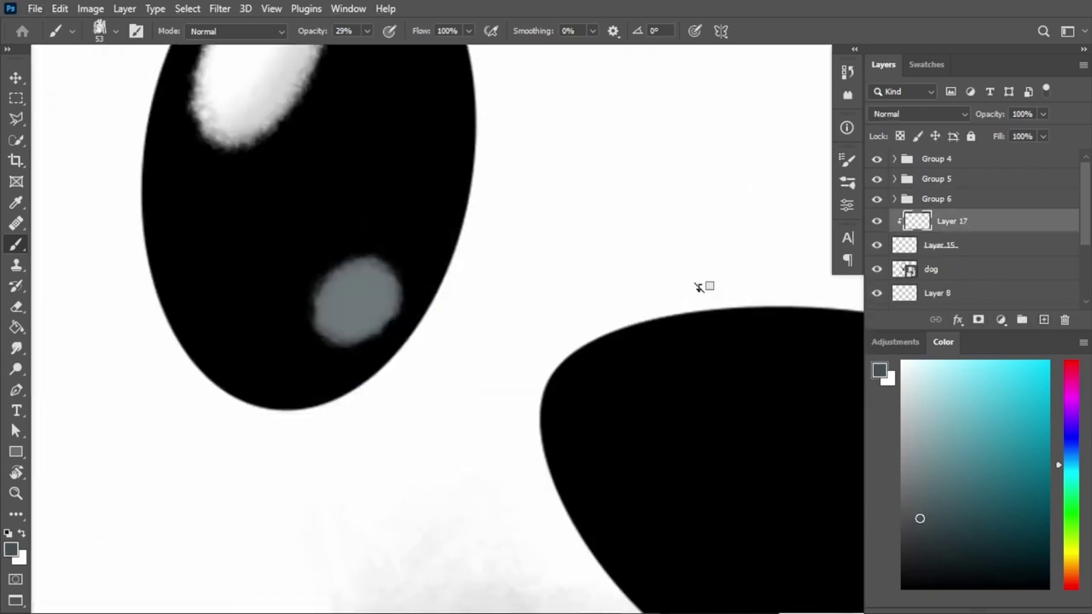
key(ctrl+g)
key(ctrl+minus)
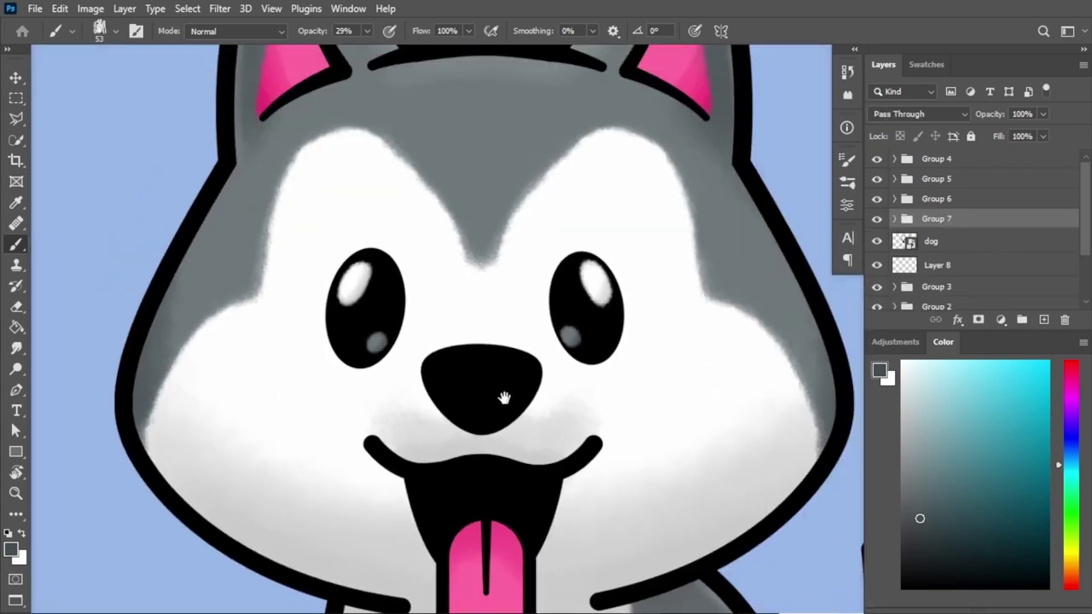
scroll(504, 398, down, 5)
scroll(504, 375, down, 2)
scroll(505, 361, down, 1)
scroll(626, 270, up, 1)
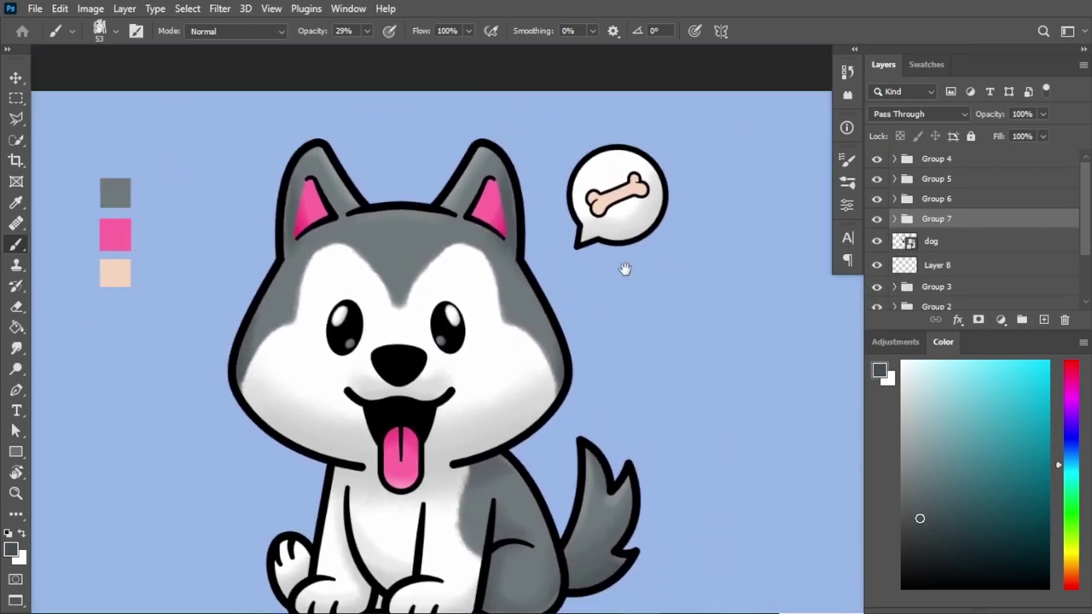
scroll(626, 269, up, 1)
Add a new layer clipped to the speech bubble for bone shading
click(956, 266)
key(ctrl+shift+alt+n)
key(ctrl+alt+g)
scroll(595, 272, up, 4)
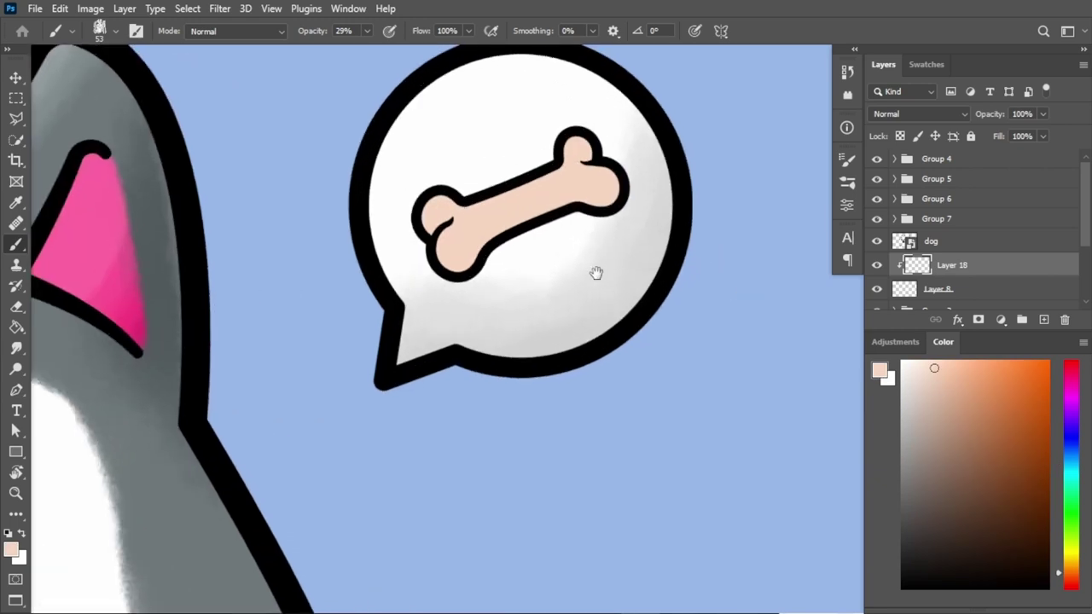
scroll(595, 272, up, 1)
With a roughly 102 px soft brush, shade the bone's ends in darker peach
right_click(663, 188)
drag(767, 228, 807, 243)
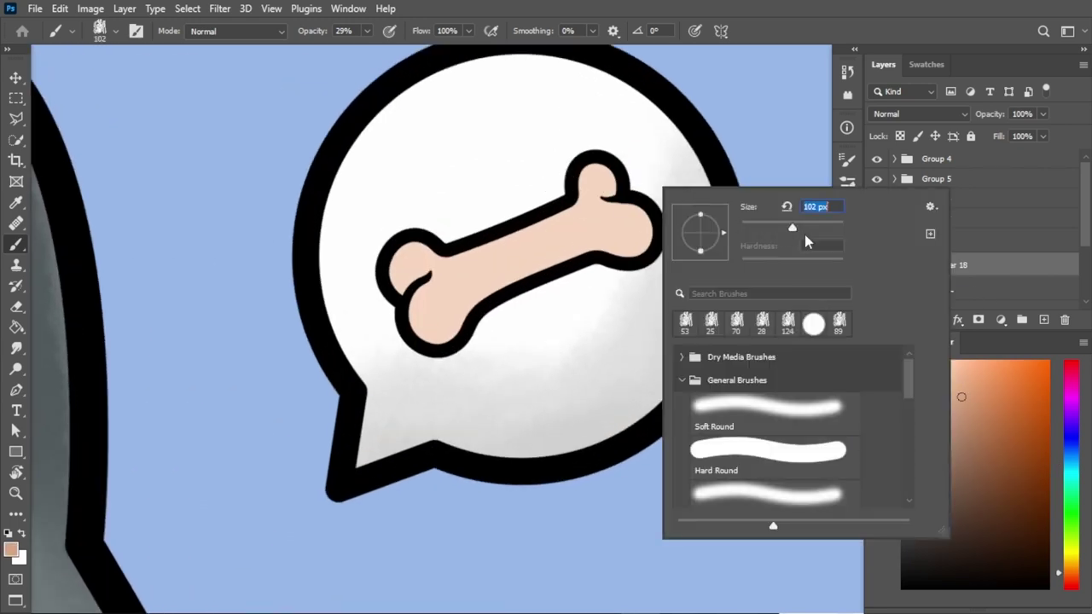
key(Return)
mouse_move(629, 231)
mouse_down()
mouse_move(580, 302)
mouse_move(621, 265)
mouse_up()
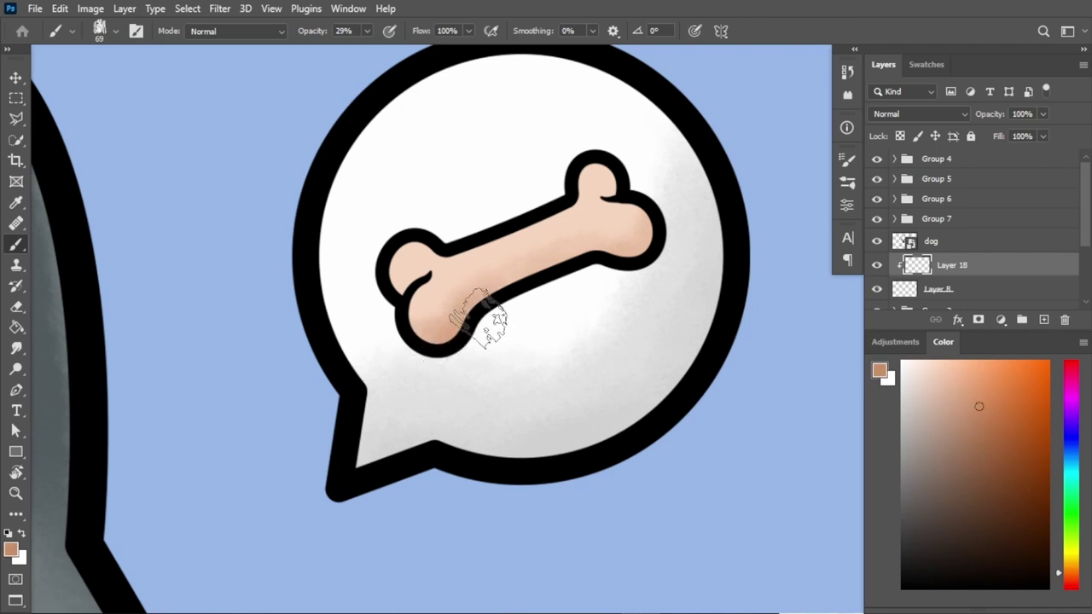
Shrink the brush and review the shaded bone
scroll(393, 281, up, 3)
right_click(406, 265)
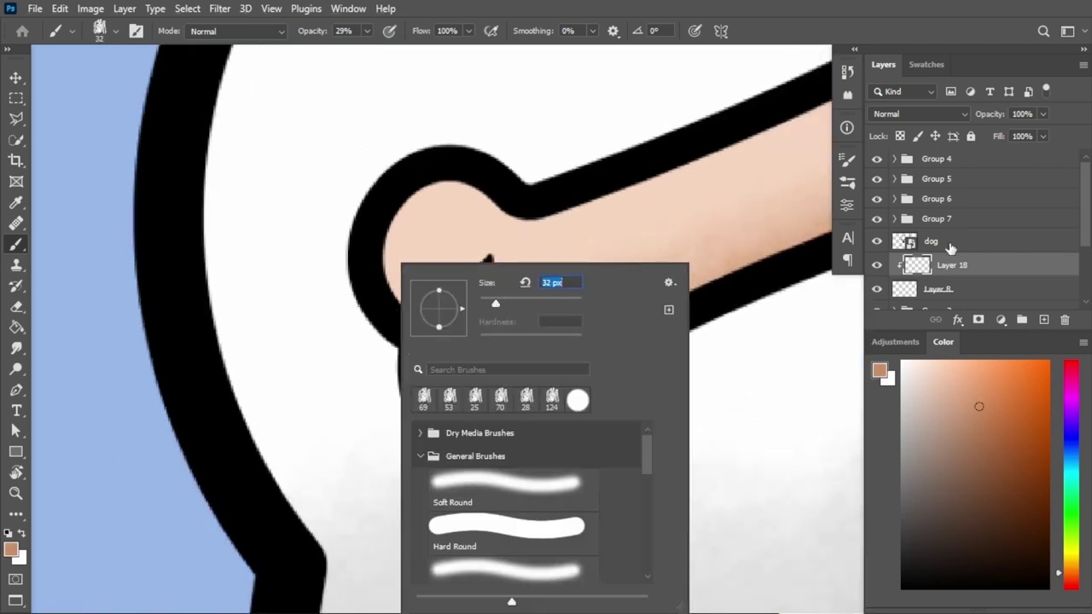
key(Return)
scroll(487, 292, down, 2)
scroll(414, 293, down, 2)
scroll(475, 231, up, 3)
scroll(552, 269, down, 3)
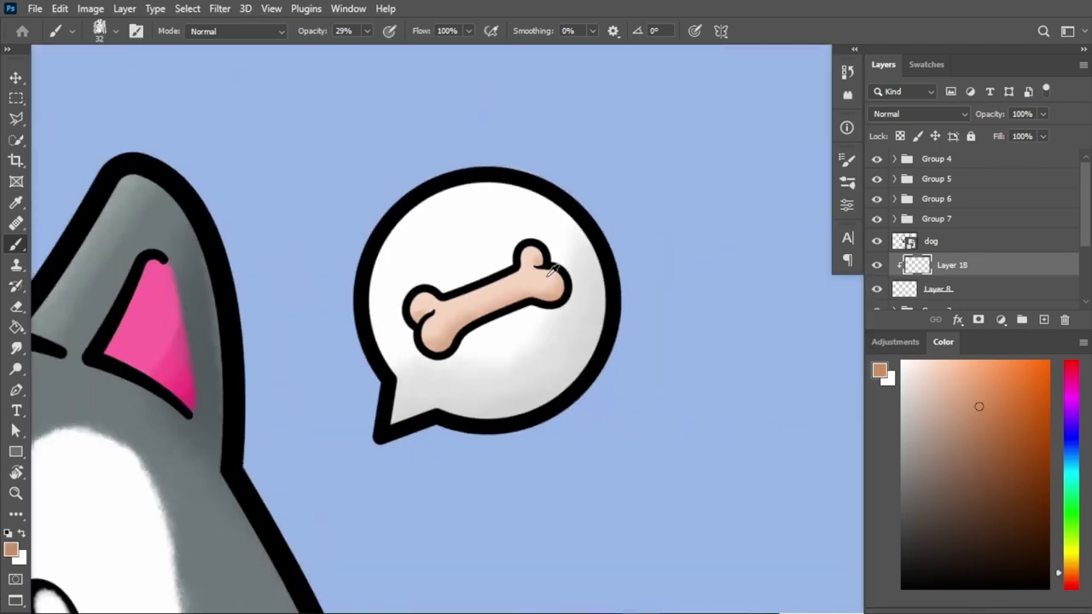
scroll(552, 270, down, 3)
scroll(537, 290, down, 3)
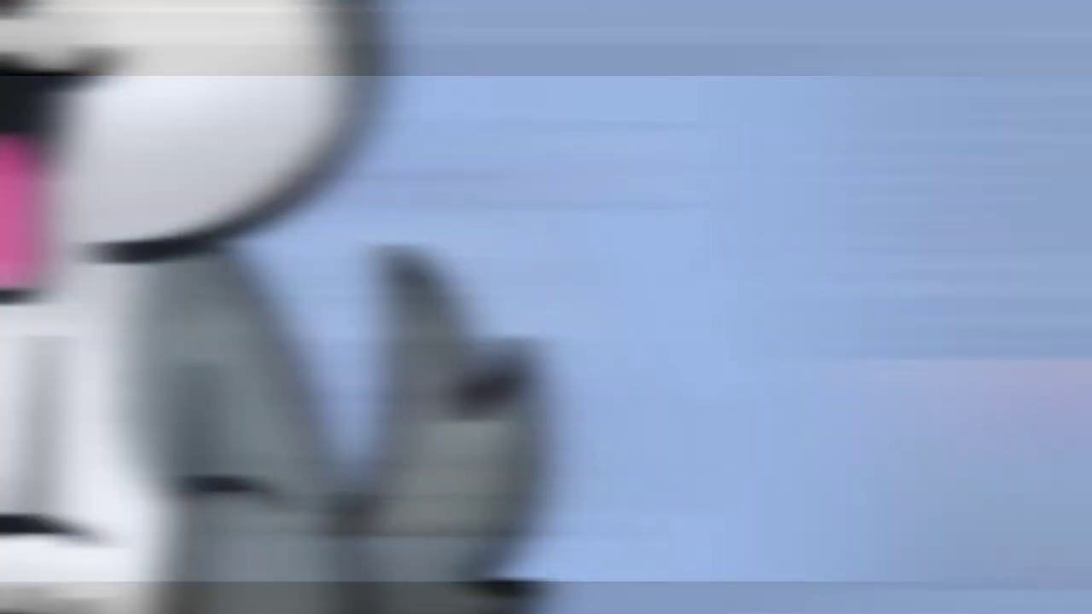